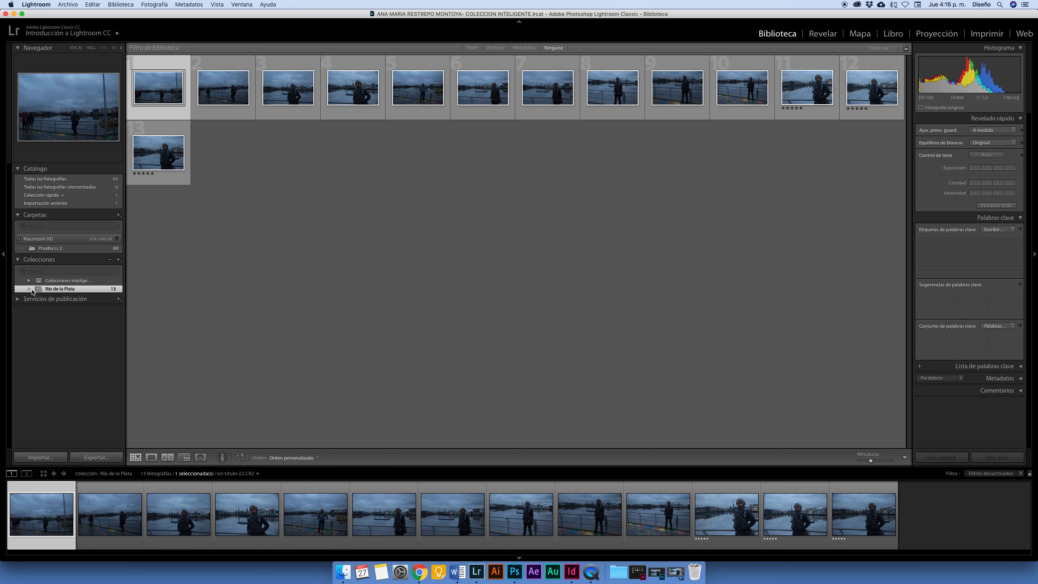
Step: Compare the three five-star photos in the Río de la Plata collection, viewing them one by one at full size
left_click(748, 512)
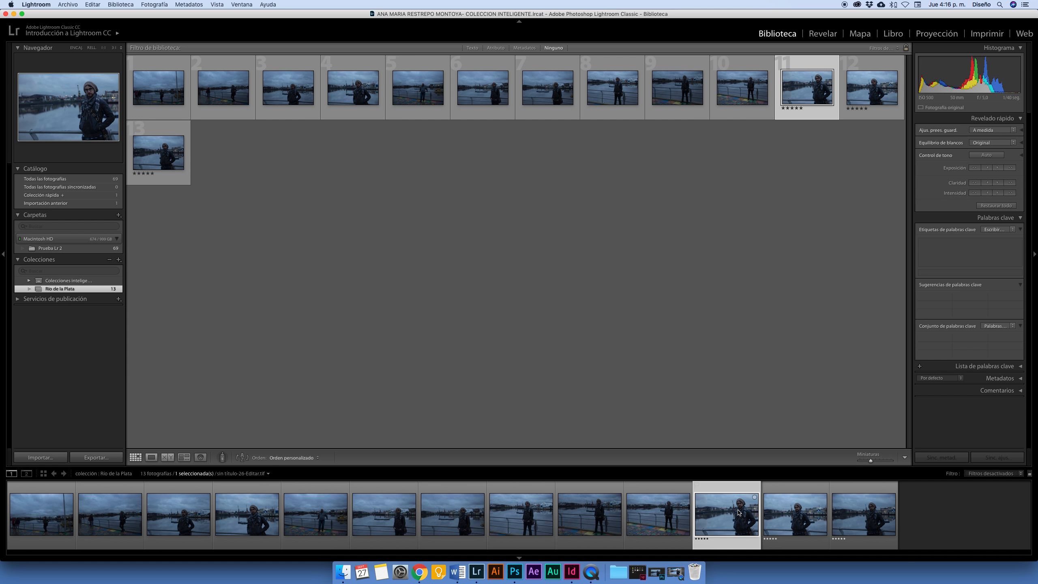
key("Right")
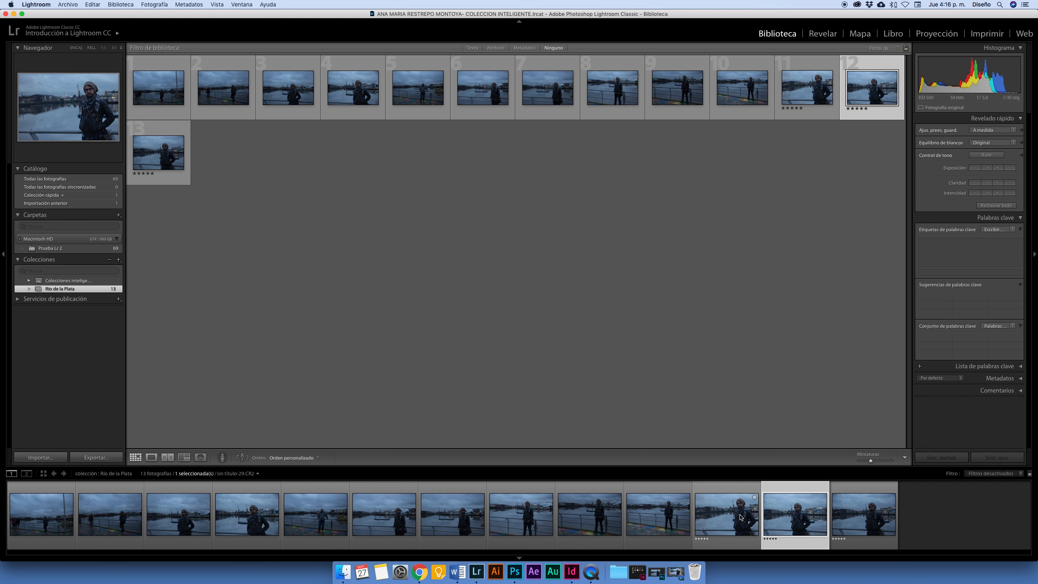
left_click(864, 514)
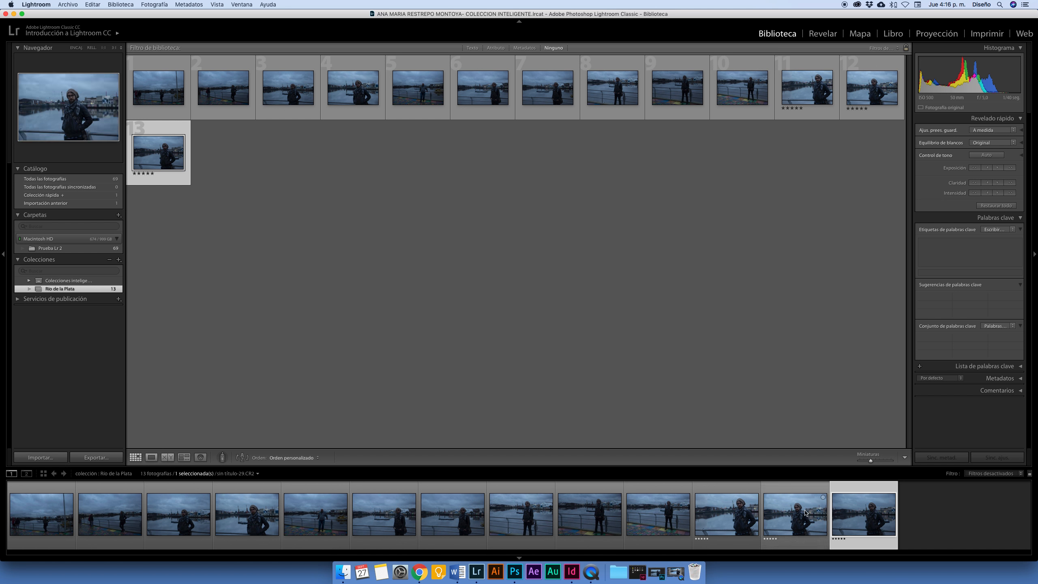
double_click(864, 514)
key("Left")
key("Right")
left_click(795, 514)
left_click(728, 515)
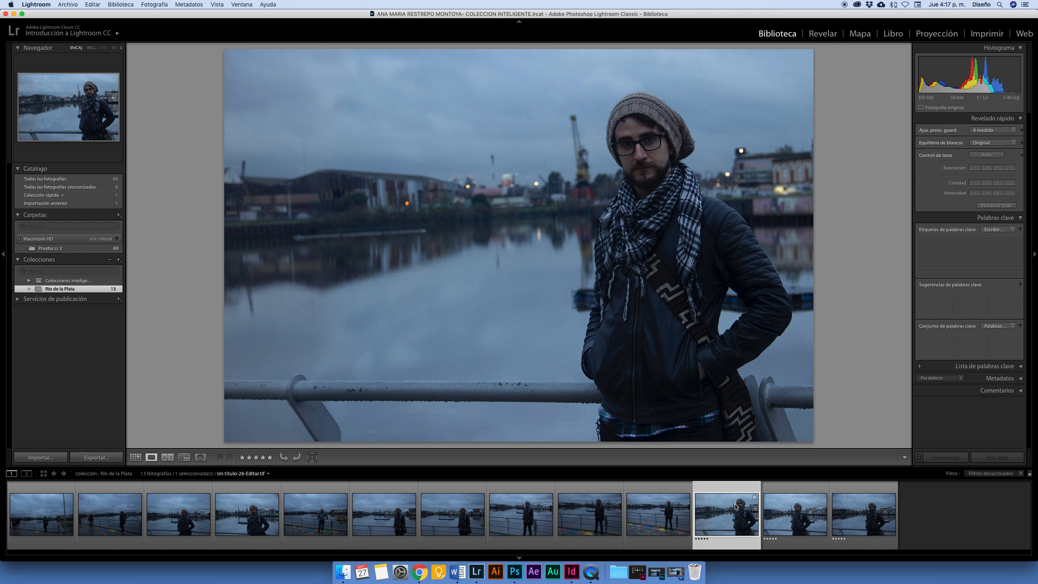
key("Right")
key("Right")
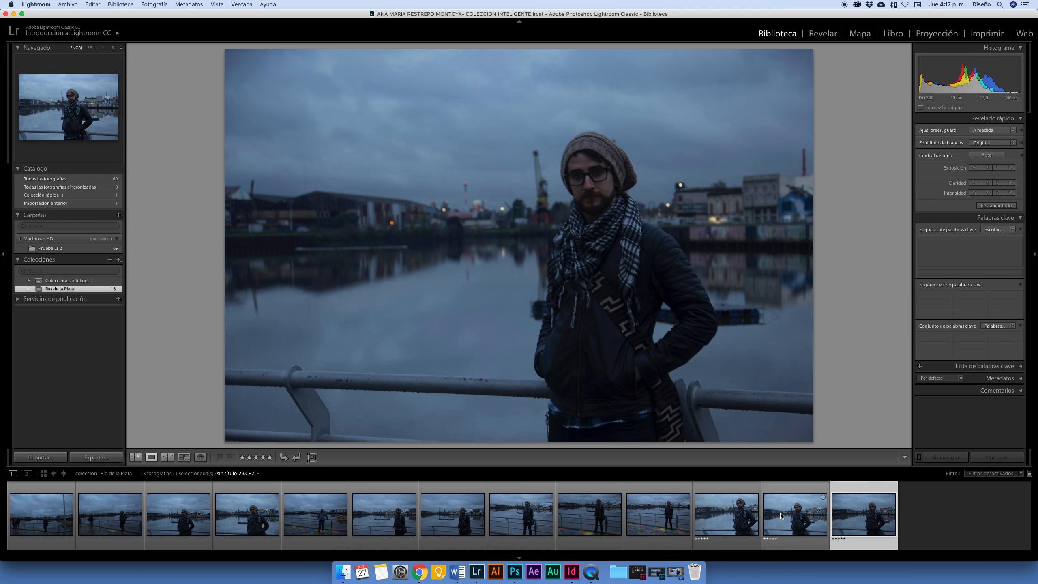
key("Left")
left_click(756, 513)
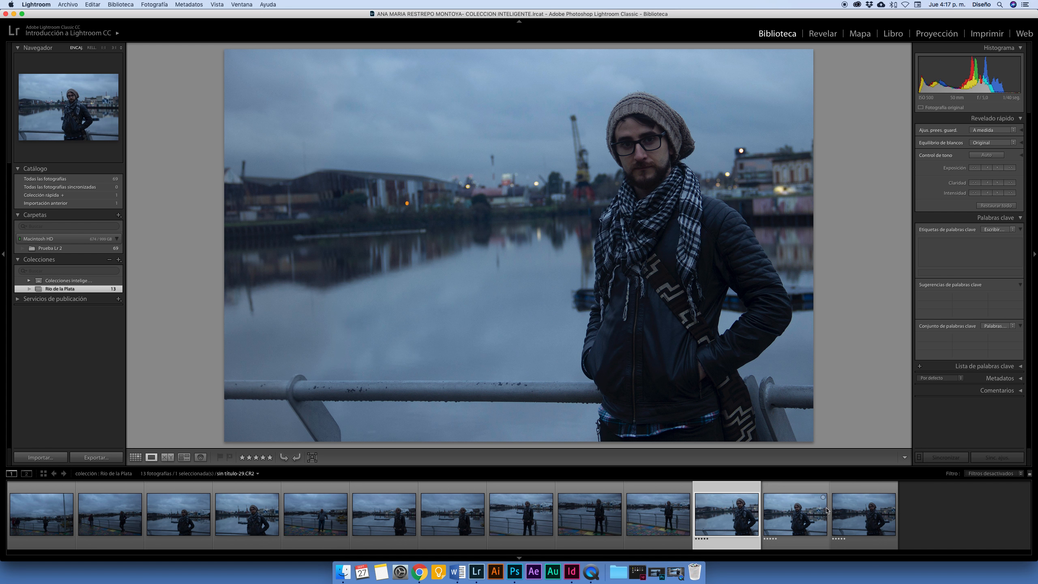
Step: Try removing the last two five-star photos from the Río de la Plata collection, and undo both removals
left_click(797, 518)
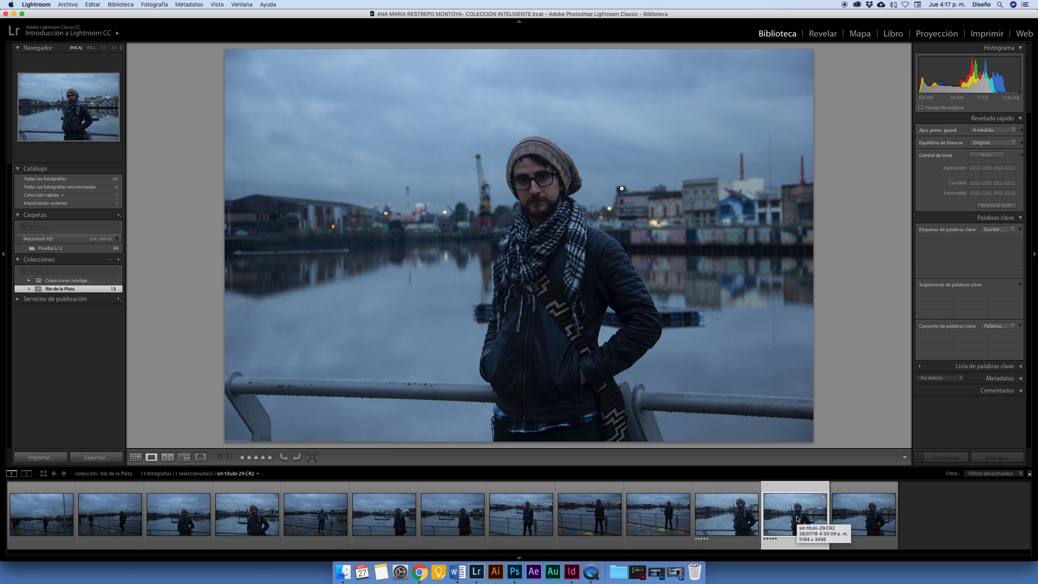
key("Delete")
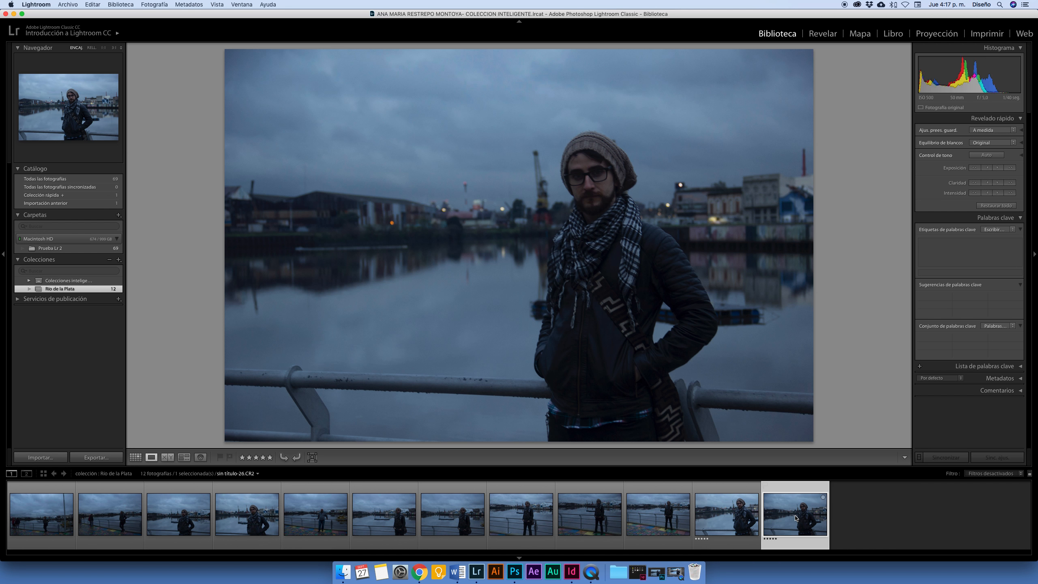
key("Delete")
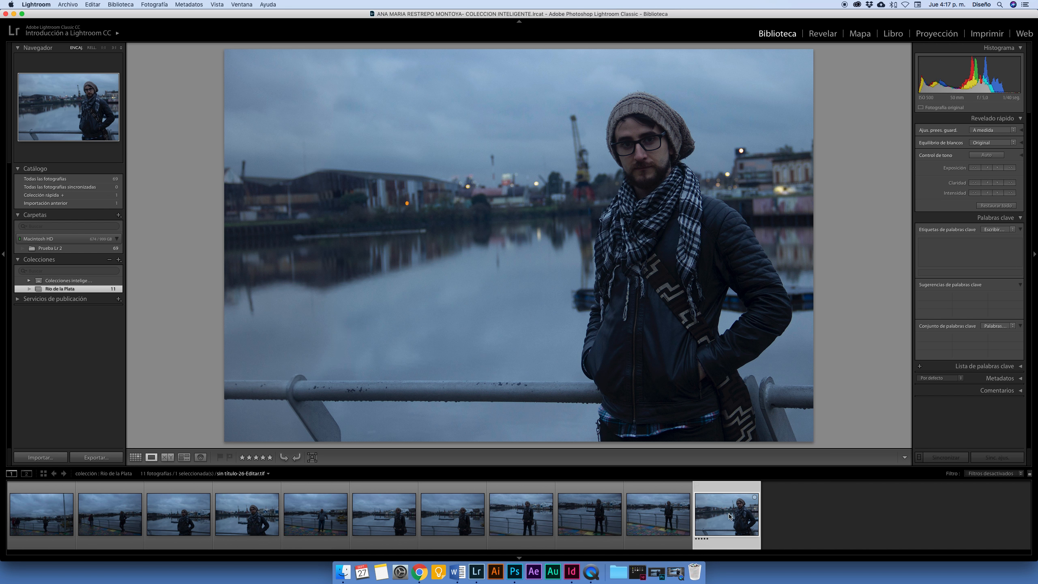
key("super+z")
key("super+z")
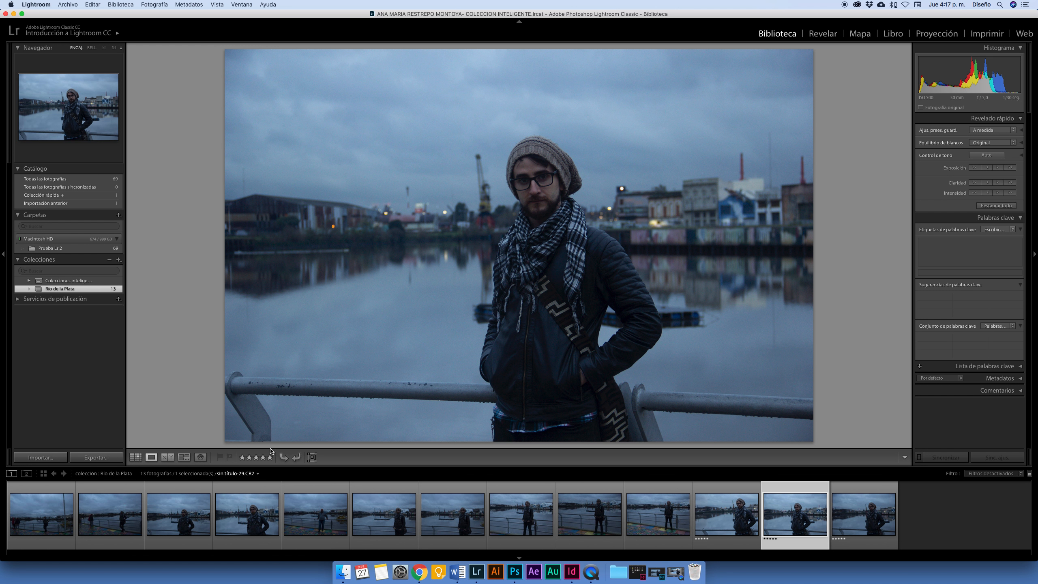
Step: Flag the last two five-star photos as rejected and return to the remaining five-star photo, sin título-26-Editar.tif
key("x")
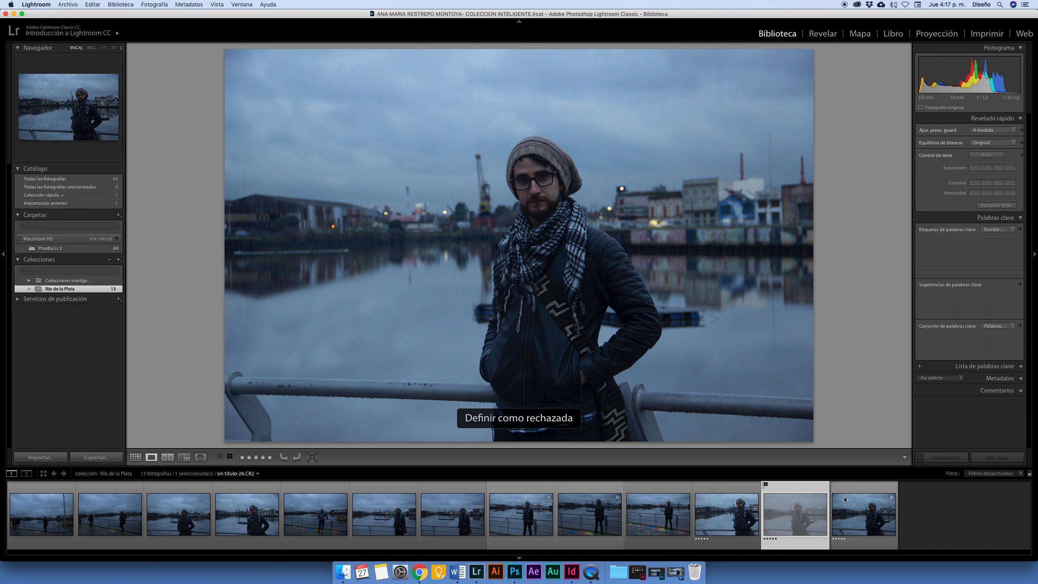
left_click(831, 504)
key("x")
key("Left")
key("Left")
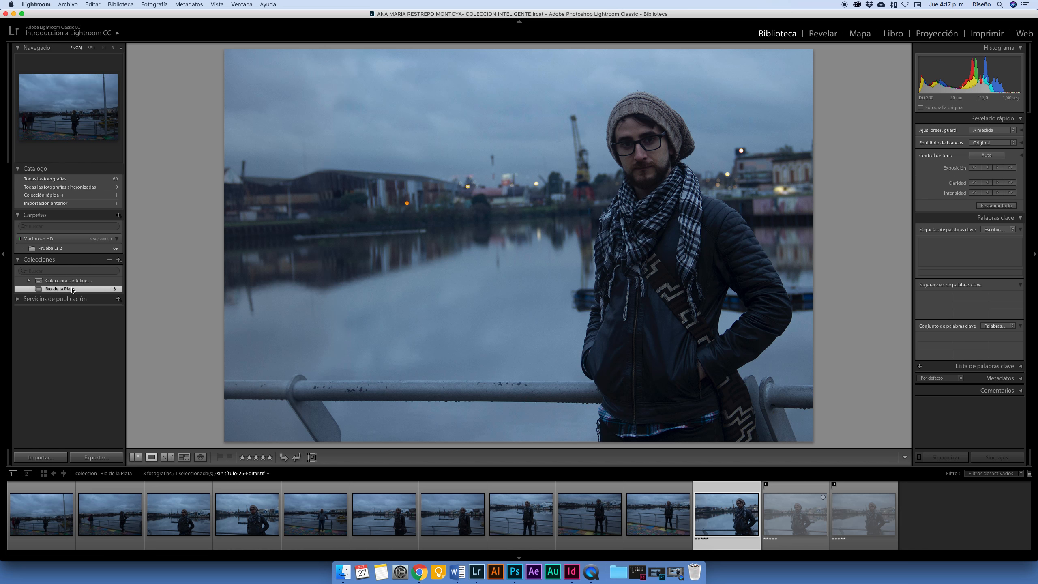
Step: Look over the whole Prueba Lr 2 folder as a thumbnail grid and return to the Río de la Plata collection
left_click(55, 249)
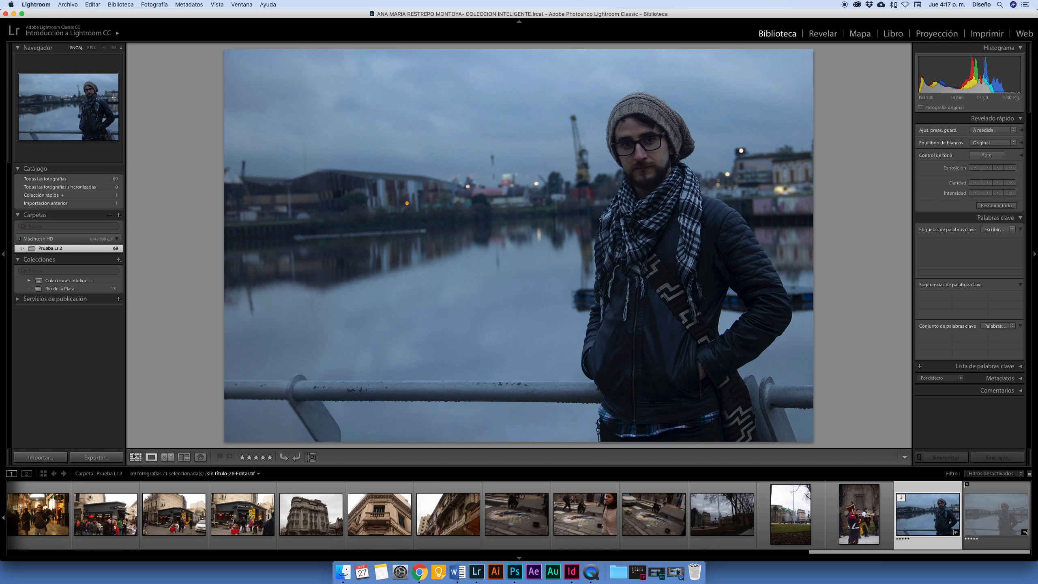
key("g")
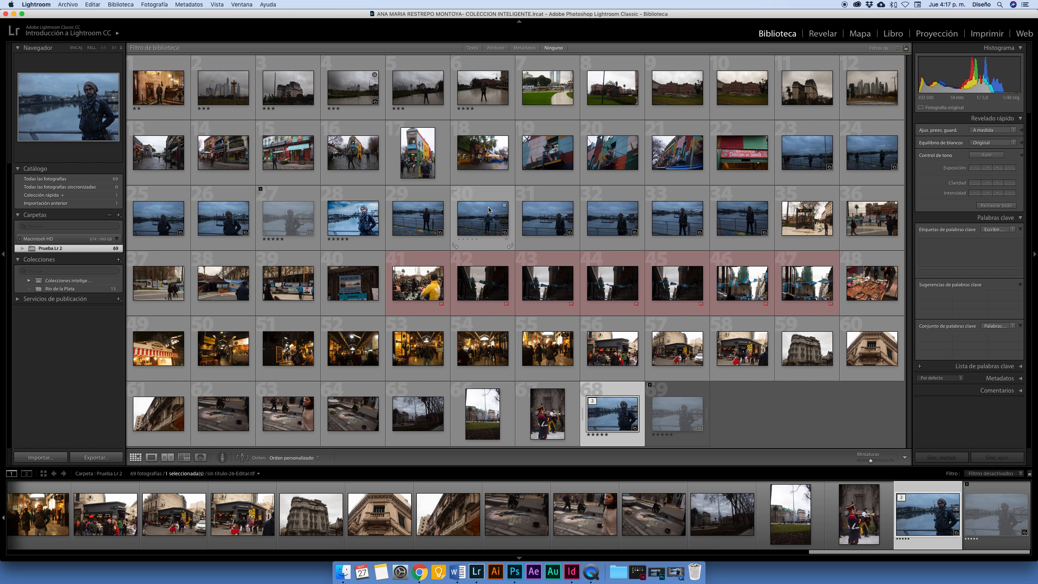
left_click(47, 288)
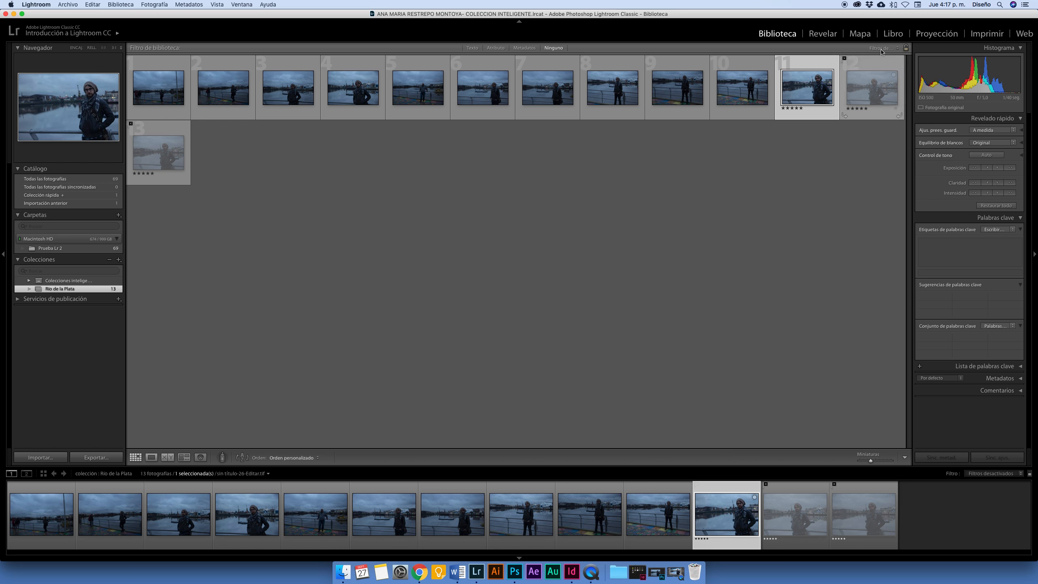
Step: Open the unrejected five-star photo sin título-26-Editar.tif in the Develop module and bring its Basic adjustments into view
double_click(737, 509)
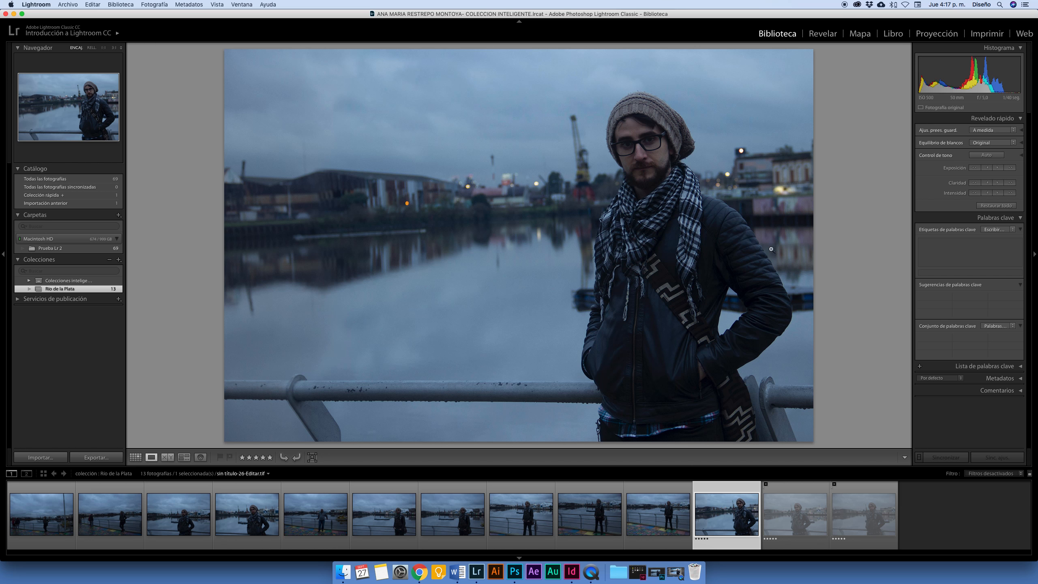
scroll(988, 201, "up", 2)
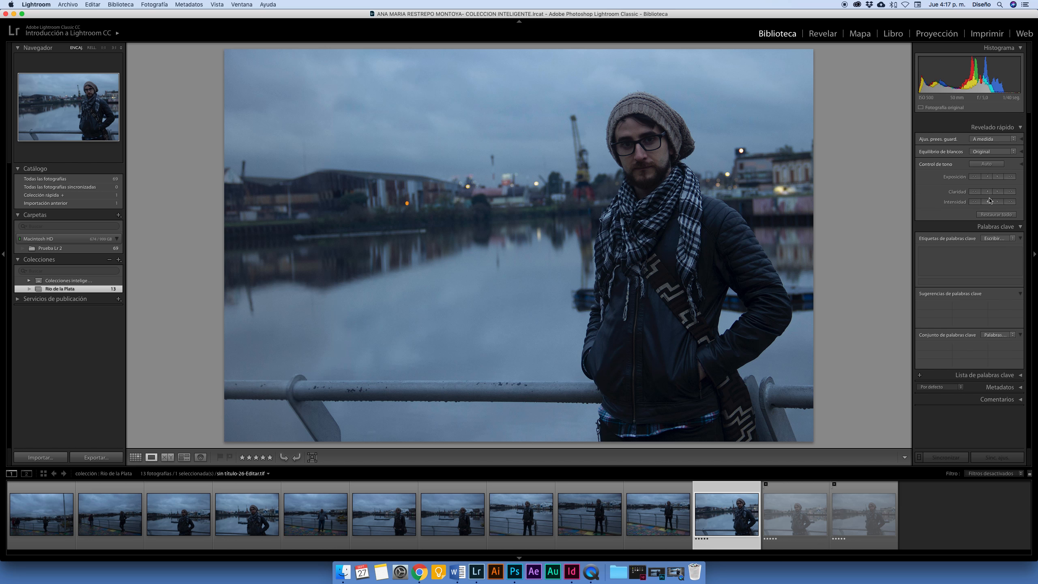
scroll(990, 204, "down", 2)
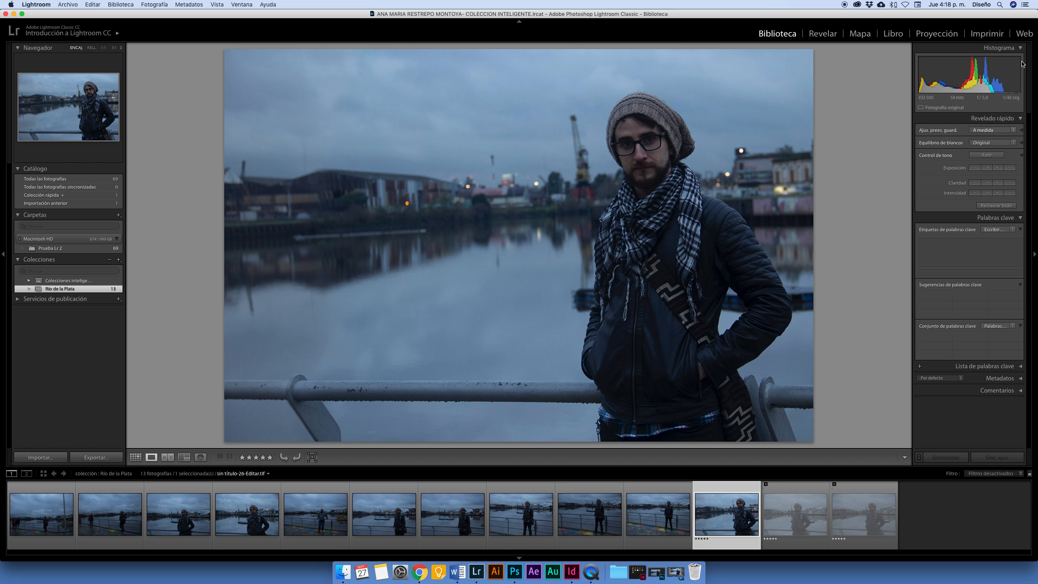
left_click(822, 34)
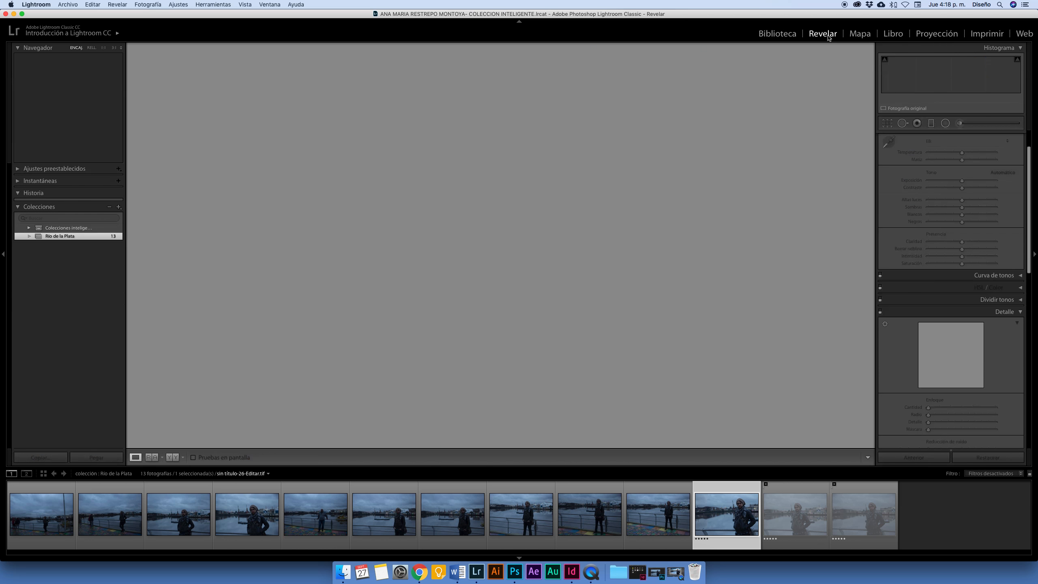
scroll(987, 178, "up", 3)
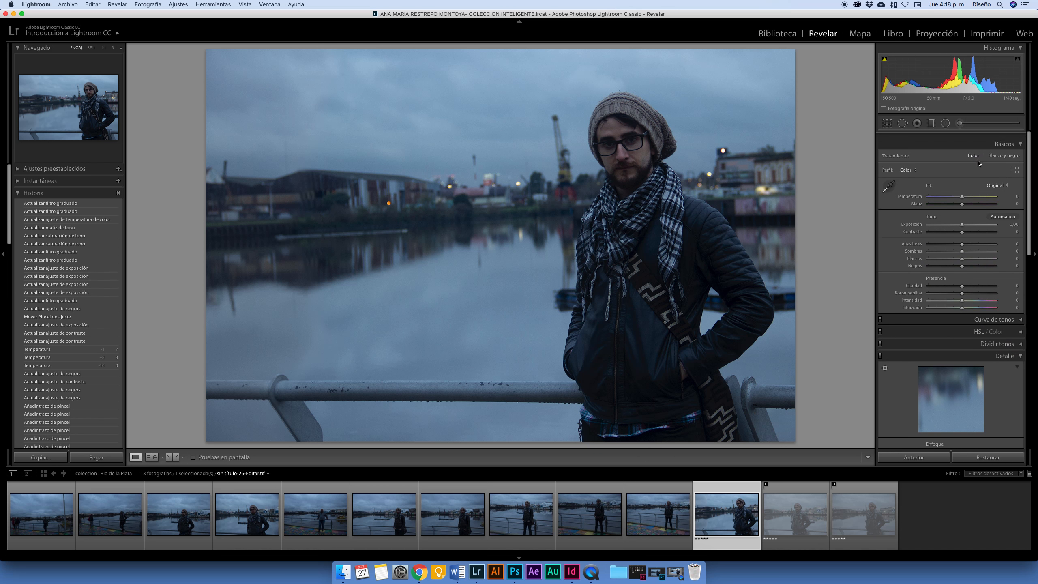
scroll(989, 172, "down", 4)
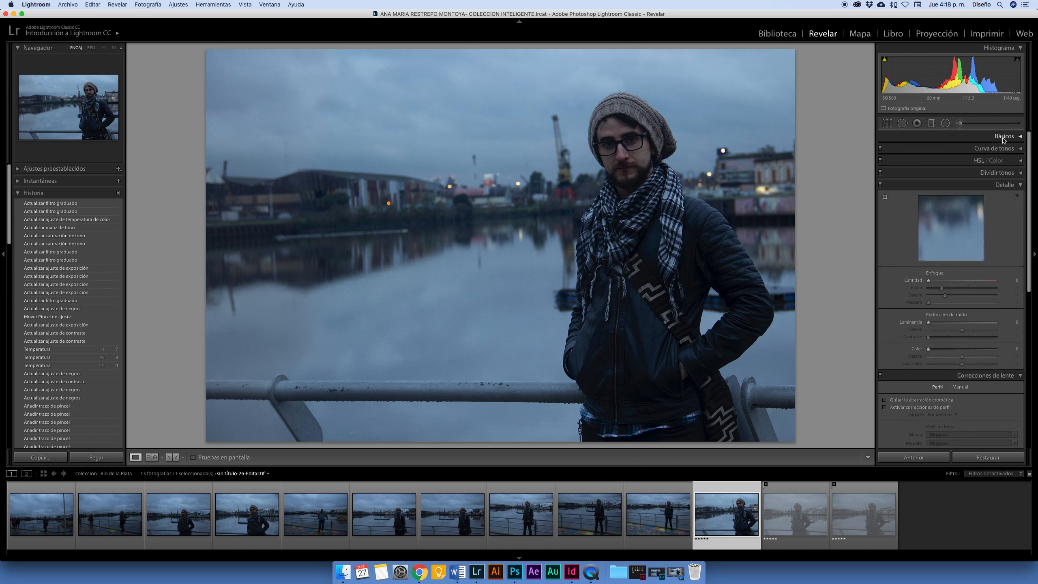
scroll(964, 196, "up", 4)
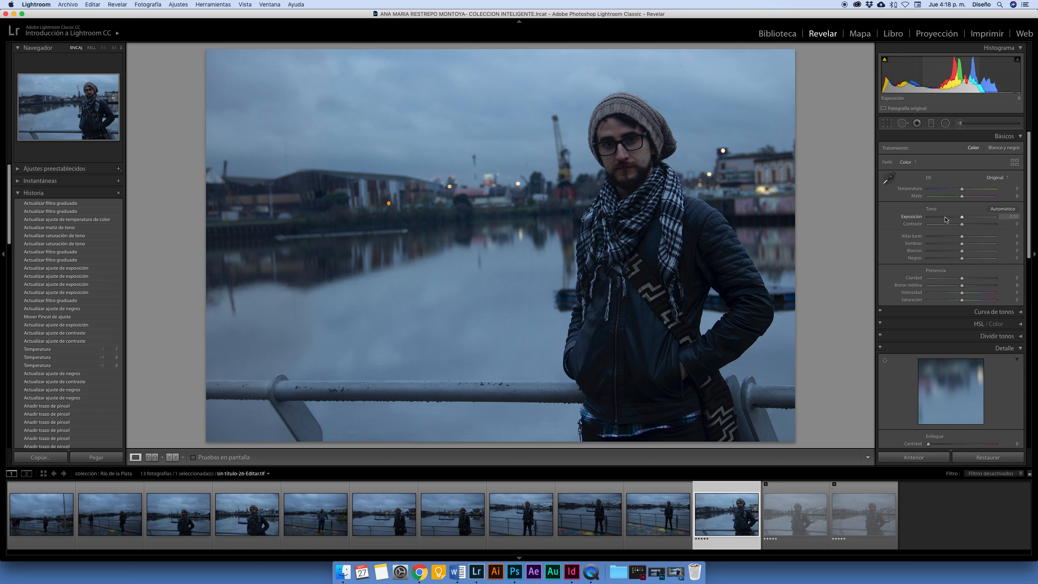
Step: Reset the temperature to 0 and set the white balance by sampling a neutral tone on the man's scarf
mouse_move(963, 191)
left_mouse_down()
mouse_move(948, 192)
mouse_move(966, 192)
left_mouse_up()
double_click(965, 192)
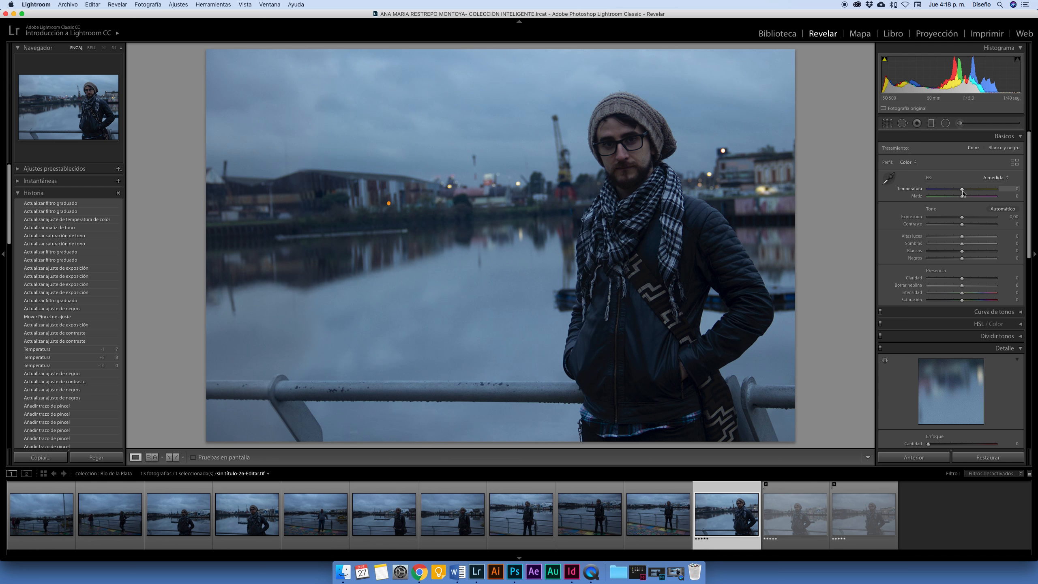
left_click(892, 178)
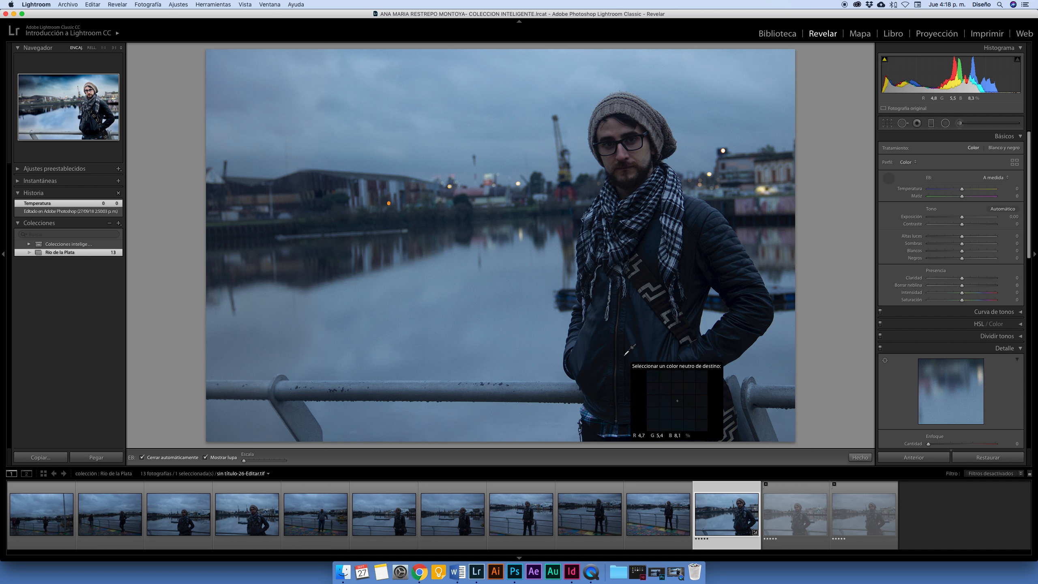
left_click(673, 259)
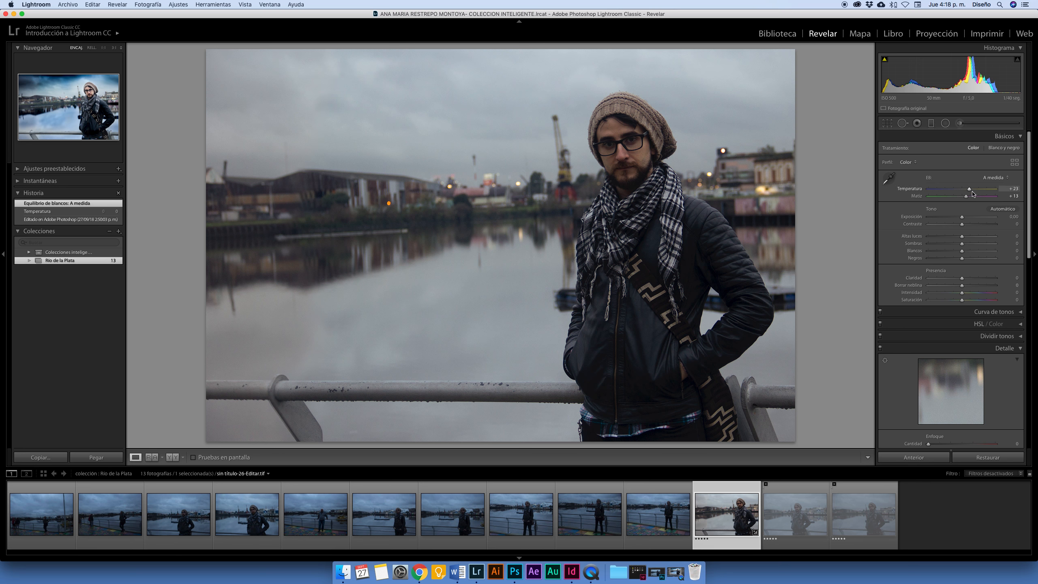
Step: Set the temperature to +21 and raise the exposure to +2.95, checking the clipped highlights with the clipping preview
left_click_drag(969, 191, 981, 220)
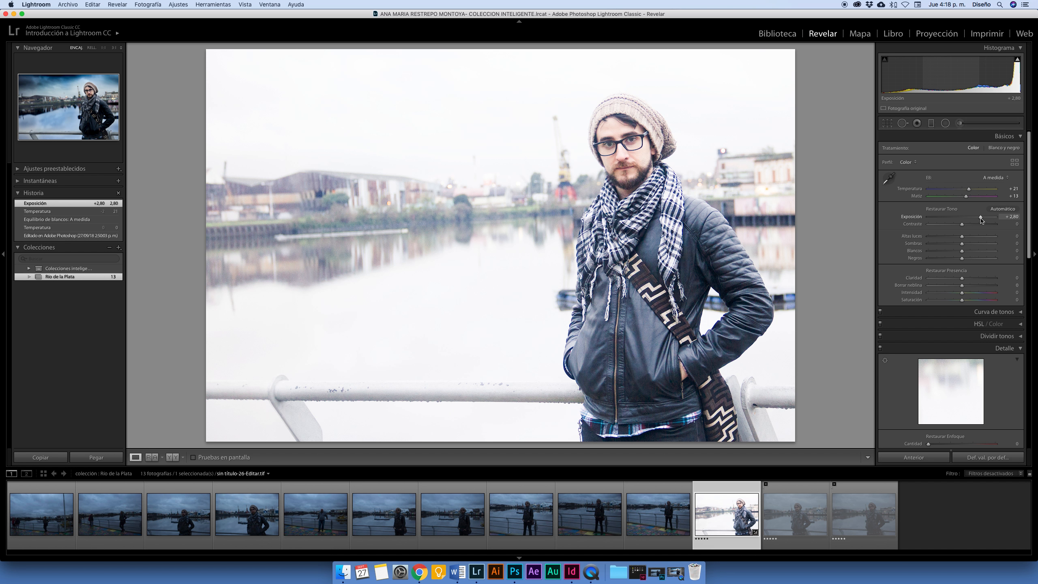
left_click(980, 220, "alt")
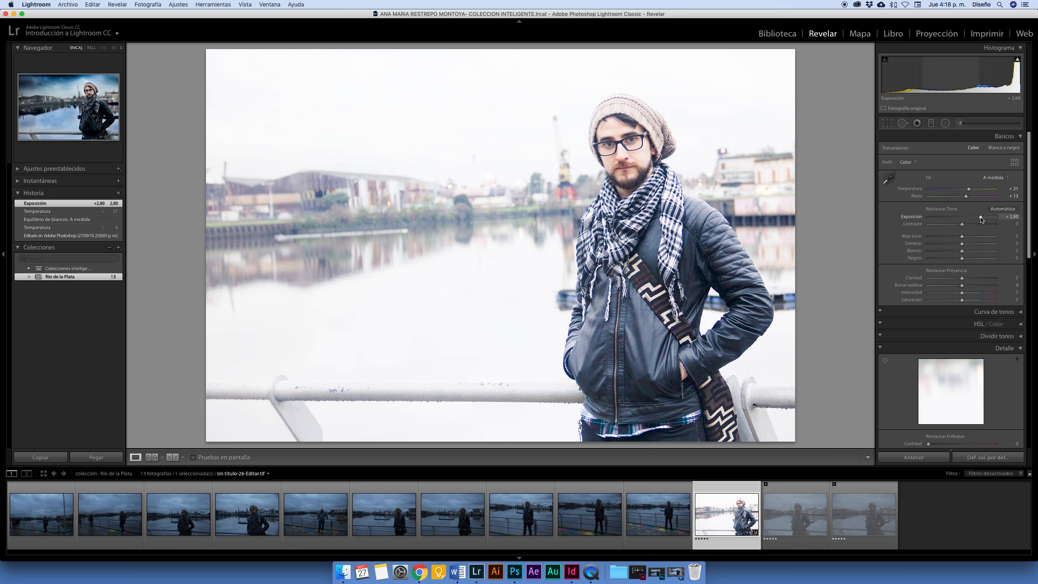
left_click(980, 220, "alt")
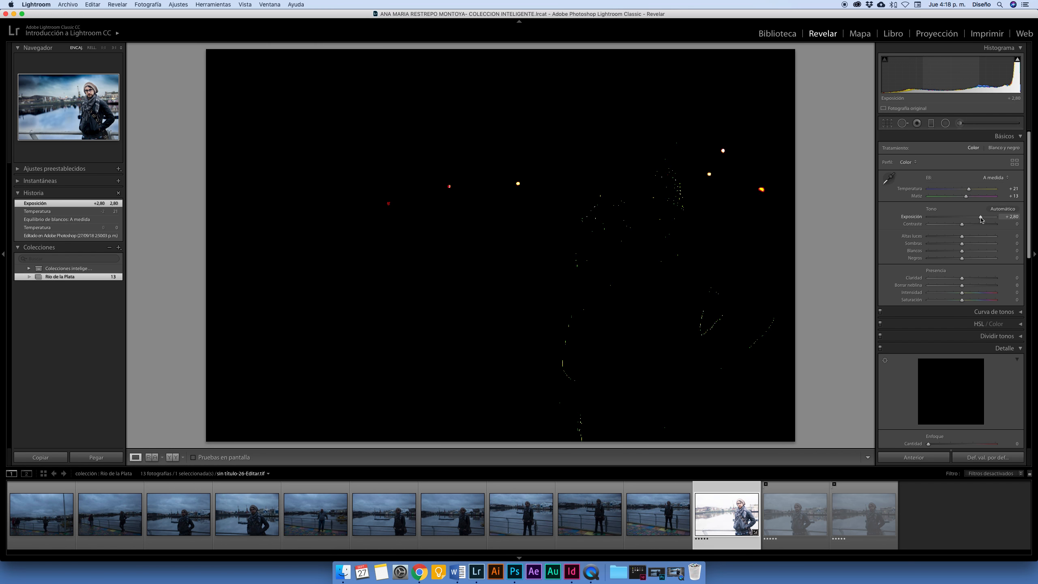
left_click_drag(963, 219, 982, 218)
left_click(982, 219, "alt")
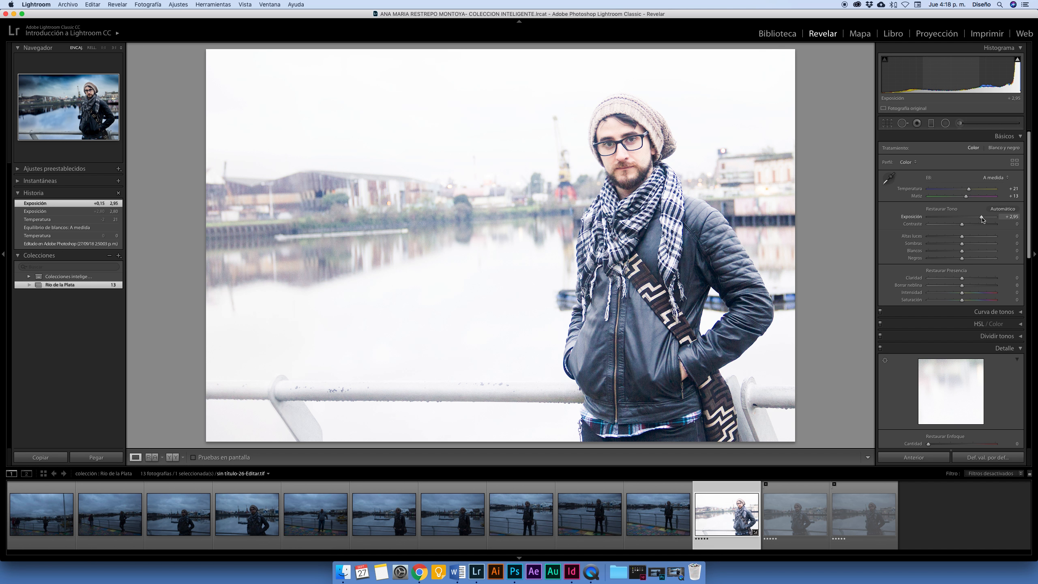
left_click(982, 220, "alt")
left_click(982, 220, "alt")
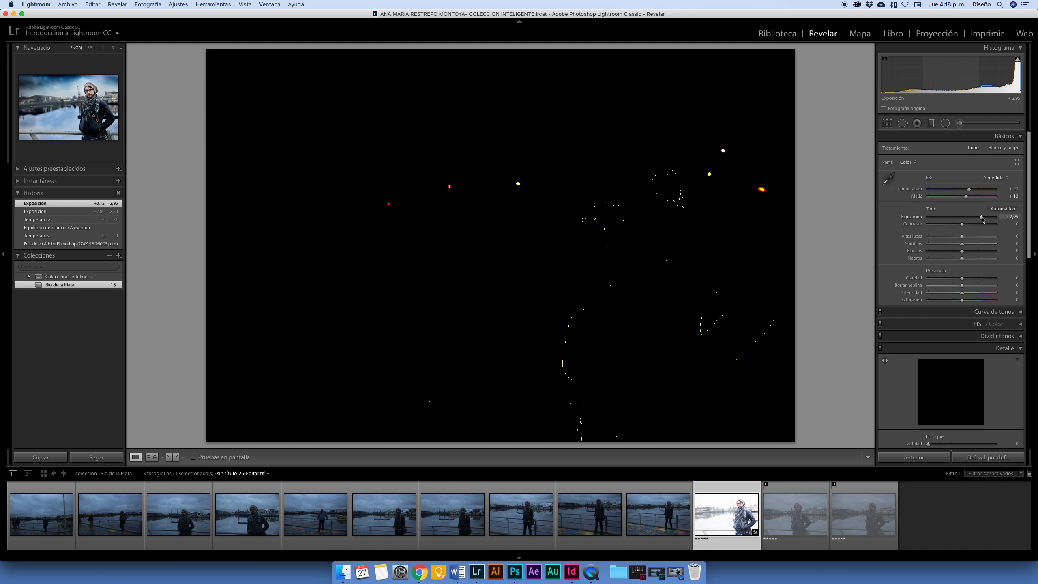
Step: Test the exposure at its +5.00 and -5.00 extremes, checking for clipping, and settle it at +1.45
left_click_drag(982, 220, 1007, 220)
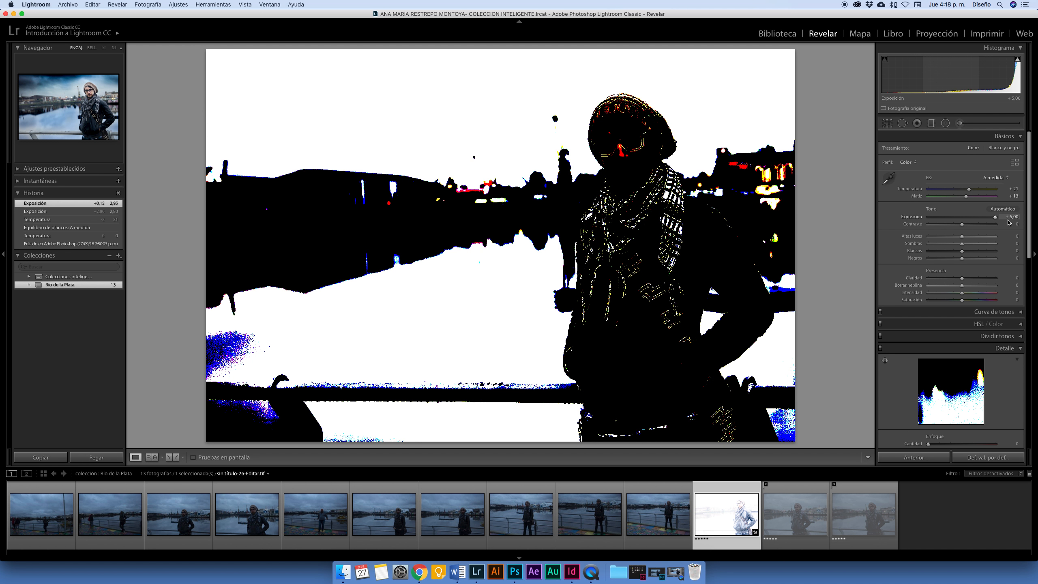
key("alt")
left_click_drag(1008, 223, 928, 223)
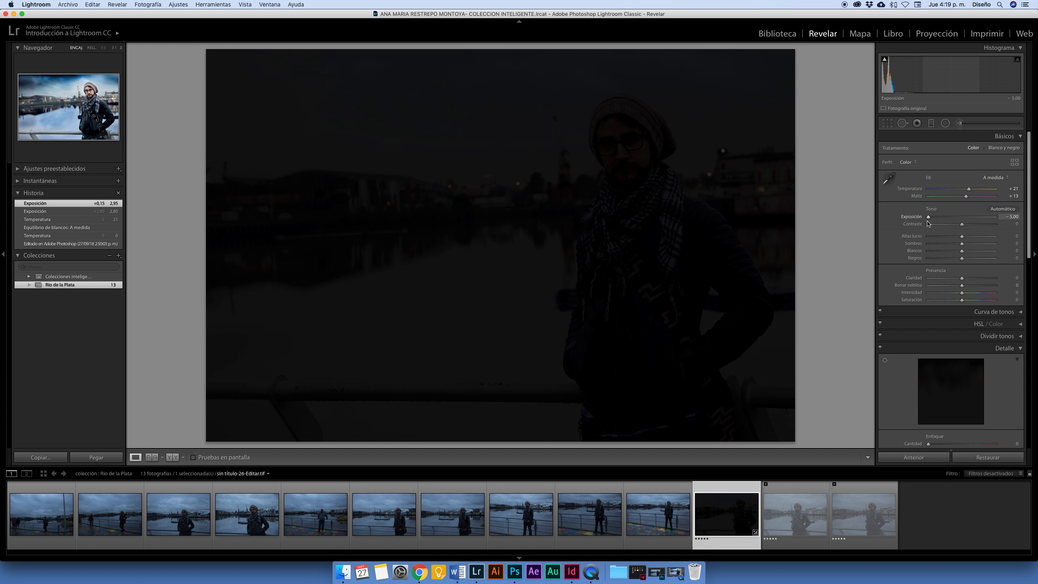
key("alt")
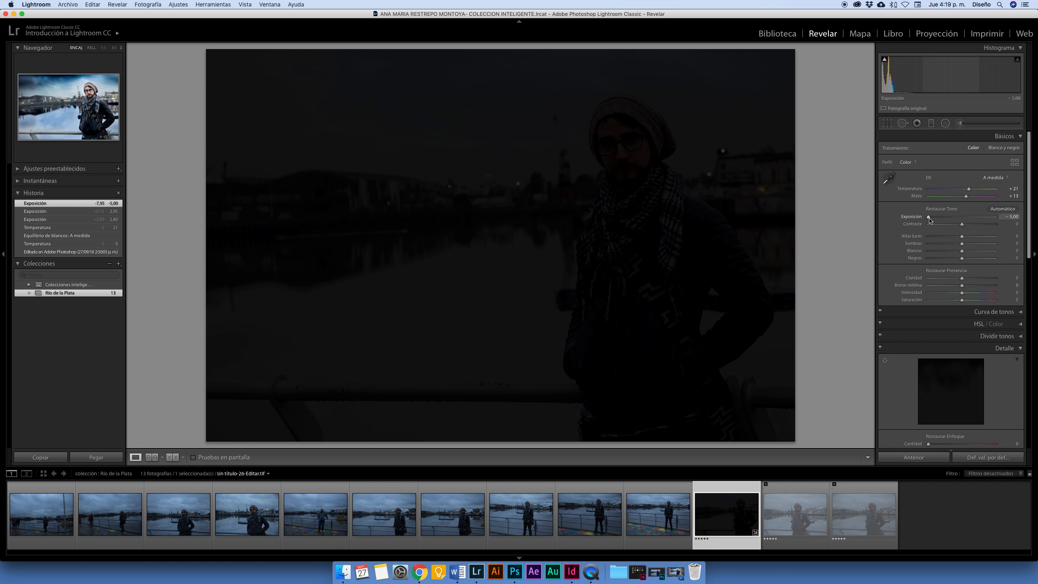
left_click_drag(929, 220, 982, 222)
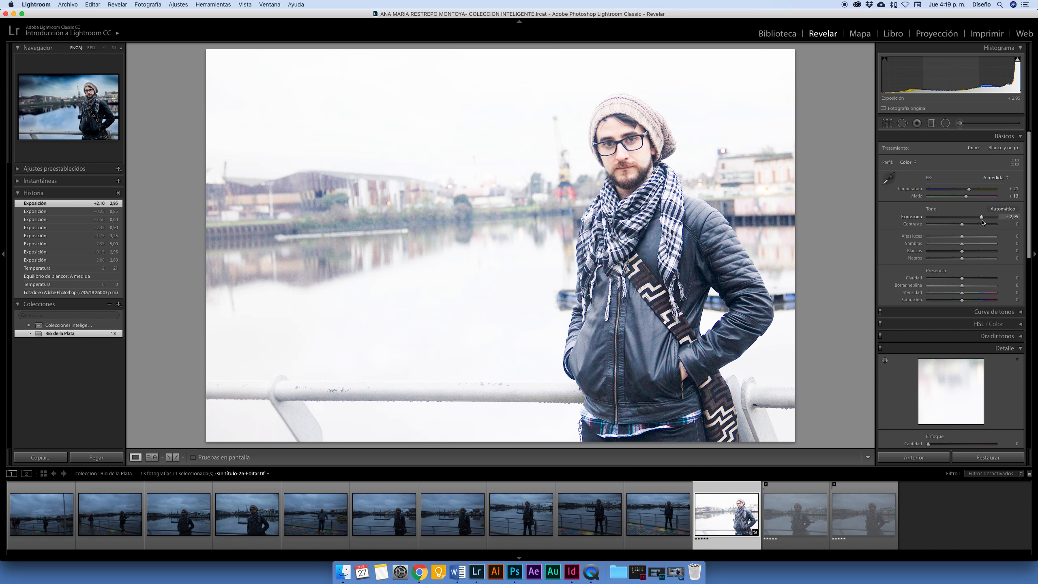
left_click_drag(982, 223, 972, 221)
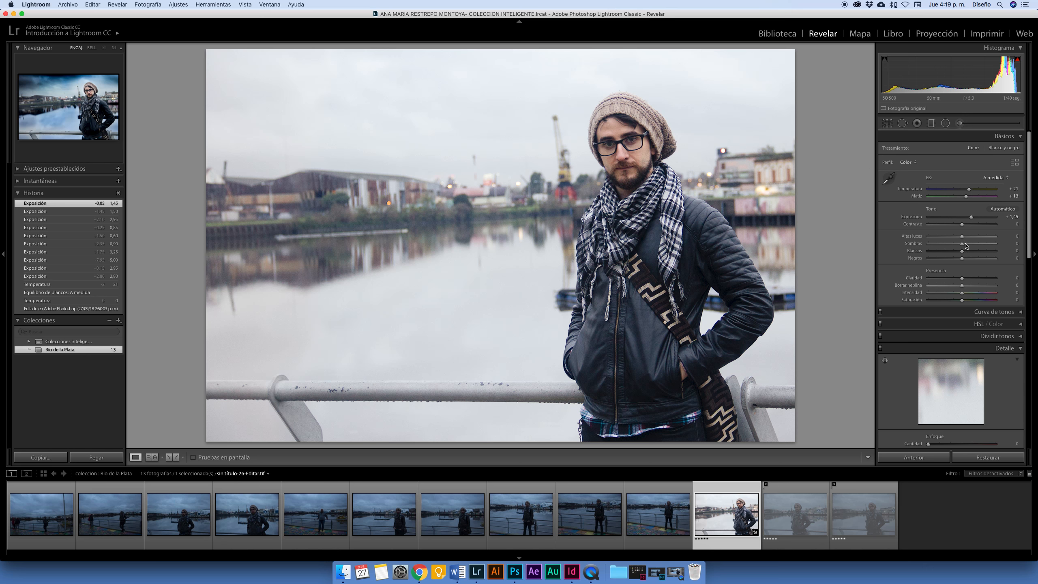
Step: Reduce the photo's highlights to -80 and raise its shadows to +29
left_click_drag(974, 246, 934, 236)
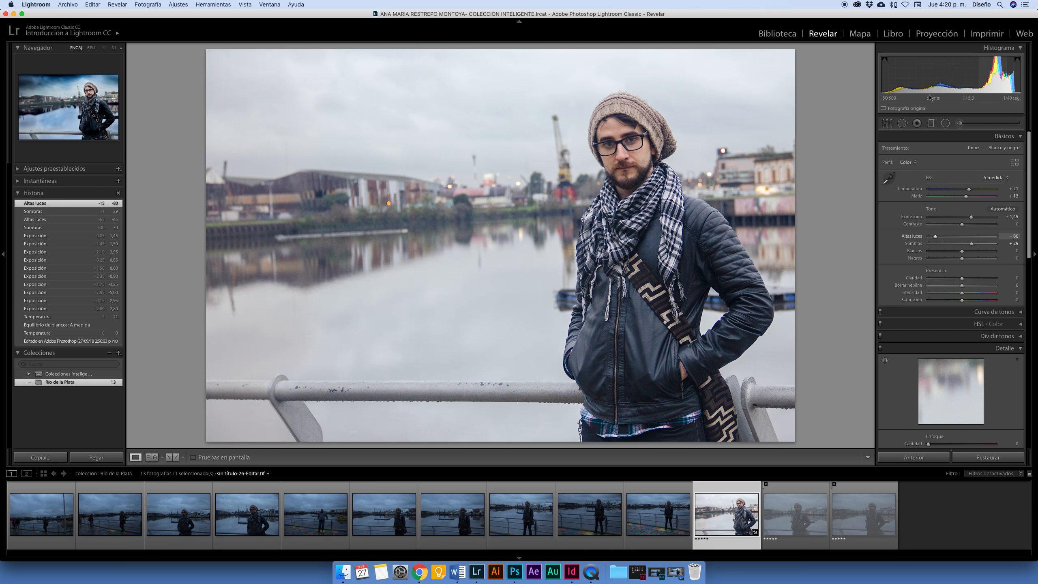
Step: Add a slightly tilted graduated filter across the upper sky, adjusting its position and angle with the mask overlay as a check
left_click(931, 124)
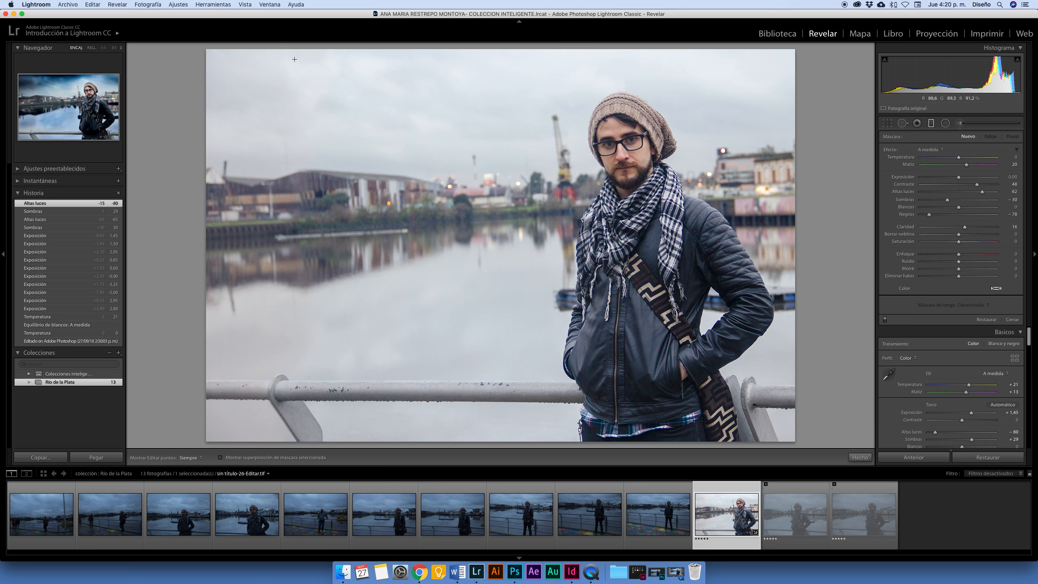
left_click_drag(270, 62, 272, 95)
left_click_drag(282, 110, 283, 137)
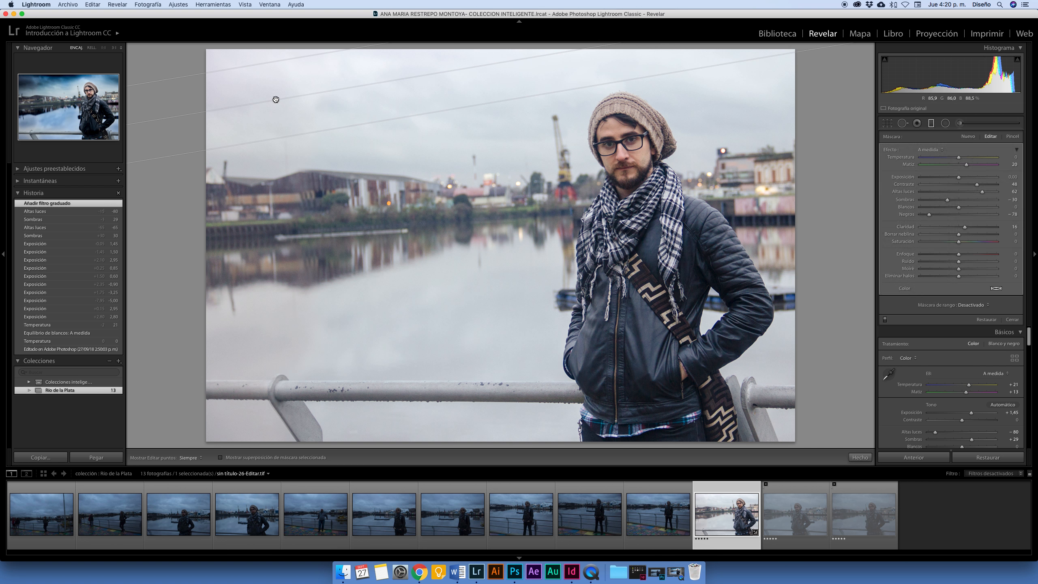
left_click_drag(275, 98, 277, 106)
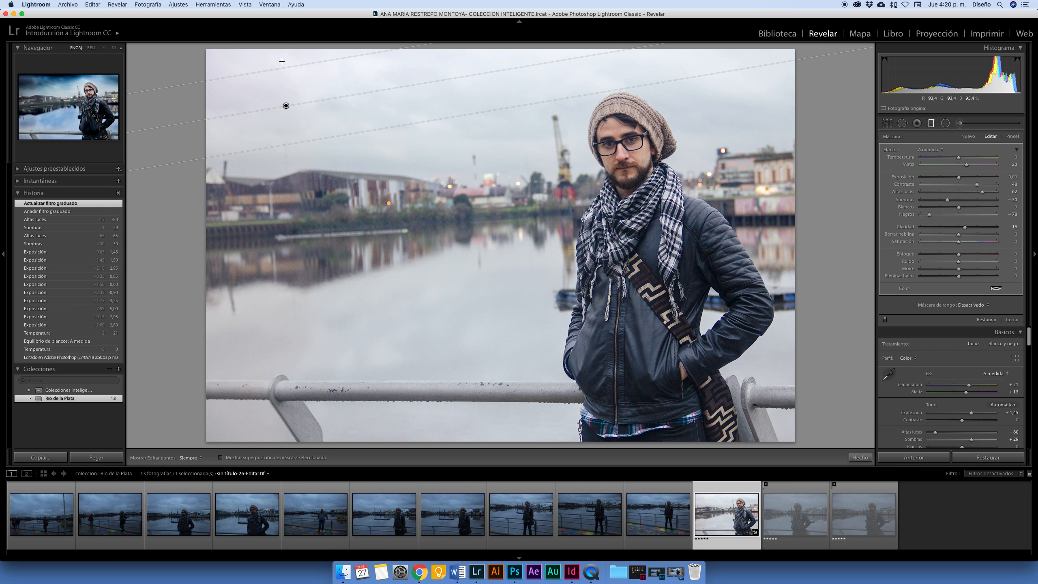
key("o")
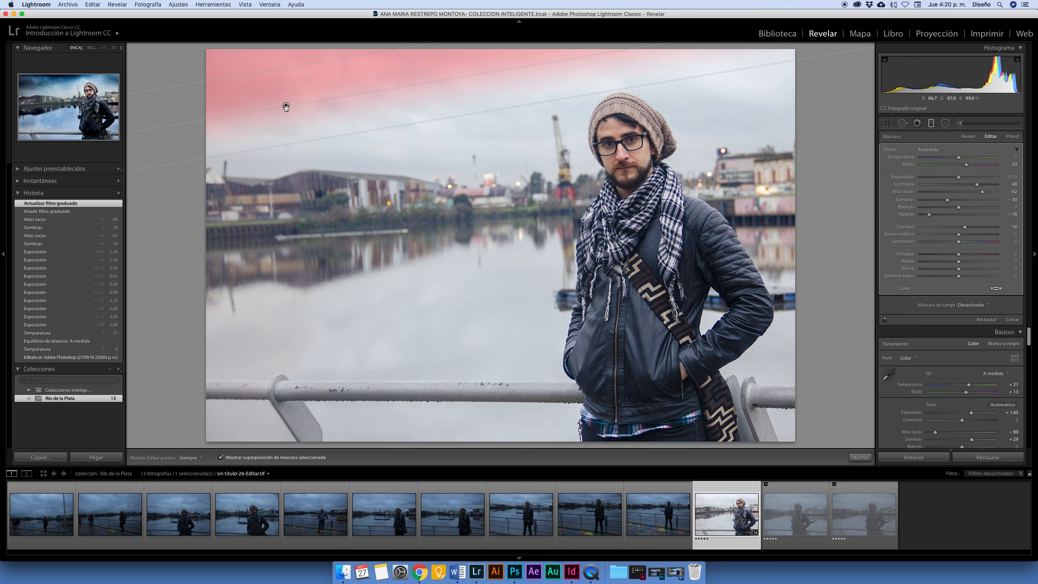
left_click_drag(286, 107, 277, 138)
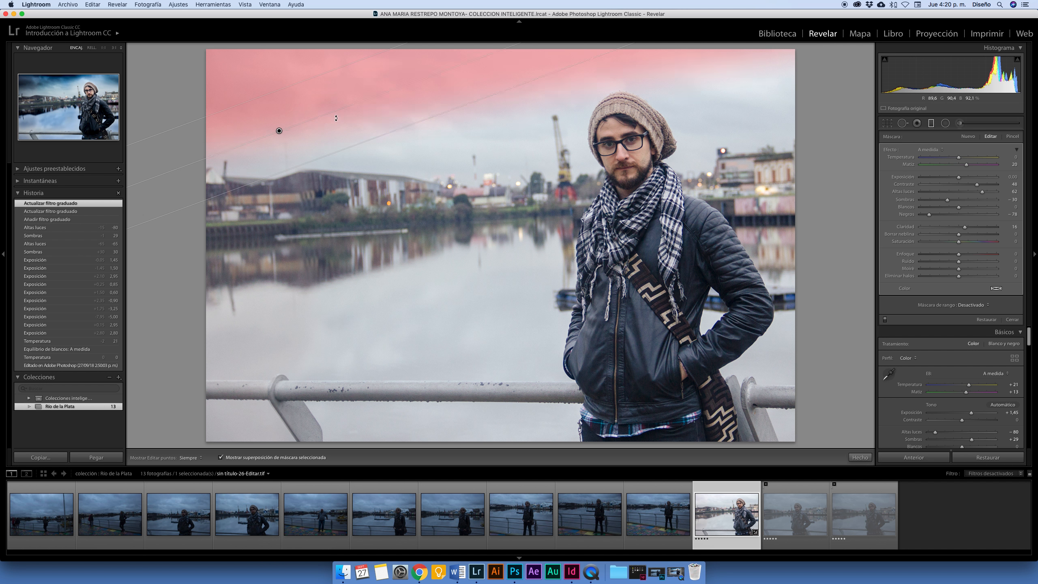
left_click_drag(336, 118, 282, 131)
key("o")
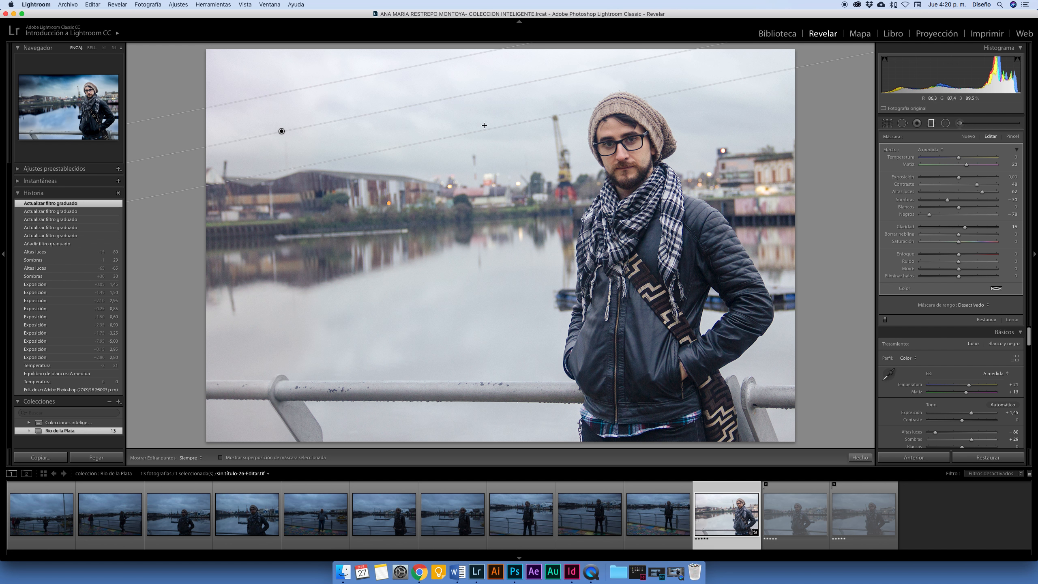
Step: Set the sky filter's temperature to -22 and exposure to -1.04, and move the filter slightly lower
left_click(950, 159)
left_click_drag(951, 159, 948, 180)
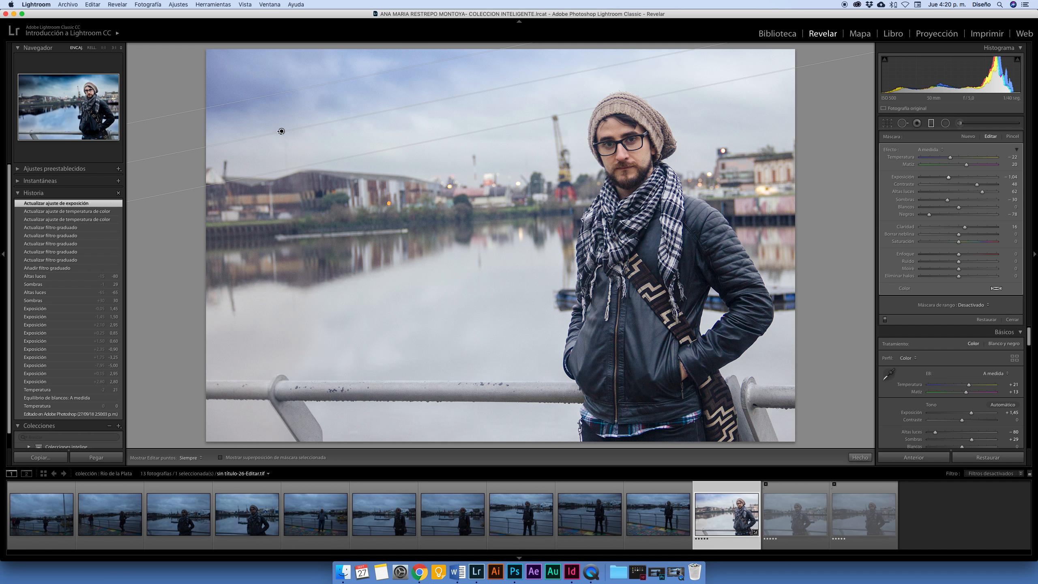
left_click_drag(282, 131, 294, 140)
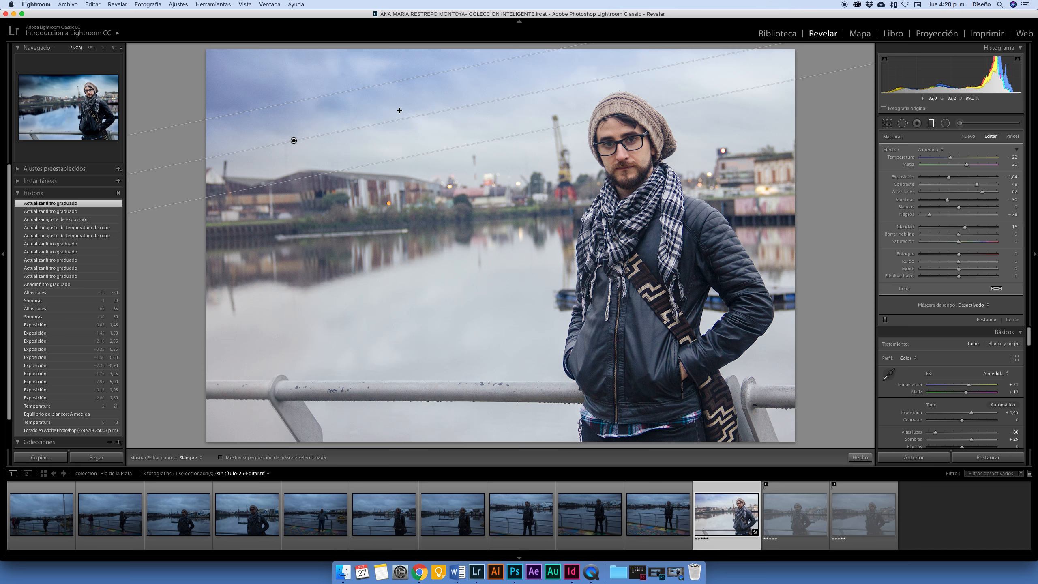
Step: Refine the sky filter with temperature -31, contrast 28, highlights 5, shadows -67, blacks -57 and clarity 23
mouse_move(929, 215)
left_mouse_down()
mouse_move(960, 221)
mouse_move(938, 220)
left_mouse_up()
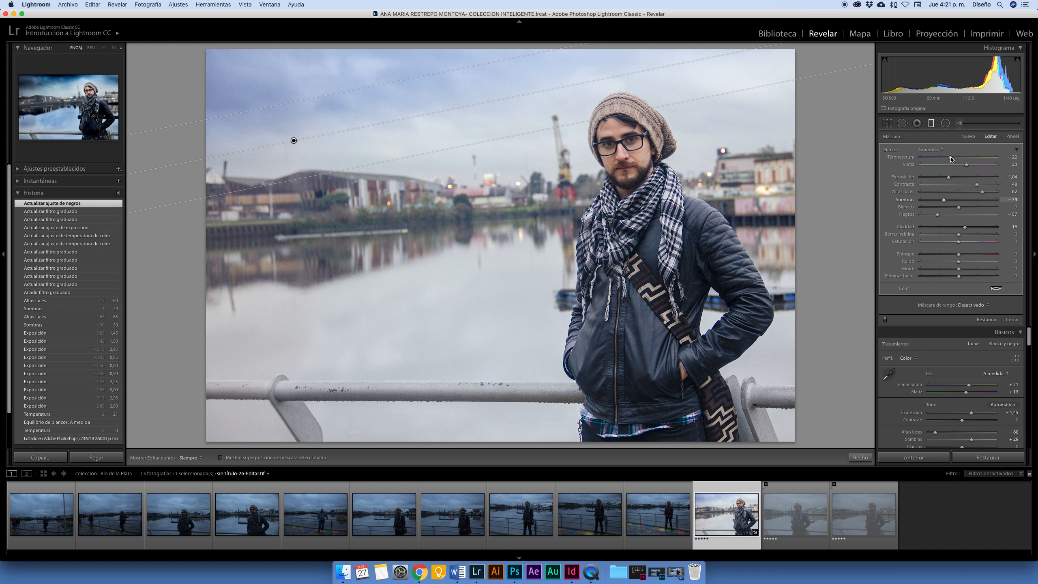
left_click_drag(950, 159, 948, 159)
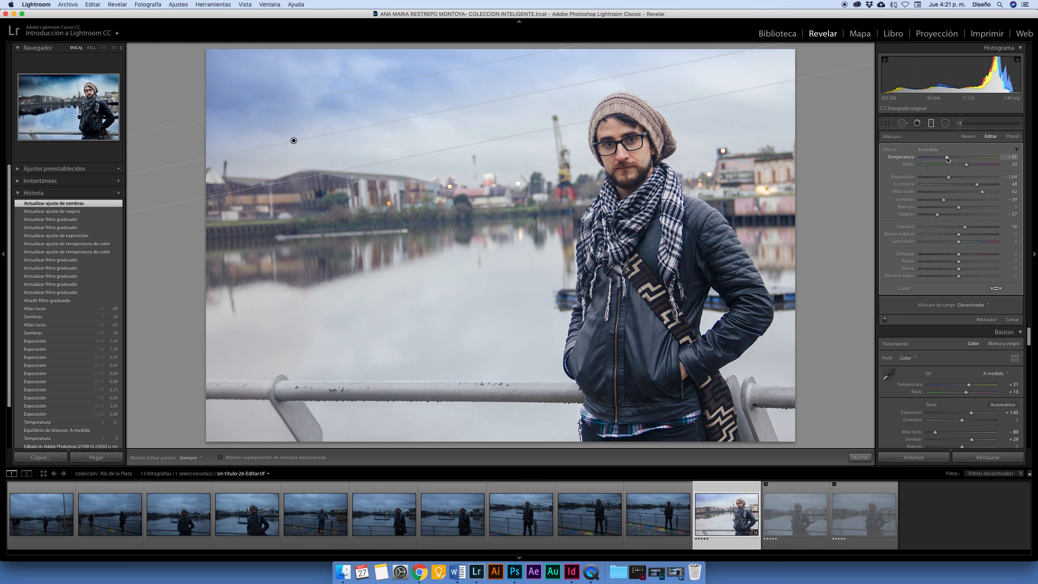
left_click_drag(977, 185, 940, 200)
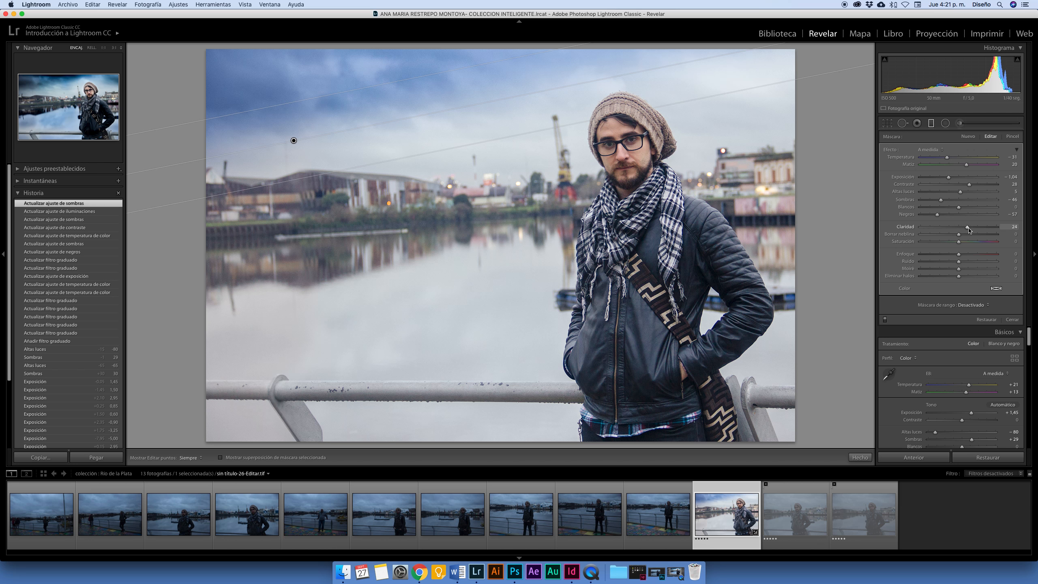
left_click_drag(968, 228, 931, 200)
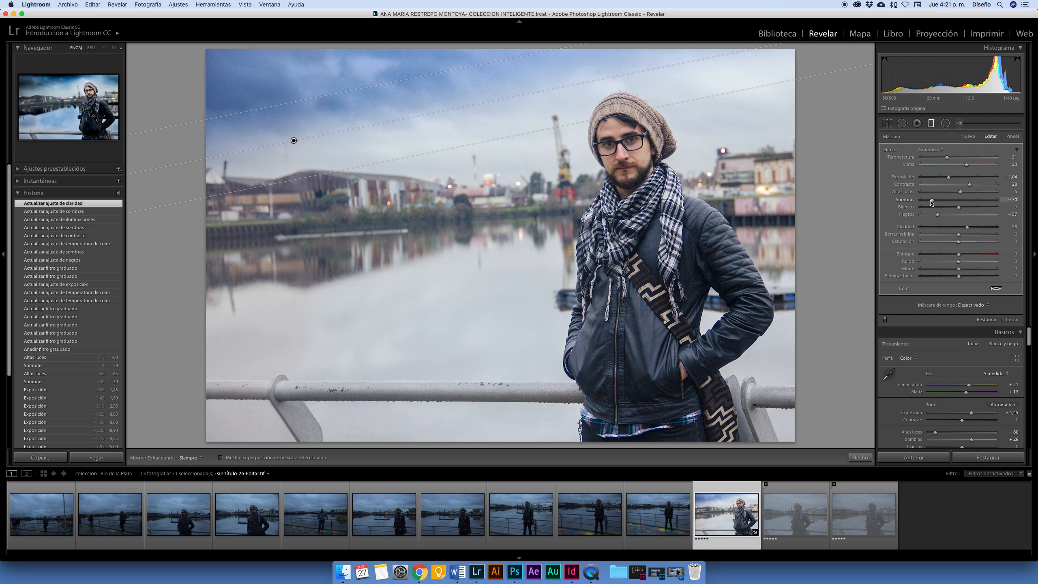
Step: Tint the sky filter blue with hue 209 and saturation 34
left_click(996, 289)
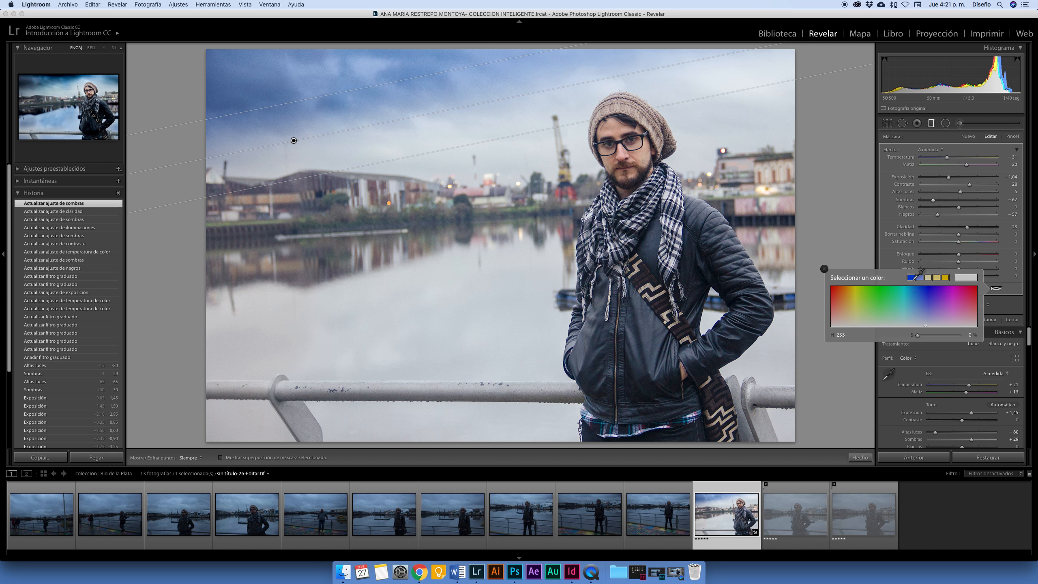
left_click(923, 306)
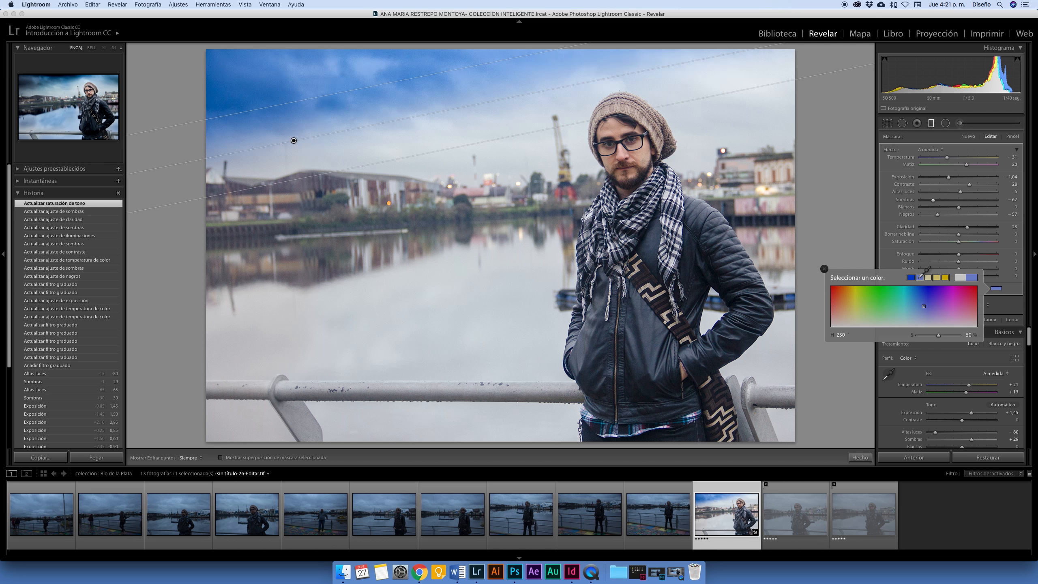
left_click_drag(917, 297, 915, 312)
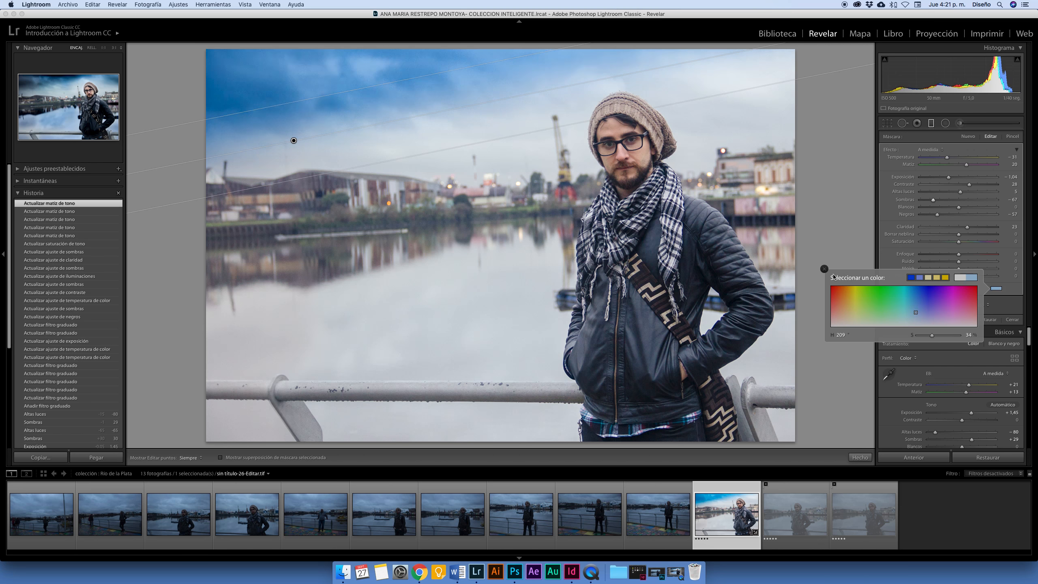
left_click(824, 269)
key("Escape")
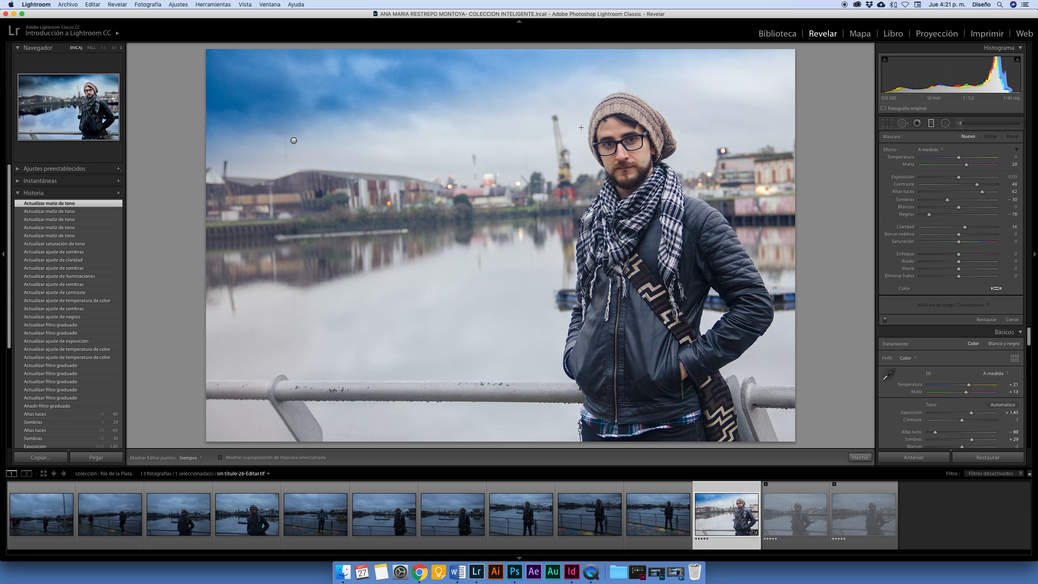
Step: Reselect the sky filter and undo its tint hue changes back to the first blue tint
left_click(293, 140)
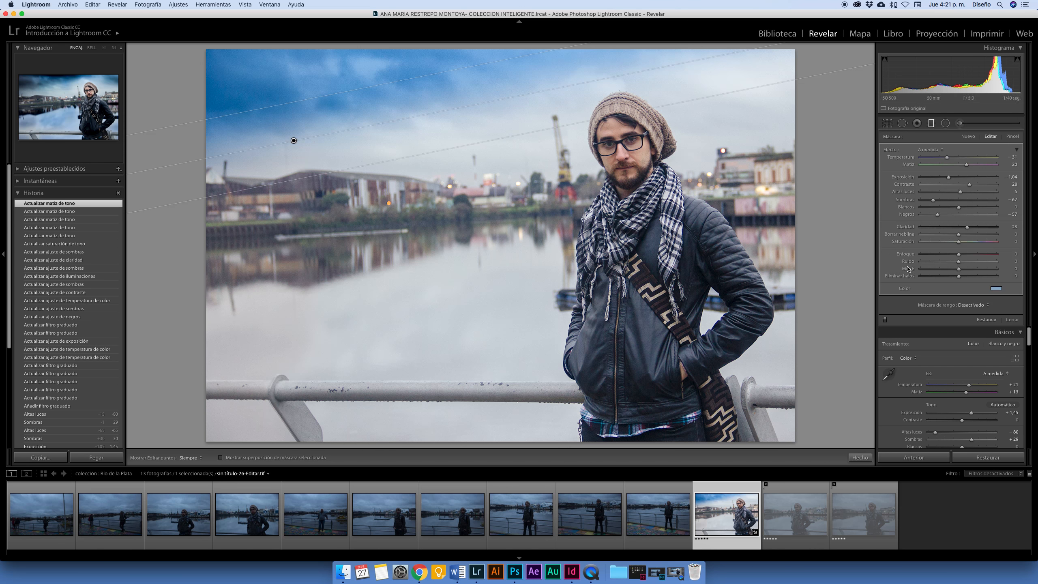
key("super+z")
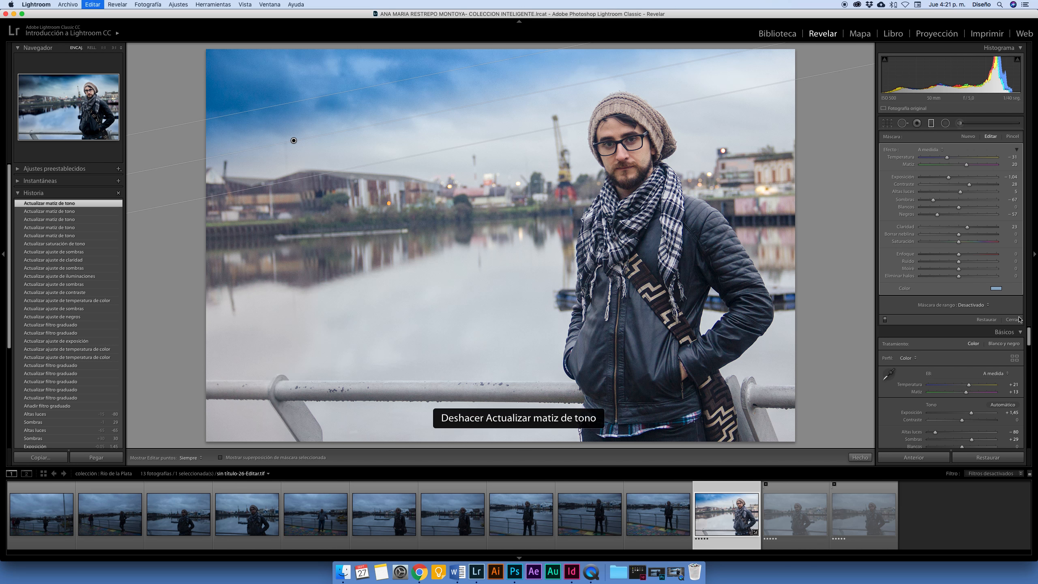
key("super+z")
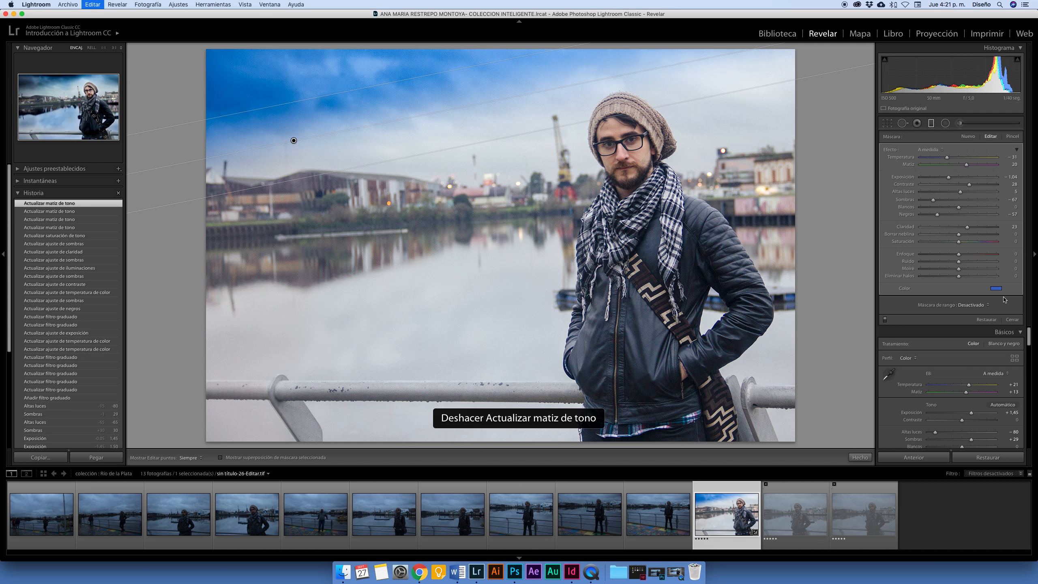
key("super+z")
key("super+z")
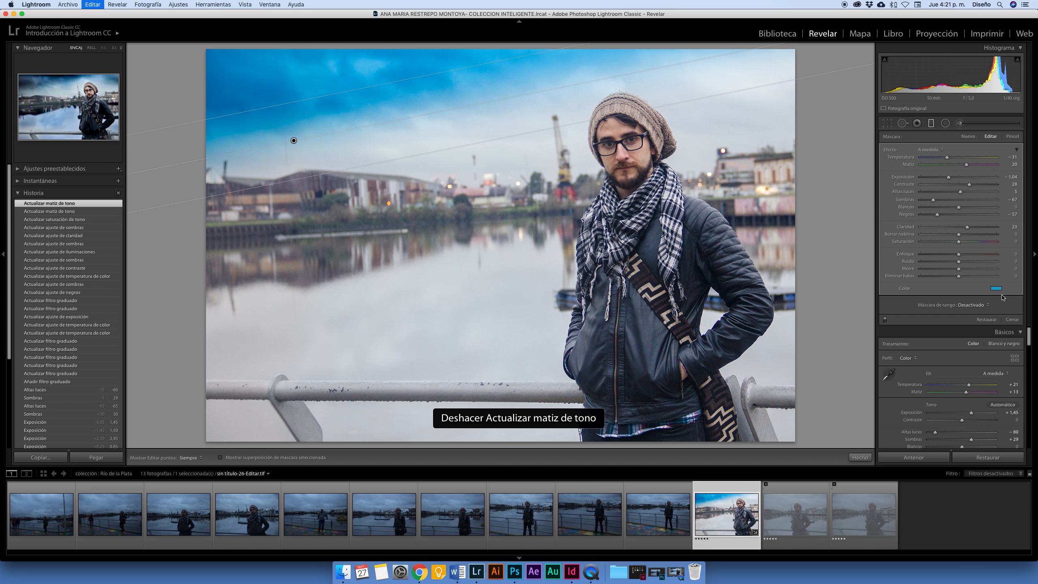
key("super+z")
key("super+z")
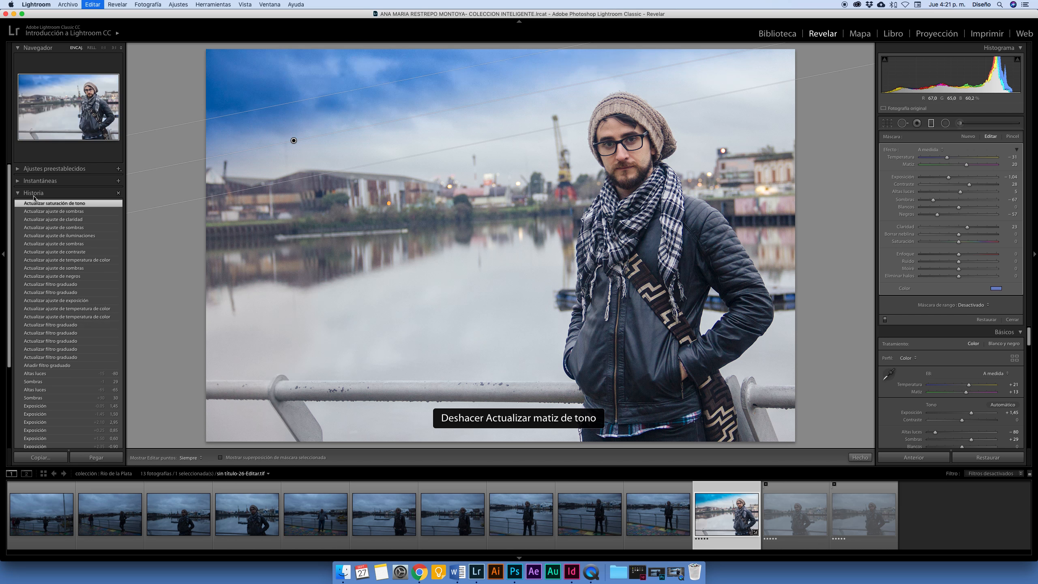
Step: Compare the latest history states, try to delete the tint saturation entry, and undo the deletion of the sky filter
left_click(27, 194)
left_click(23, 193)
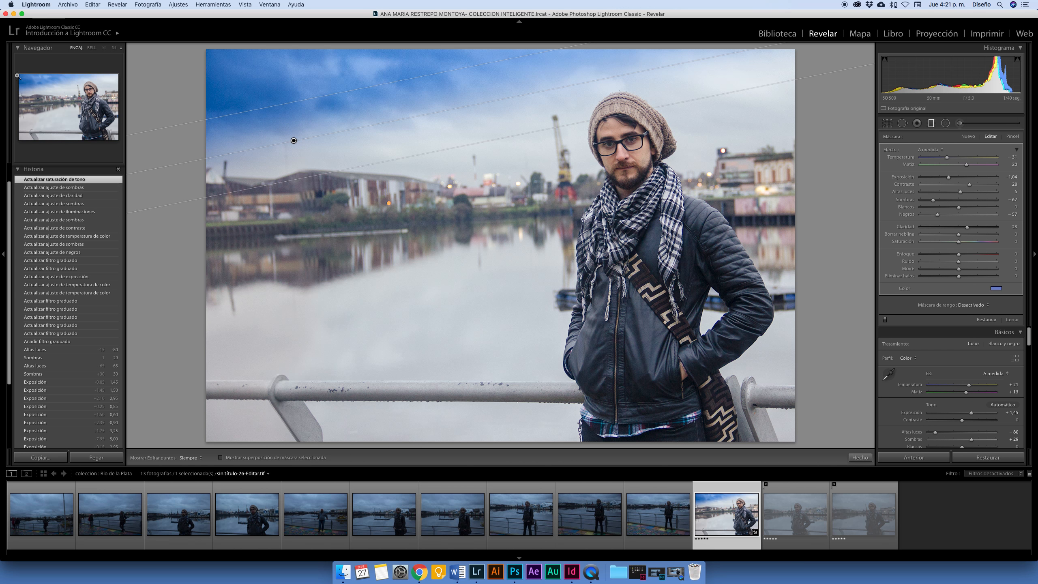
left_click(60, 195)
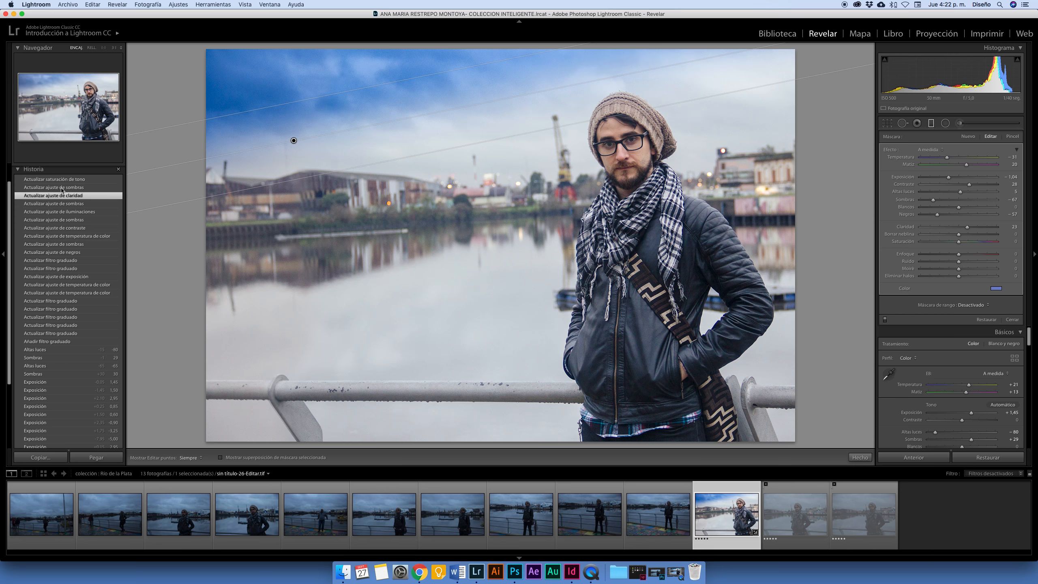
left_click(61, 188)
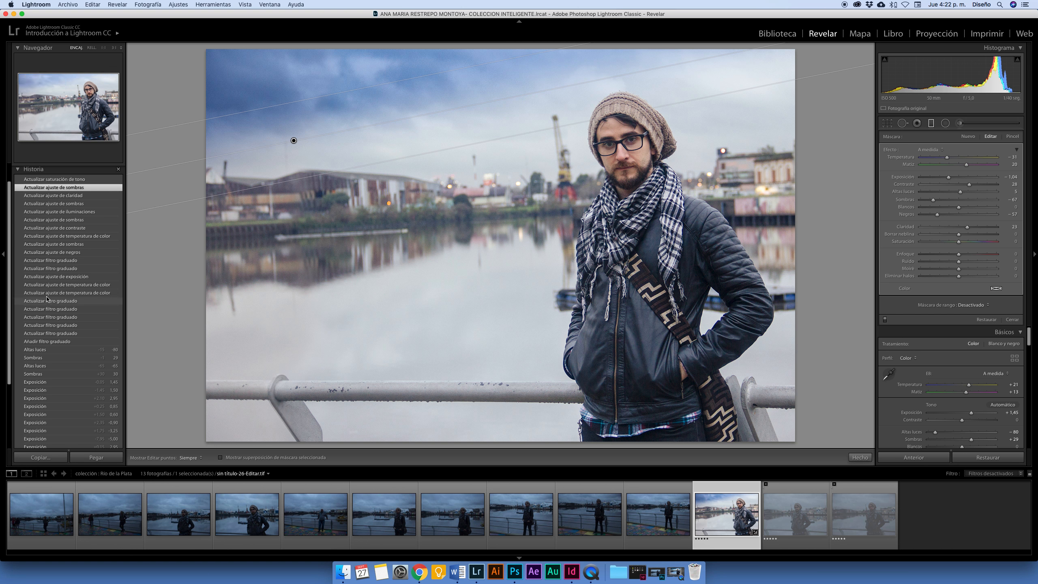
left_click(73, 180)
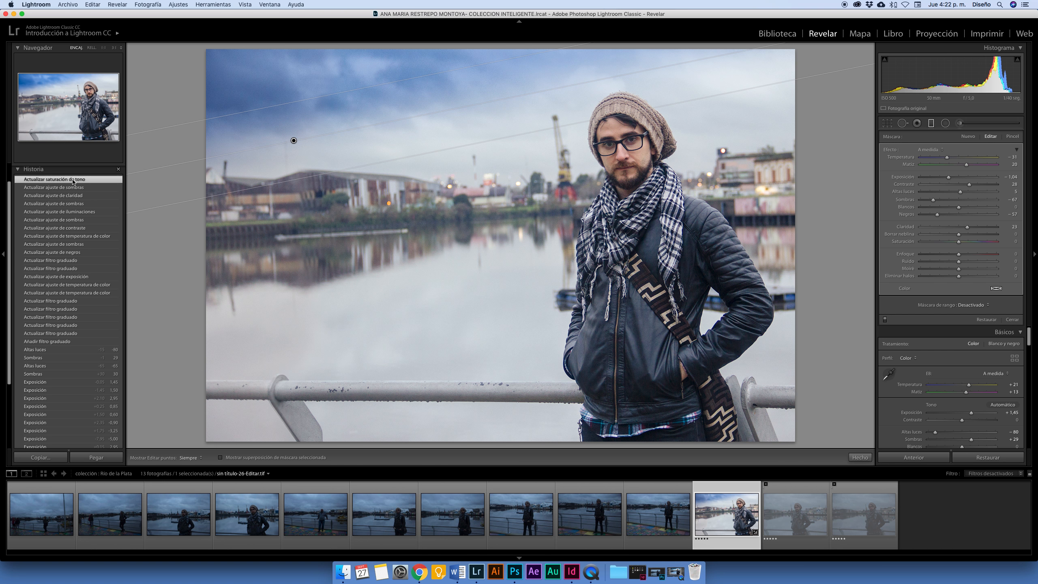
key("Delete")
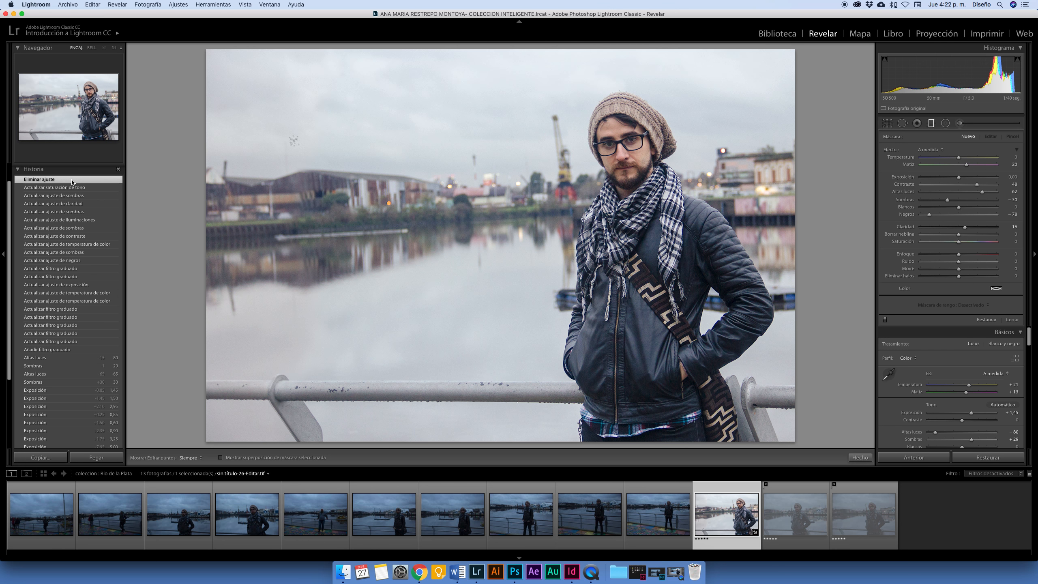
key("super+z")
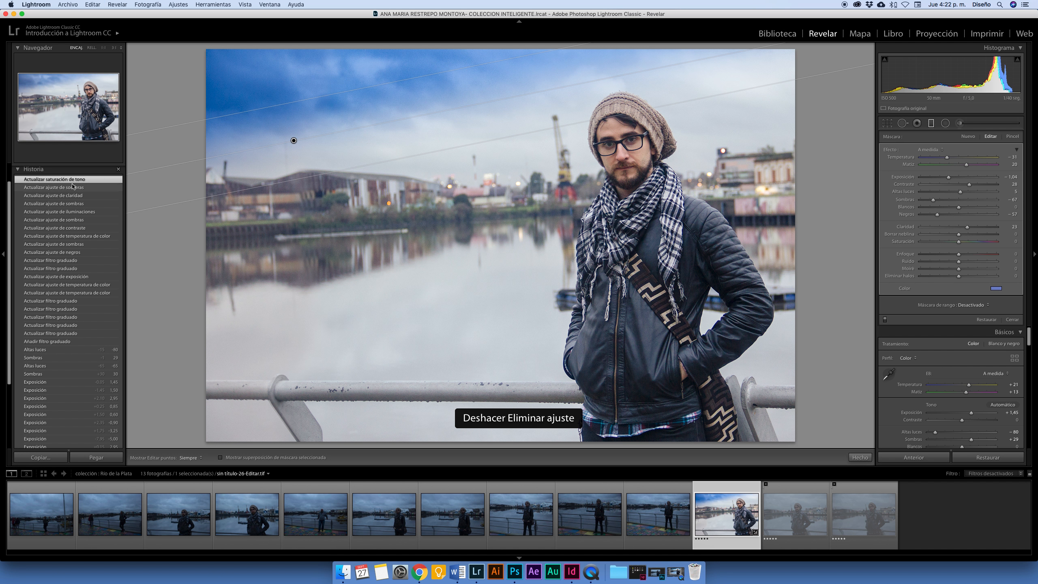
Step: Return the photo to the history state of the last shadows adjustment, removing the sky filter's blue tint
left_click(62, 189)
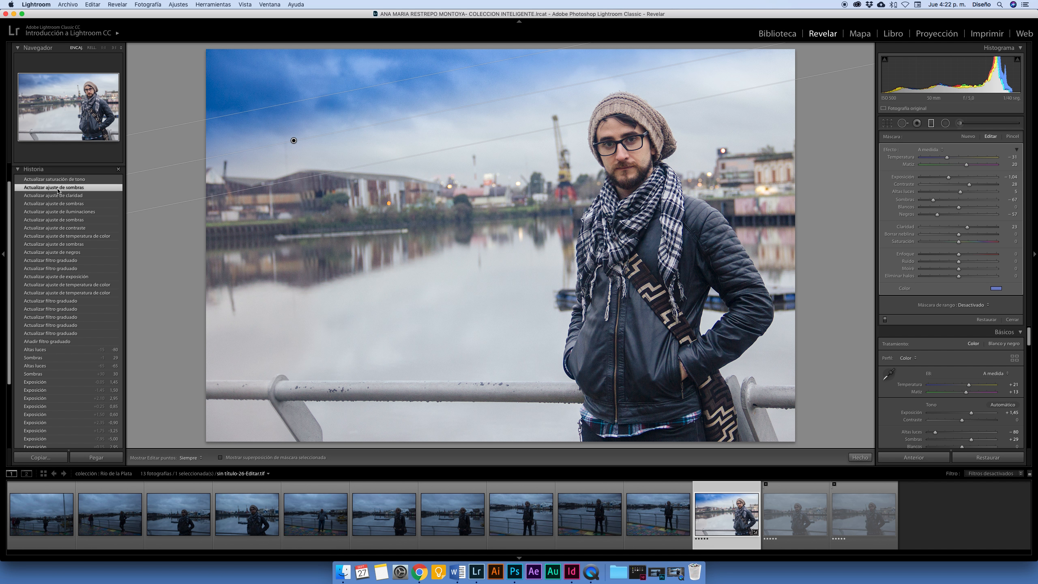
key("super+z")
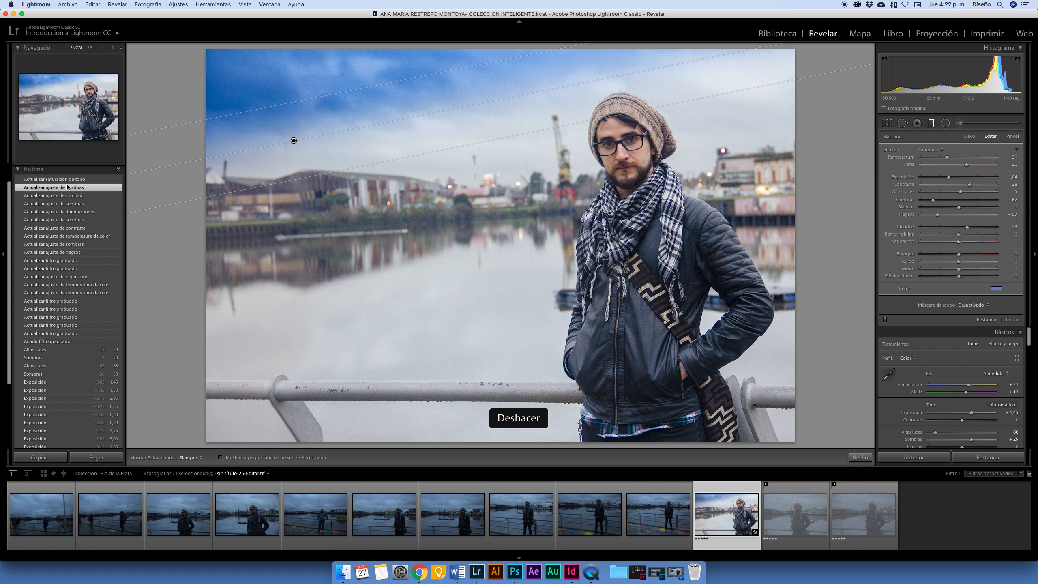
key("super+z")
key("super+z")
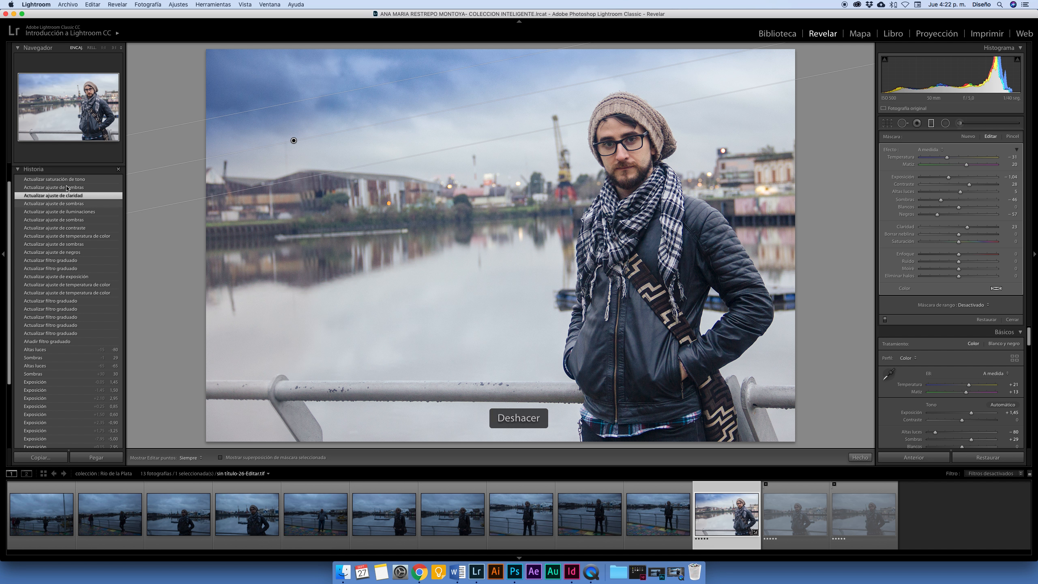
left_click(68, 188)
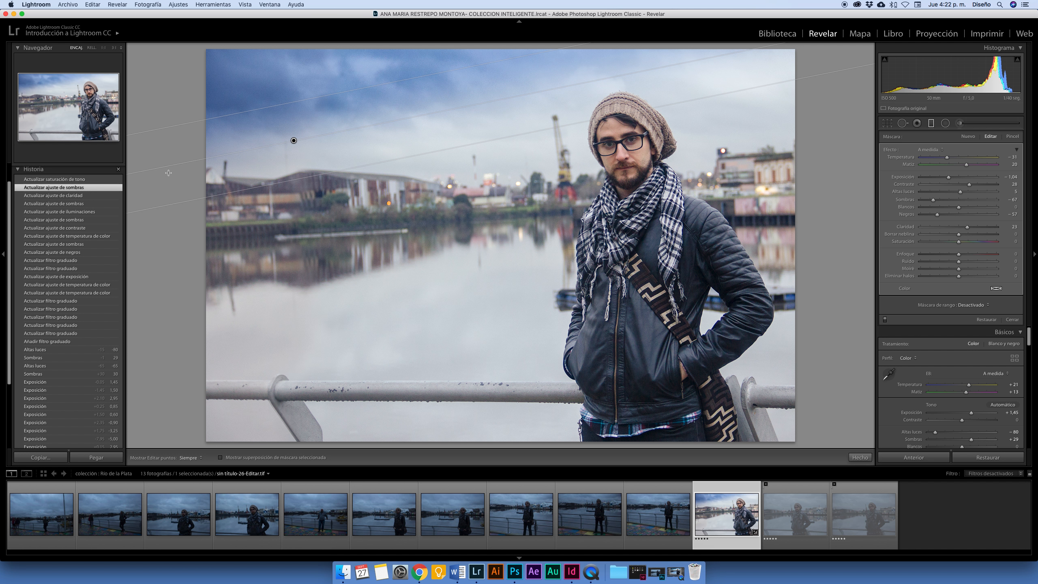
left_click(57, 196)
left_click(64, 187)
Step: Set the sky filter's blacks to -79 and highlights to -46, and extend the filter lower toward the buildings
left_click_drag(294, 141, 308, 142)
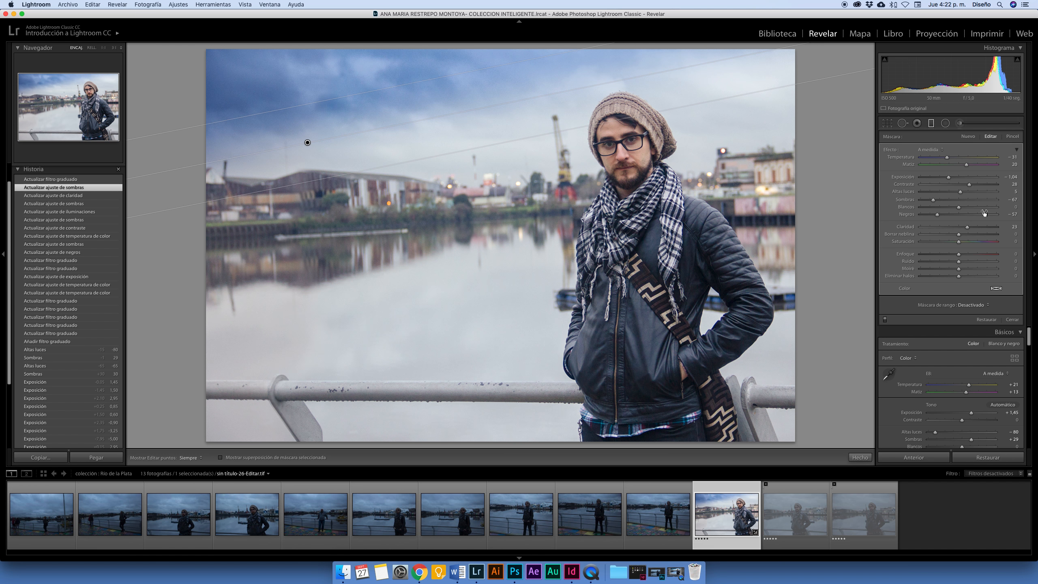
left_click_drag(937, 217, 942, 194)
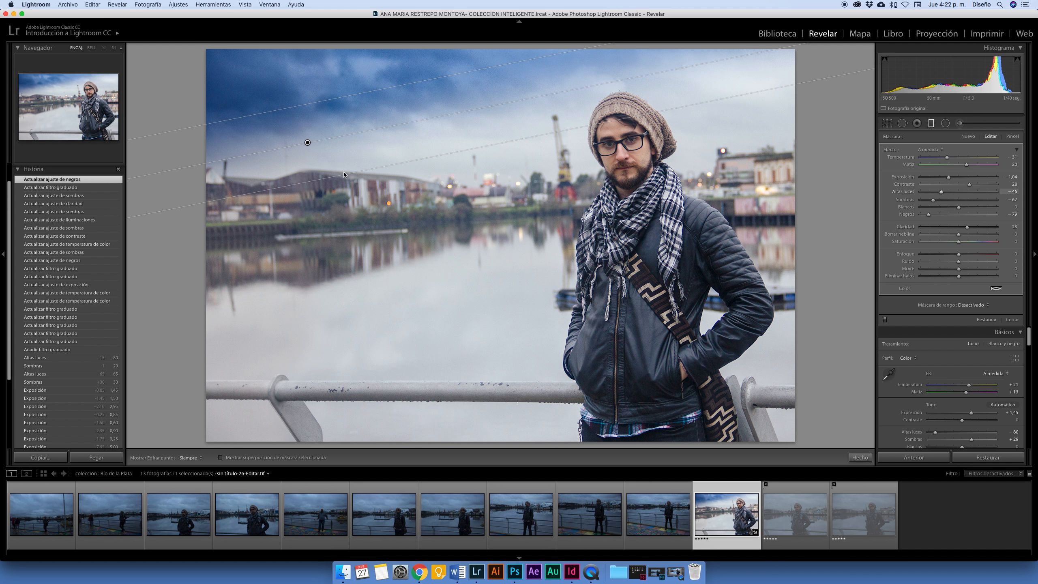
left_click_drag(319, 180, 324, 200)
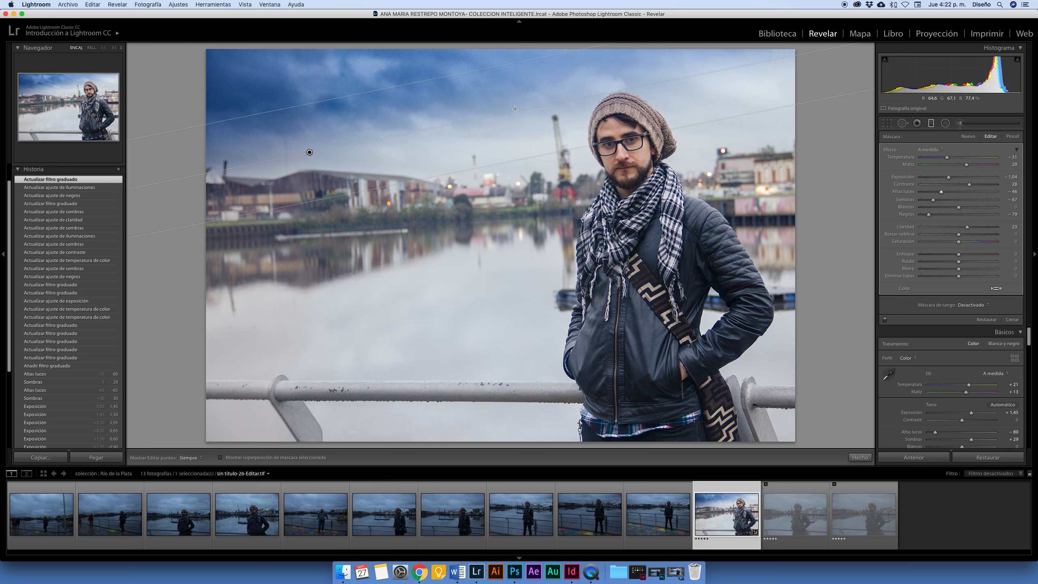
Step: Shift the existing sky filter slightly left and add a second graduated filter slanting down across the sky to the right of the man's head
left_click_drag(309, 153, 303, 152)
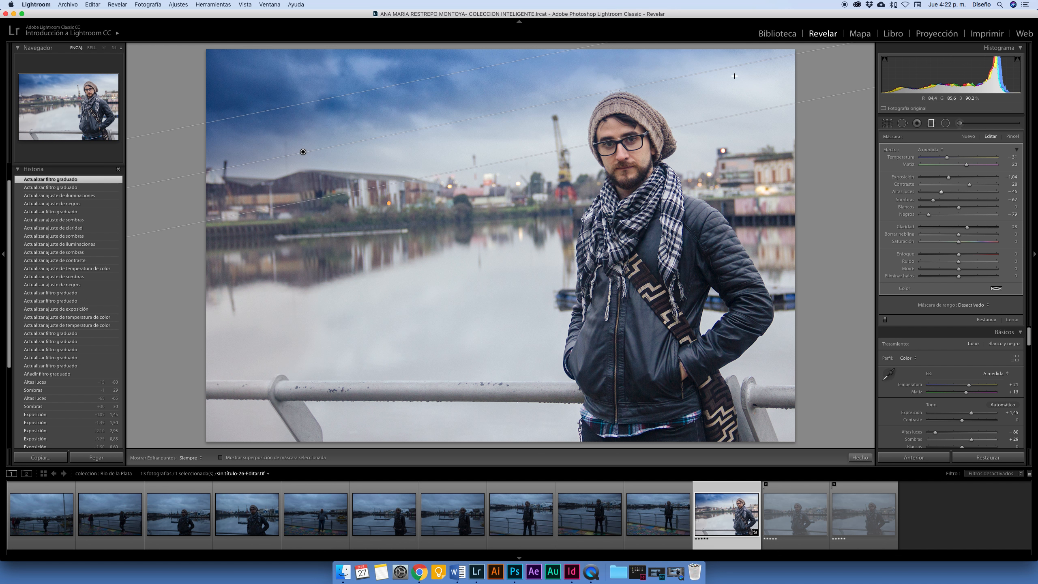
left_click(959, 126)
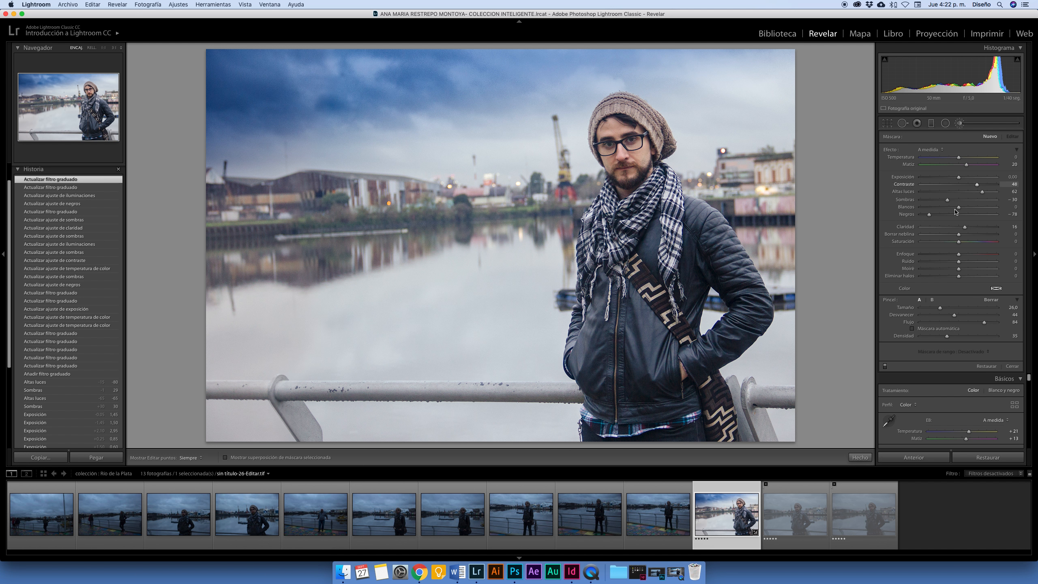
key("alt")
scroll(711, 208, "down", 1)
scroll(749, 130, "down", 3)
key("m")
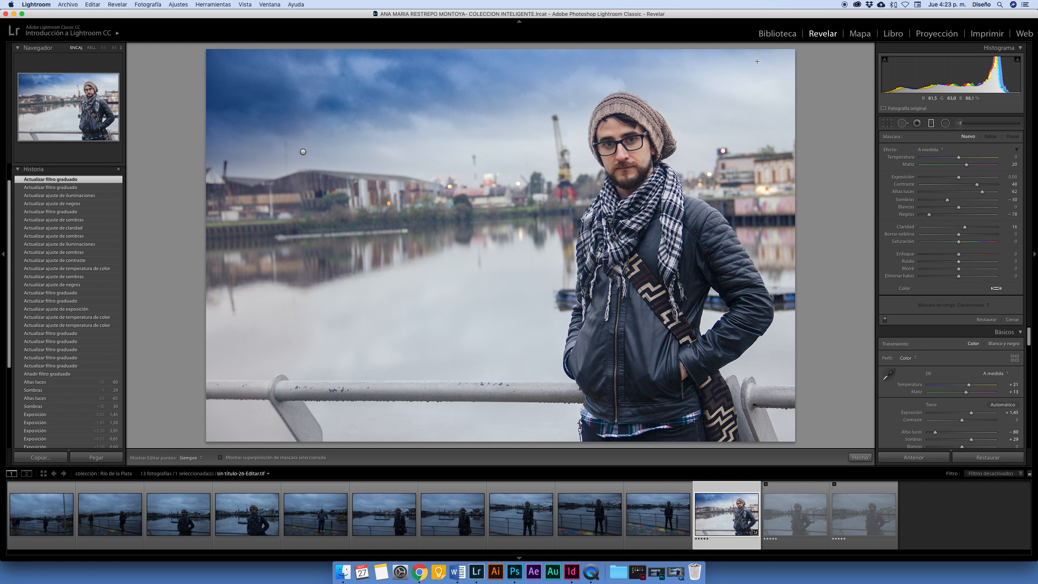
left_click_drag(754, 60, 715, 148)
mouse_move(735, 103)
left_mouse_down()
mouse_move(735, 91)
mouse_move(718, 95)
mouse_move(730, 89)
left_mouse_up()
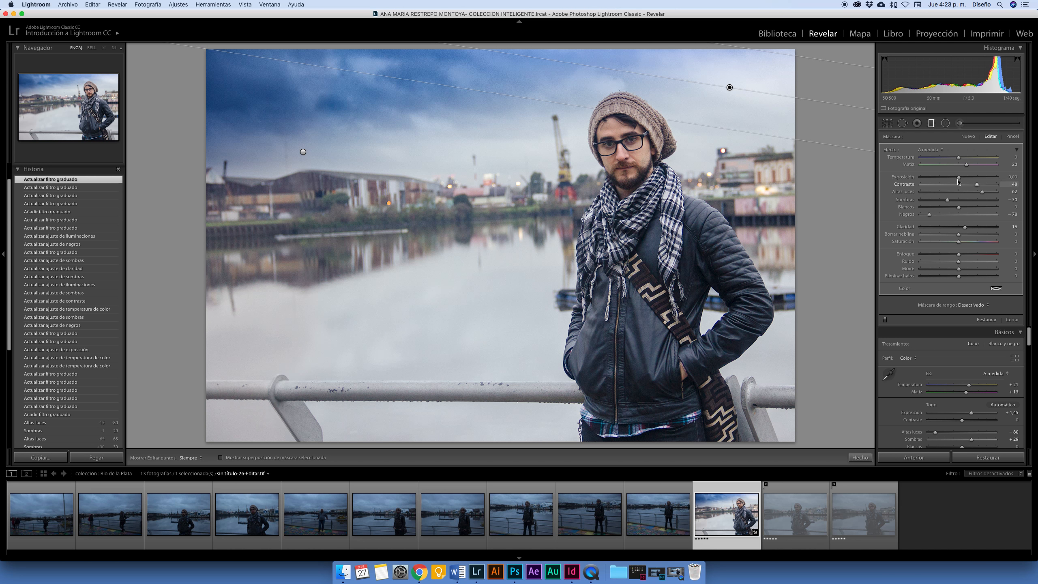
Step: Set the second sky filter's exposure to -0.87, move it slightly right and adjust its lower edge
mouse_move(958, 177)
left_mouse_down()
mouse_move(940, 180)
mouse_move(952, 181)
left_mouse_up()
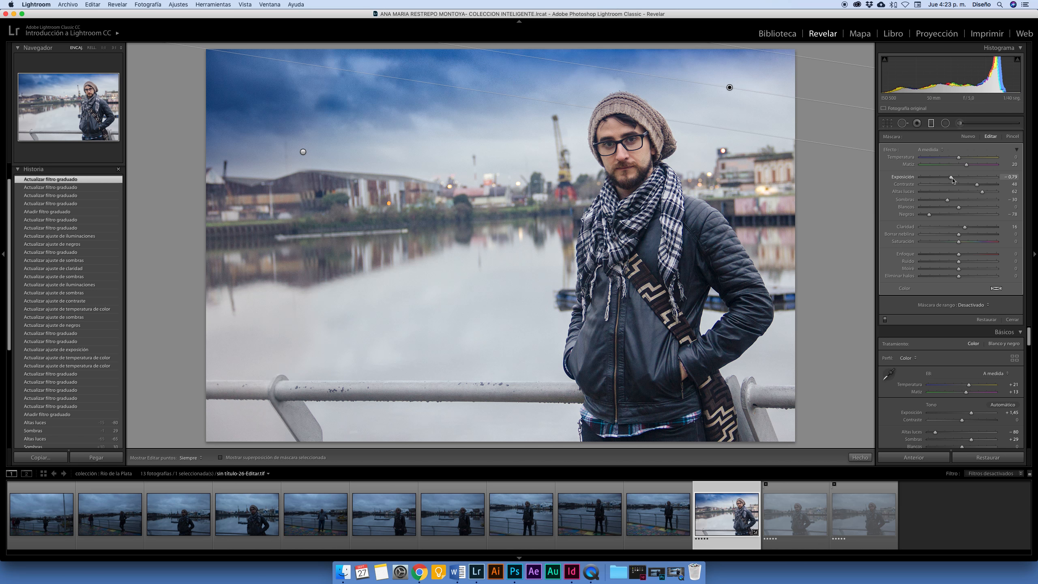
left_click_drag(731, 87, 743, 91)
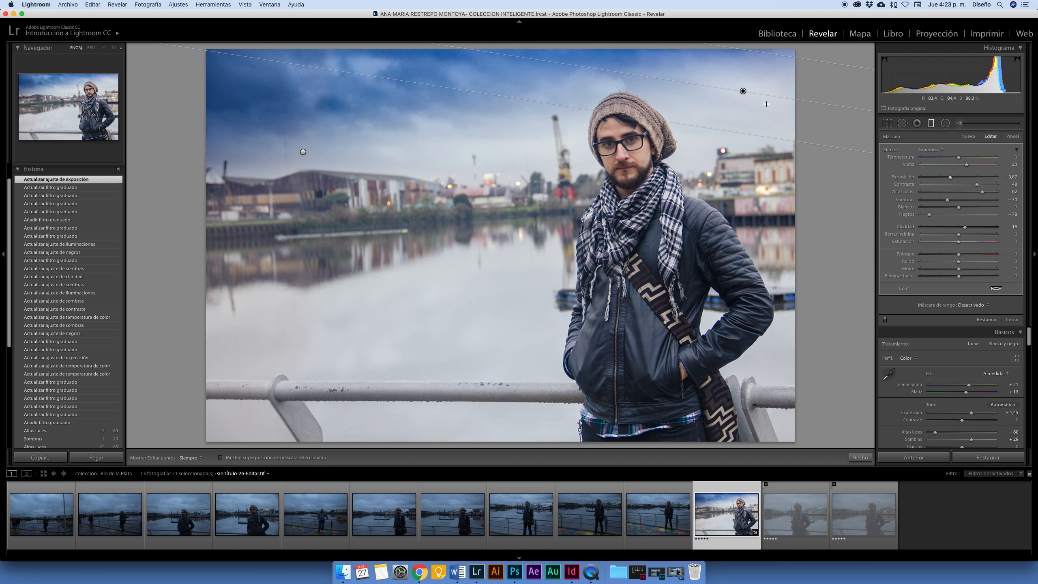
left_click_drag(811, 103, 811, 105)
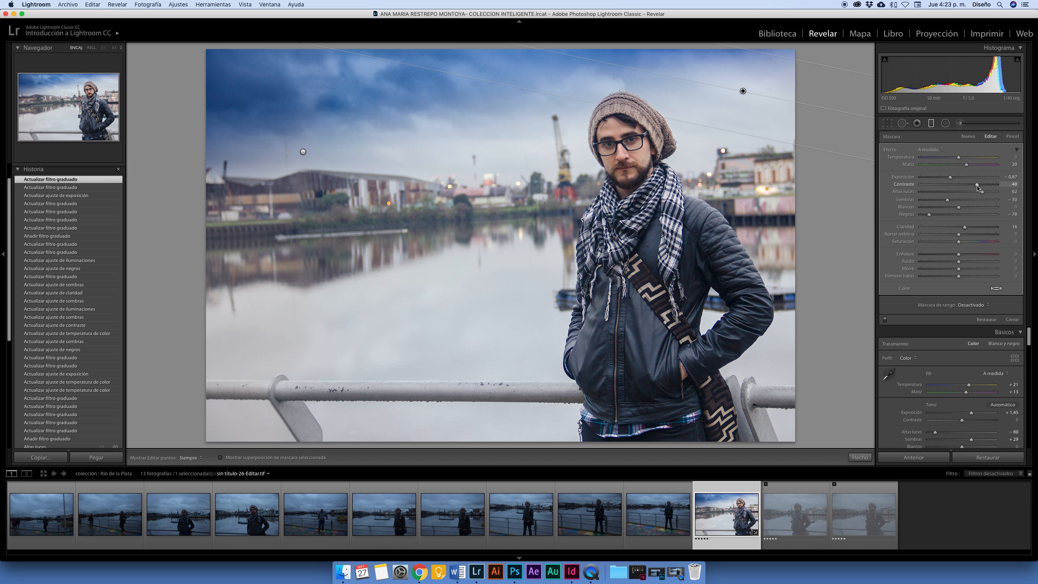
Step: Set the second sky filter's contrast to 44, whites to 24, shadows to -51 and highlights to about 3
left_click_drag(977, 184, 985, 186)
left_click_drag(981, 187, 976, 186)
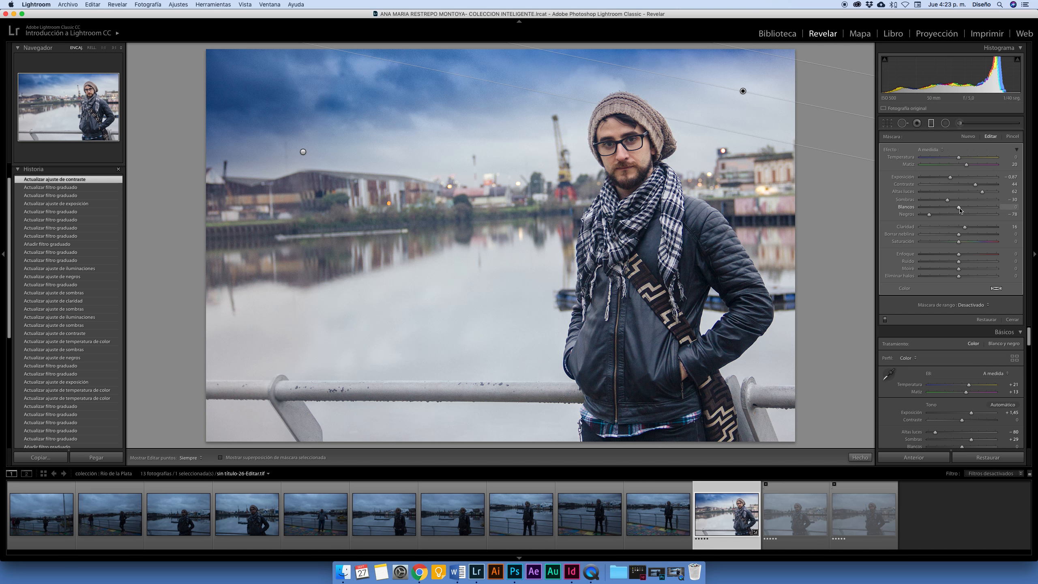
left_click_drag(959, 210, 935, 203)
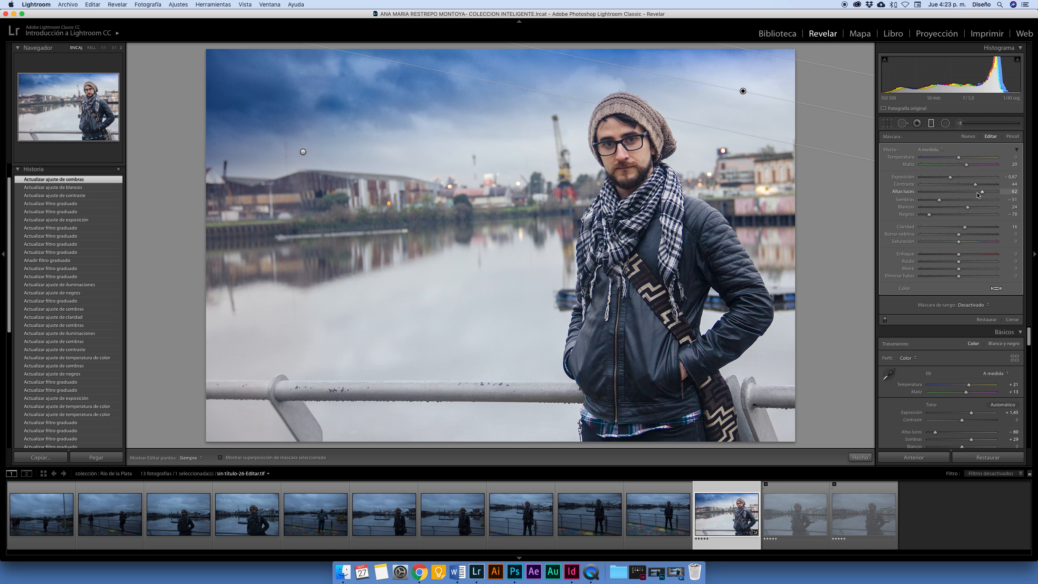
left_click_drag(960, 195, 959, 195)
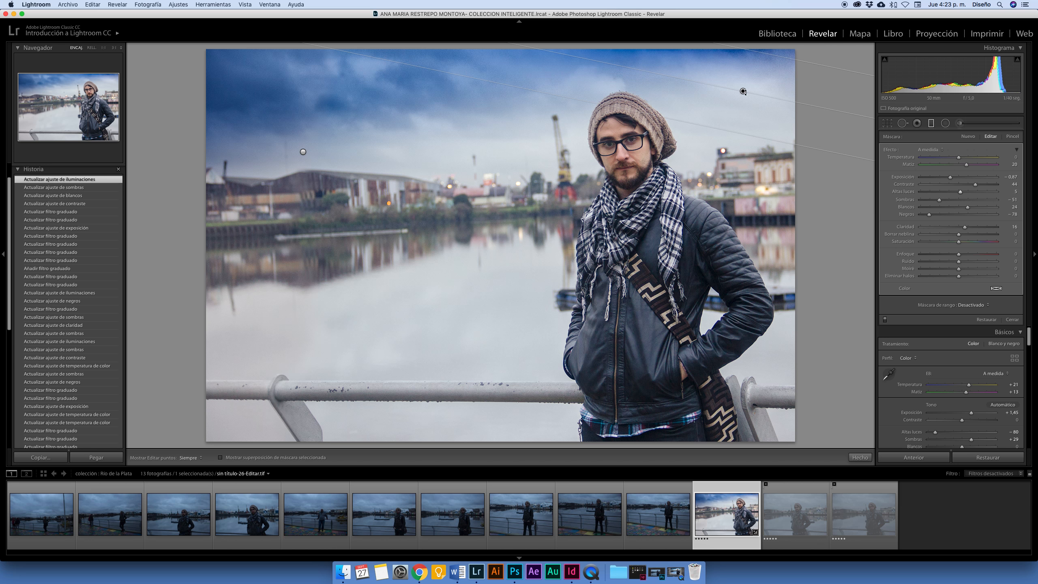
Step: Undo the latest trial moves of the second sky filter and reposition it slightly lower and farther right
key("super+z")
key("super+z")
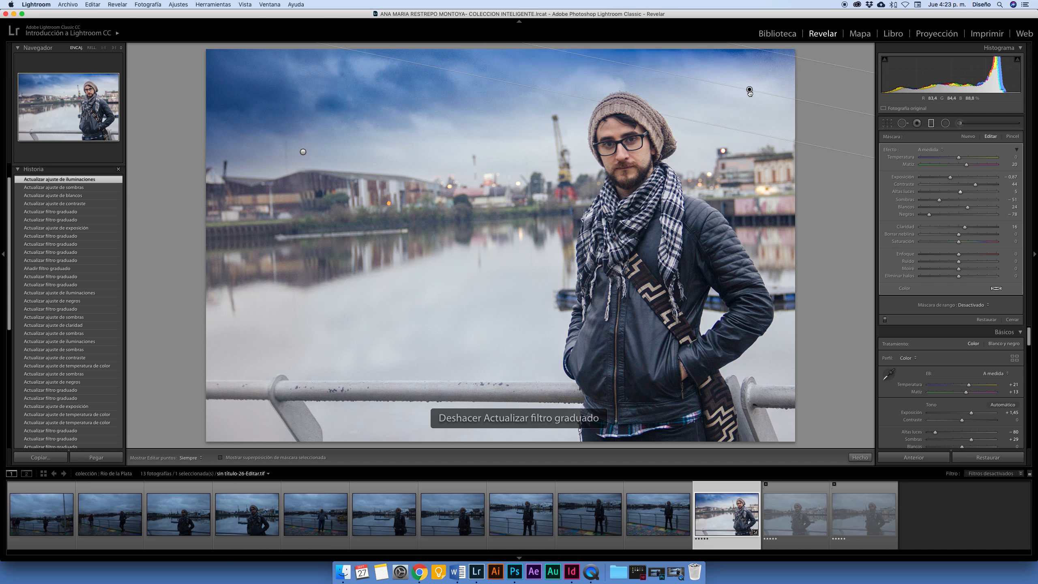
left_click_drag(750, 102, 752, 104)
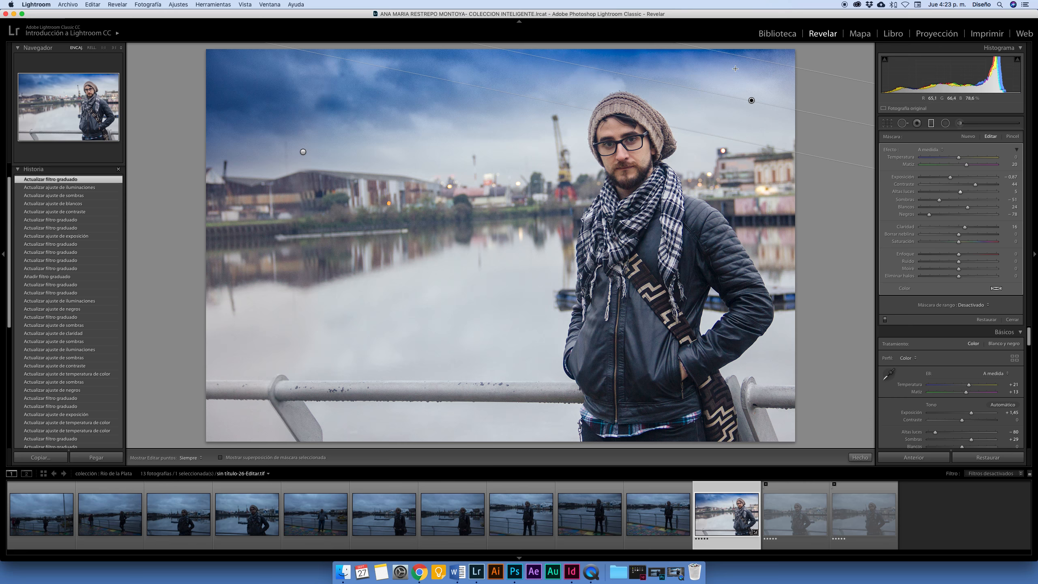
left_click_drag(751, 99, 754, 96)
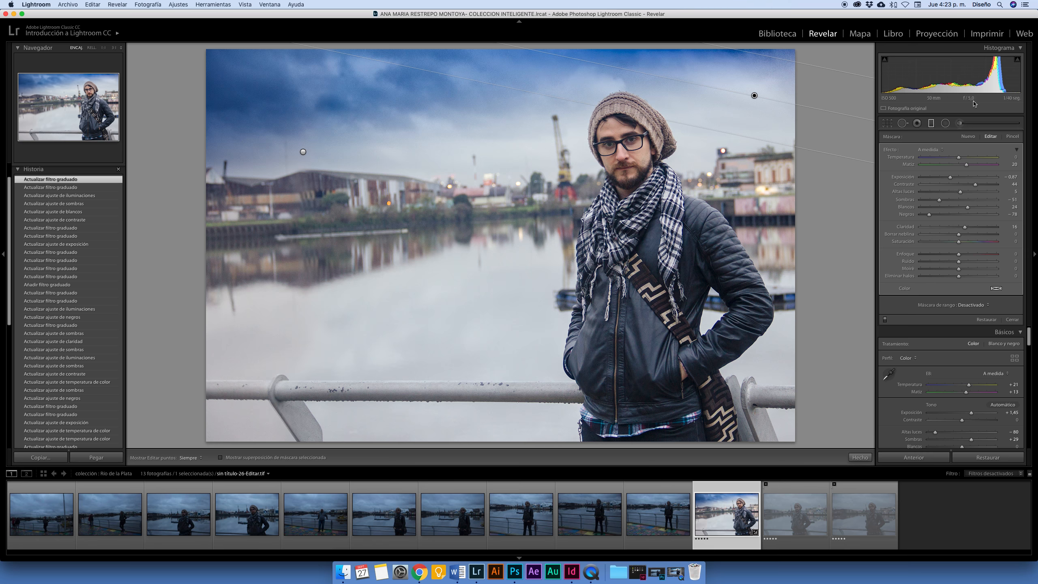
Step: Dab the adjustment brush at the photo's right edge beside the water, undo the extra stroke, and restart the brush
left_click(960, 123)
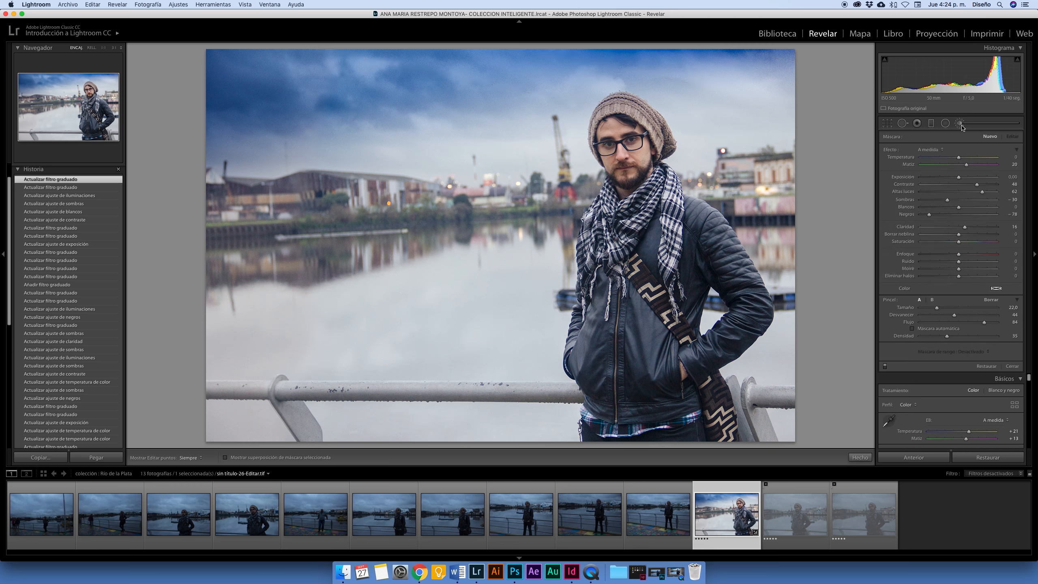
left_click(591, 575)
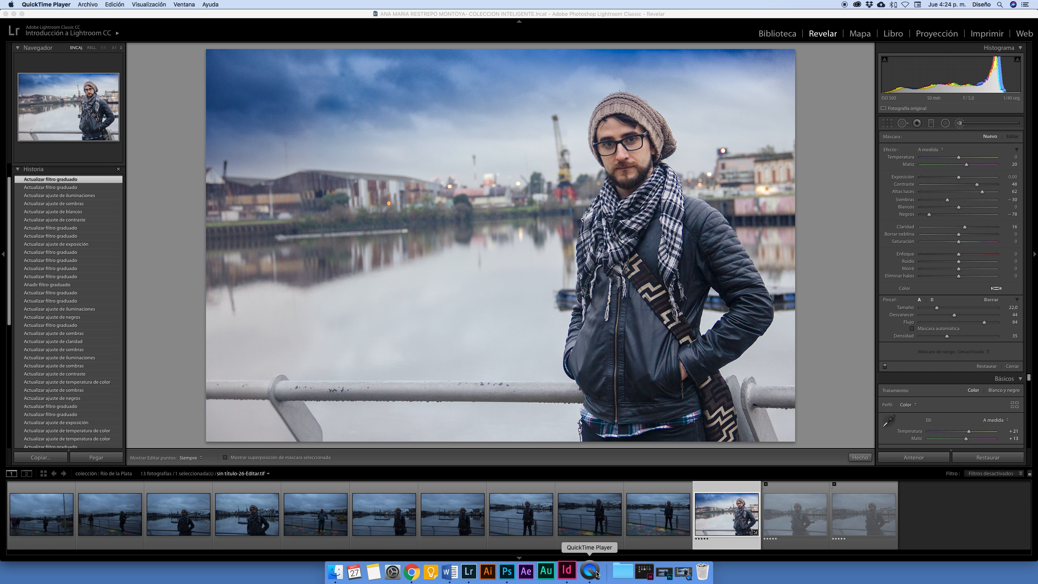
right_click(591, 573)
left_click(814, 310)
left_click(790, 310)
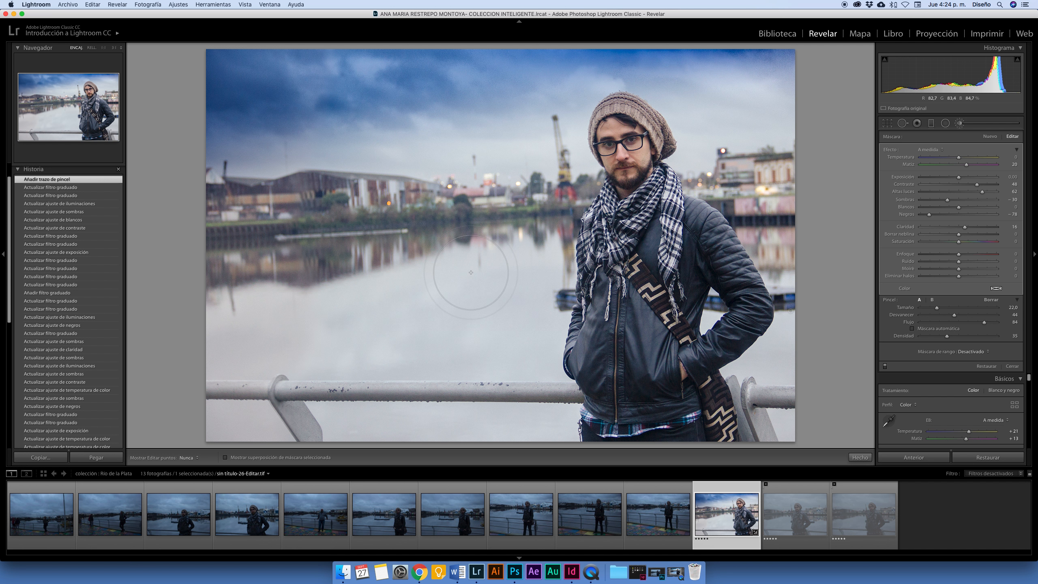
key("h")
key("super+z")
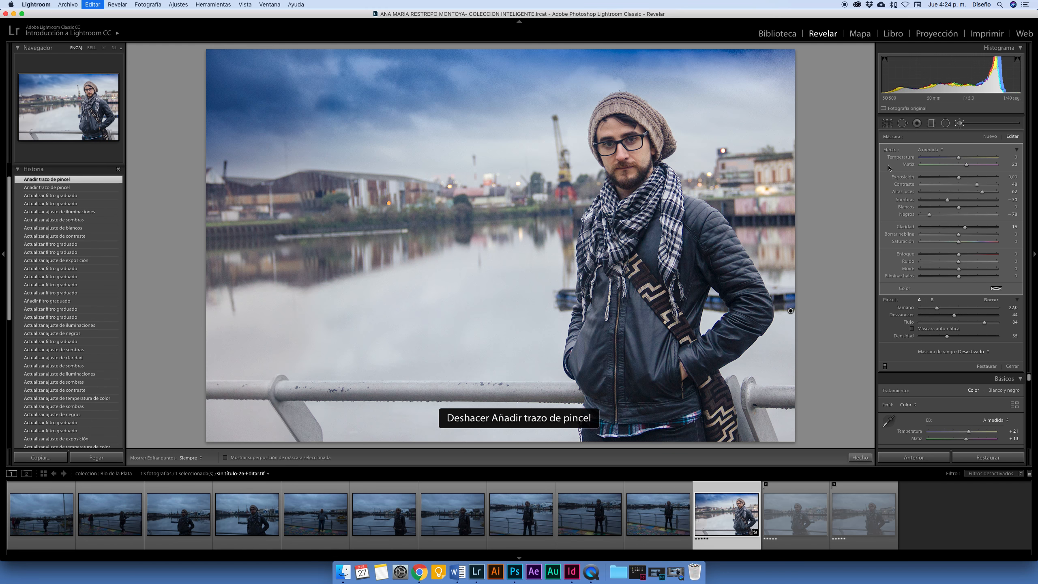
left_click(959, 125)
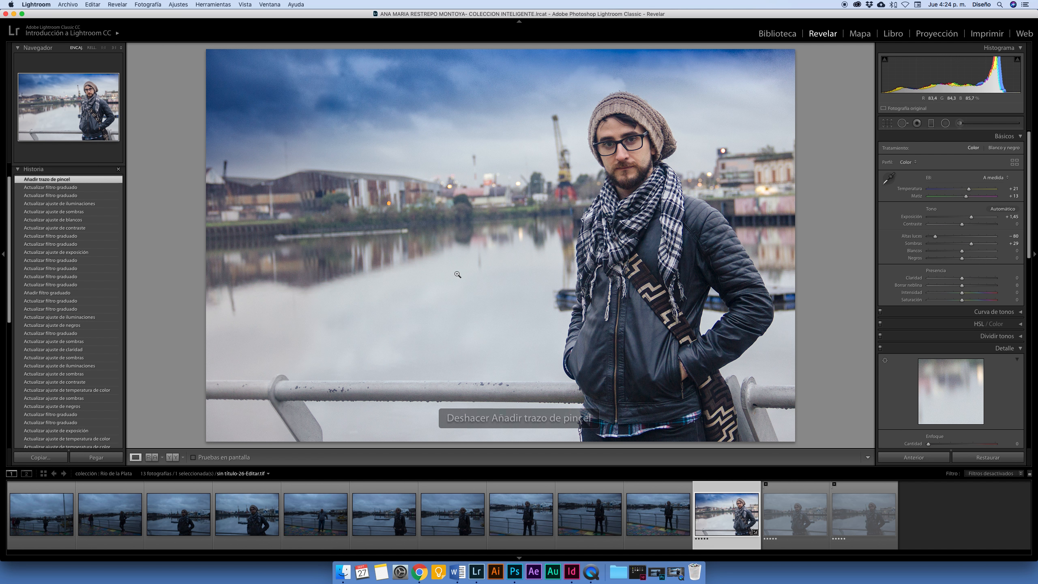
left_click(959, 124)
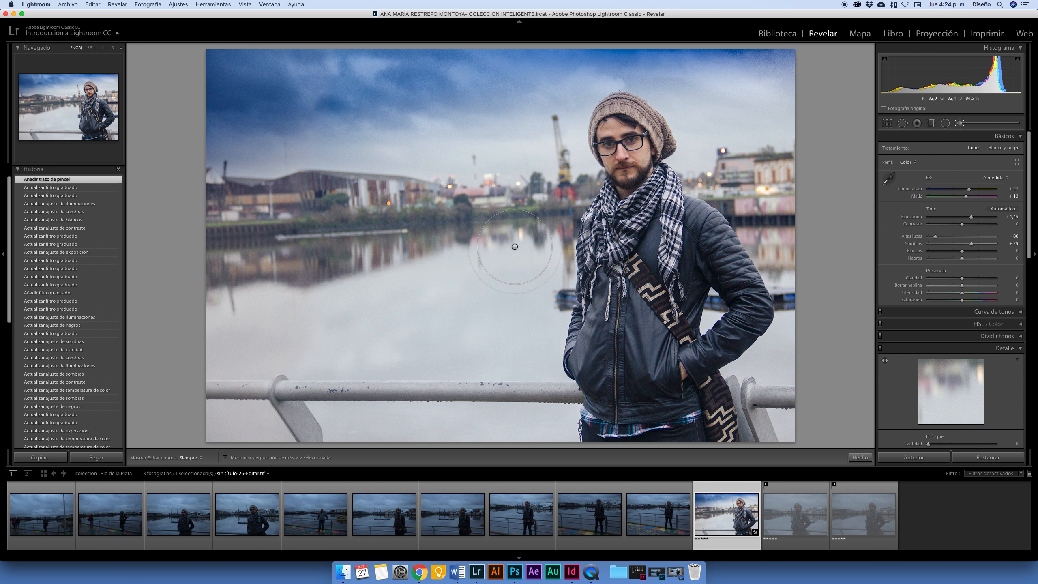
Step: Start a new brush adjustment on the middle of the water, paint across it, and show the mask overlay
left_click(477, 262)
left_click_drag(479, 261, 468, 269)
key("h")
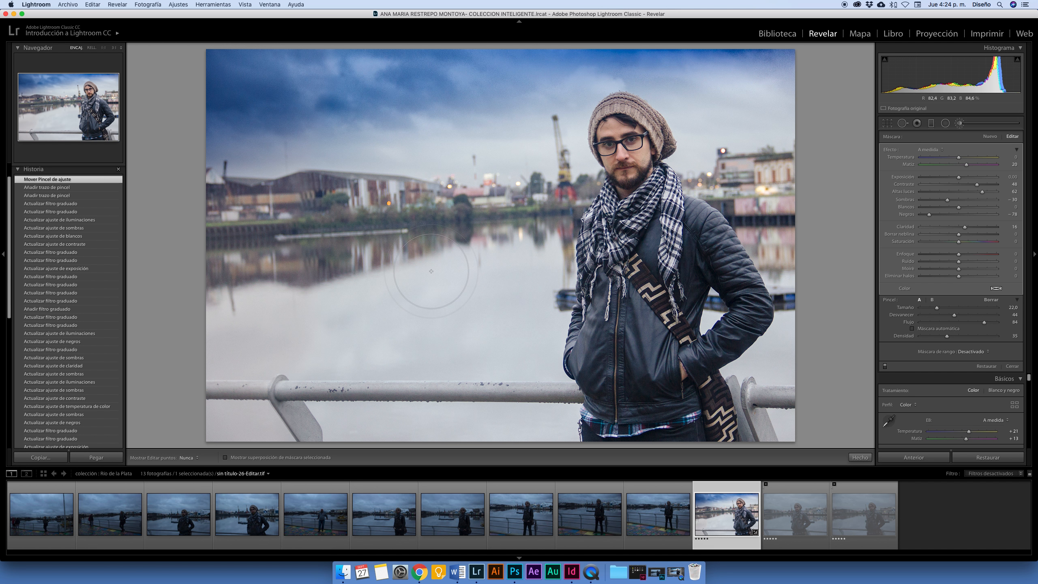
mouse_move(403, 315)
left_mouse_down()
mouse_move(521, 312)
mouse_move(531, 239)
left_mouse_up()
key("o")
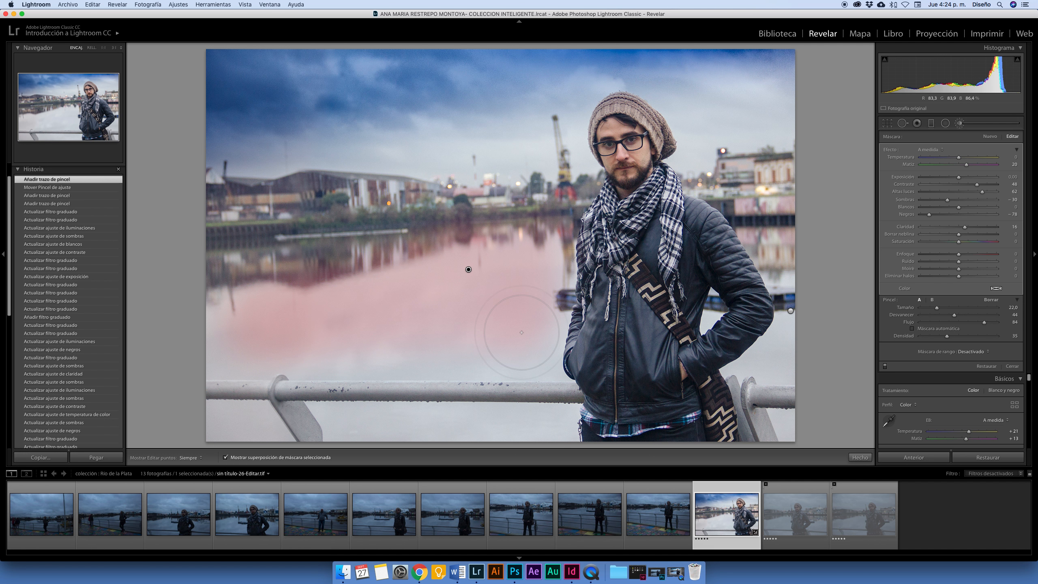
Step: Try painting the lower water toward the photo's left edge, and undo the wider water strokes and the pin move
key("h")
mouse_move(493, 335)
left_mouse_down()
mouse_move(315, 336)
mouse_move(299, 320)
mouse_move(212, 348)
left_mouse_up()
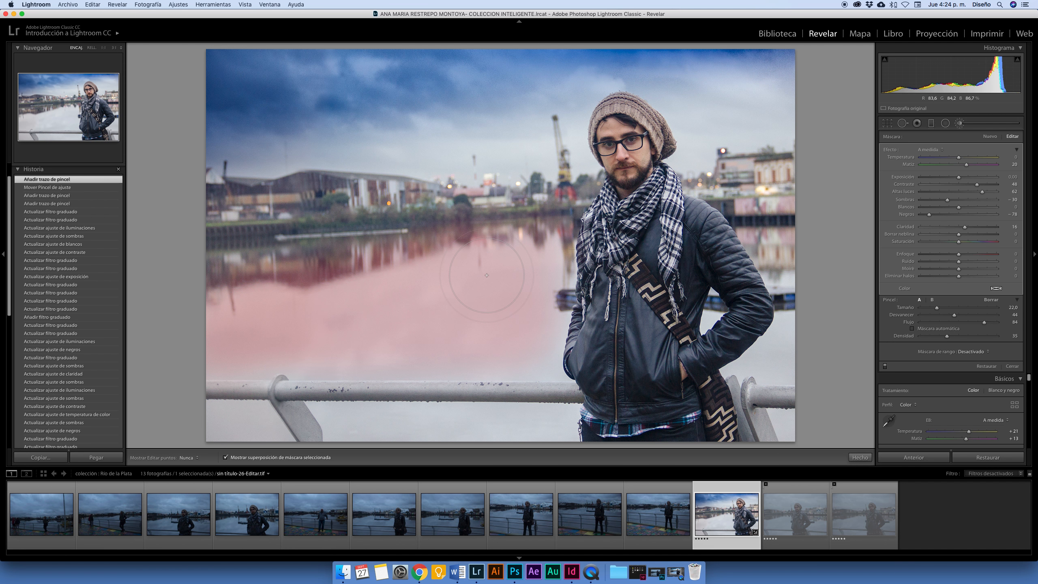
key("h")
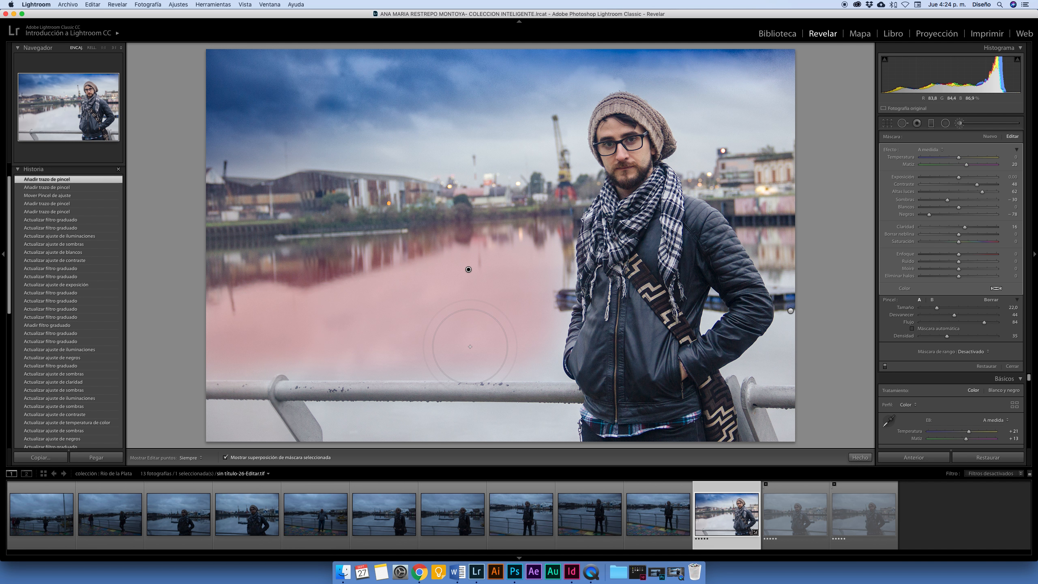
key("super+z")
key("super+z")
key("super+z")
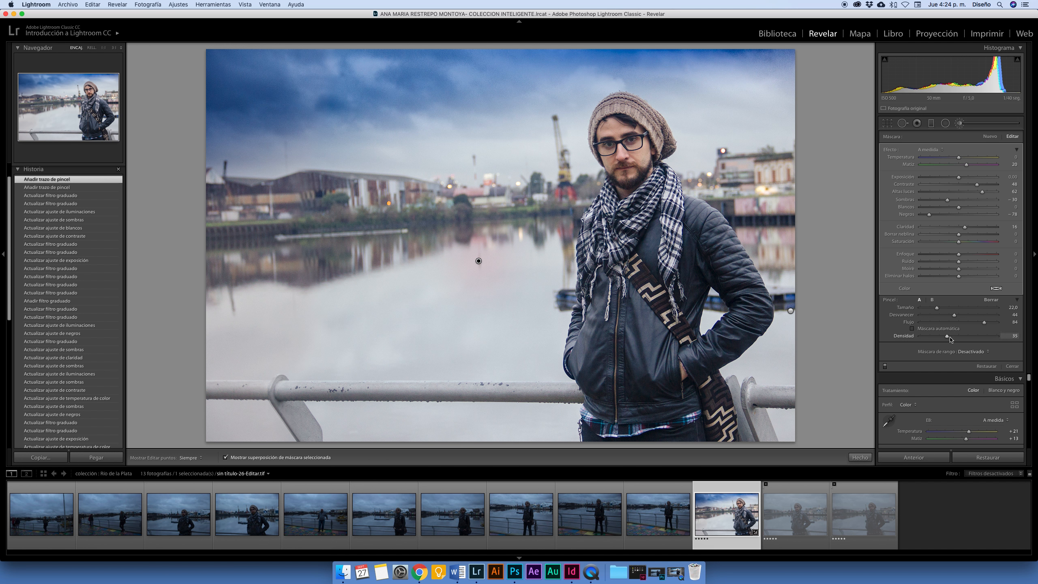
Step: Set the brush density to 63 and paint the mask over the water, including the area right of the man and below the railing
left_click_drag(971, 337, 971, 337)
mouse_move(525, 260)
left_mouse_down()
mouse_move(417, 287)
mouse_move(232, 290)
mouse_move(228, 306)
mouse_move(245, 347)
mouse_move(522, 352)
mouse_move(531, 303)
mouse_move(517, 343)
left_mouse_up()
mouse_move(793, 229)
left_mouse_down()
mouse_move(776, 408)
mouse_move(799, 439)
left_mouse_up()
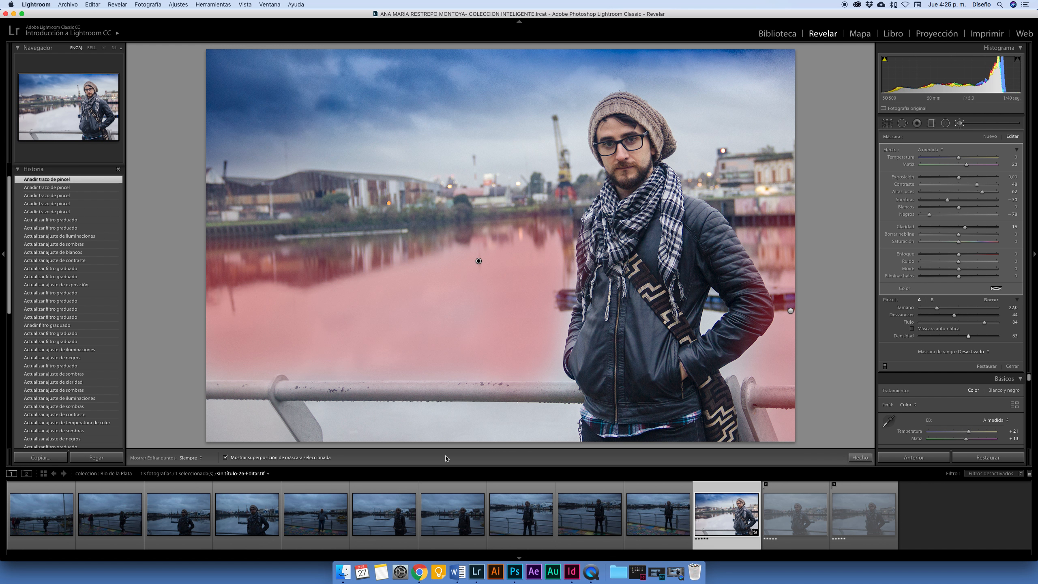
left_click_drag(546, 430, 159, 429)
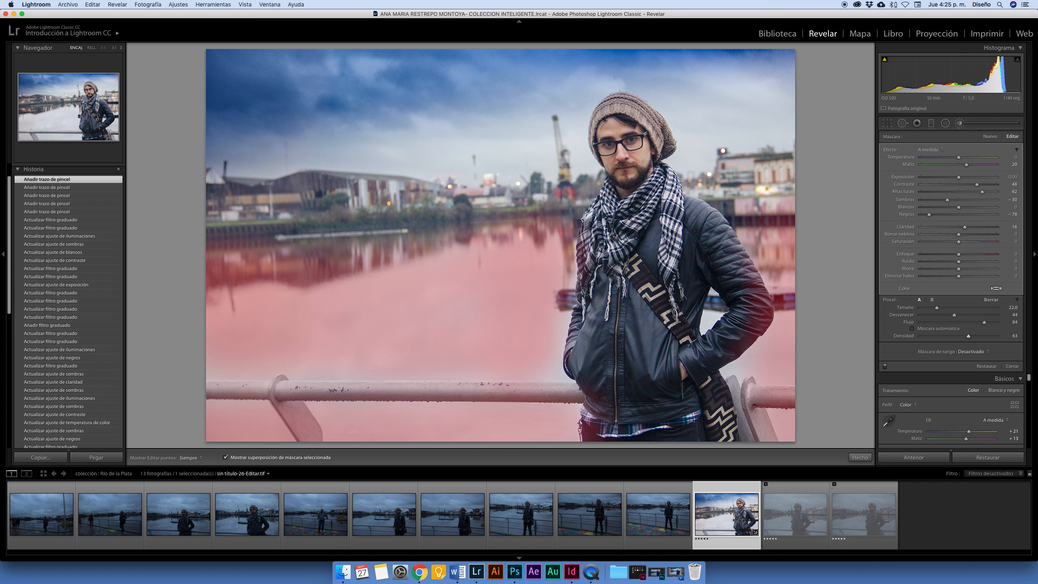
Step: Erase the water mask from the railing and the lower part of the man's jacket, and hide the mask overlay
scroll(270, 440, "down", 1)
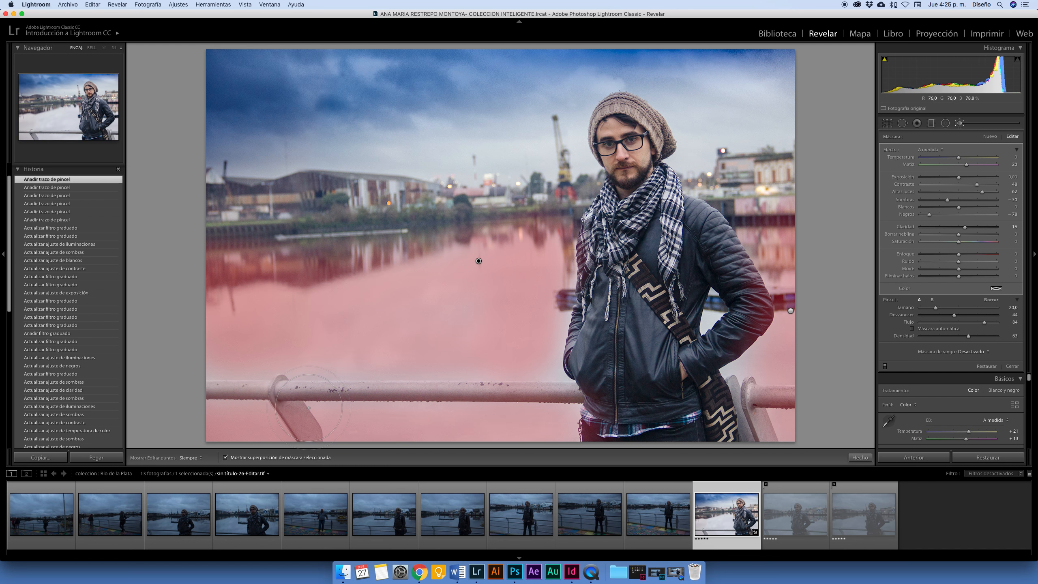
key("alt")
mouse_move(279, 398)
left_mouse_down()
mouse_move(314, 439)
mouse_move(285, 412)
mouse_move(297, 433)
mouse_move(308, 439)
mouse_move(284, 399)
left_mouse_up()
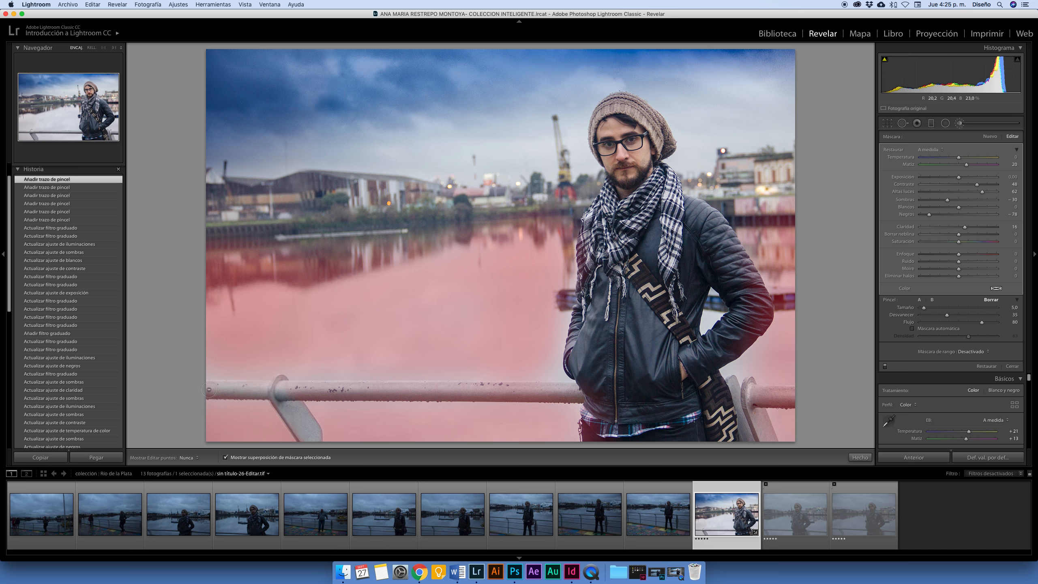
left_click_drag(410, 392, 532, 391)
left_click_drag(456, 386, 326, 392)
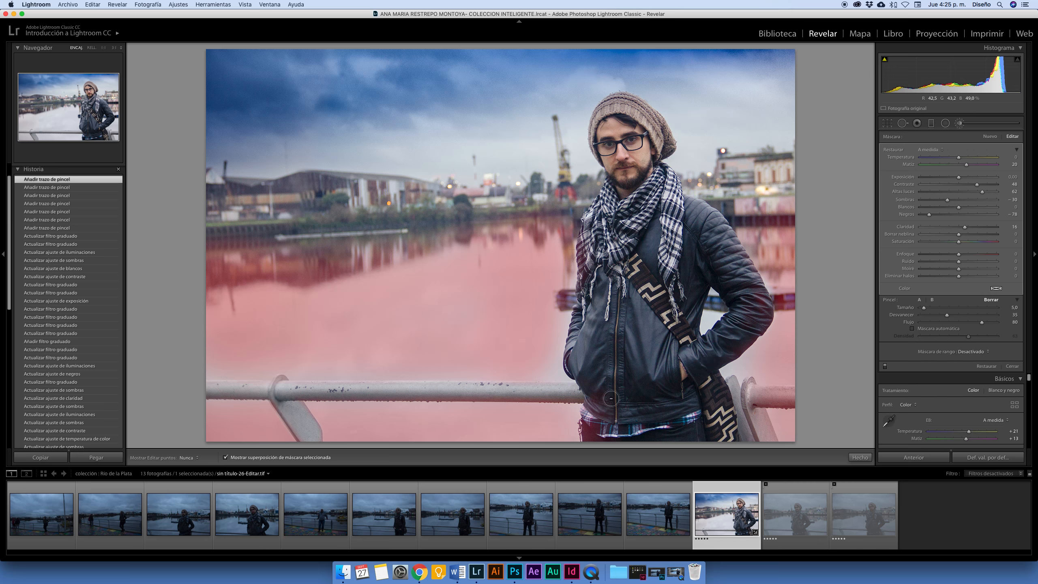
left_click_drag(588, 408, 690, 426)
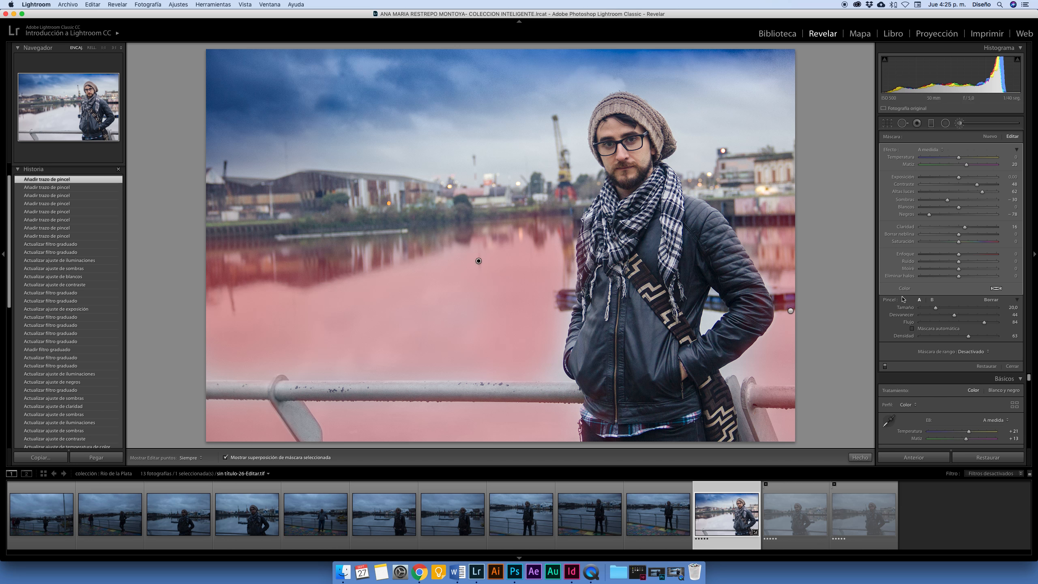
key("o")
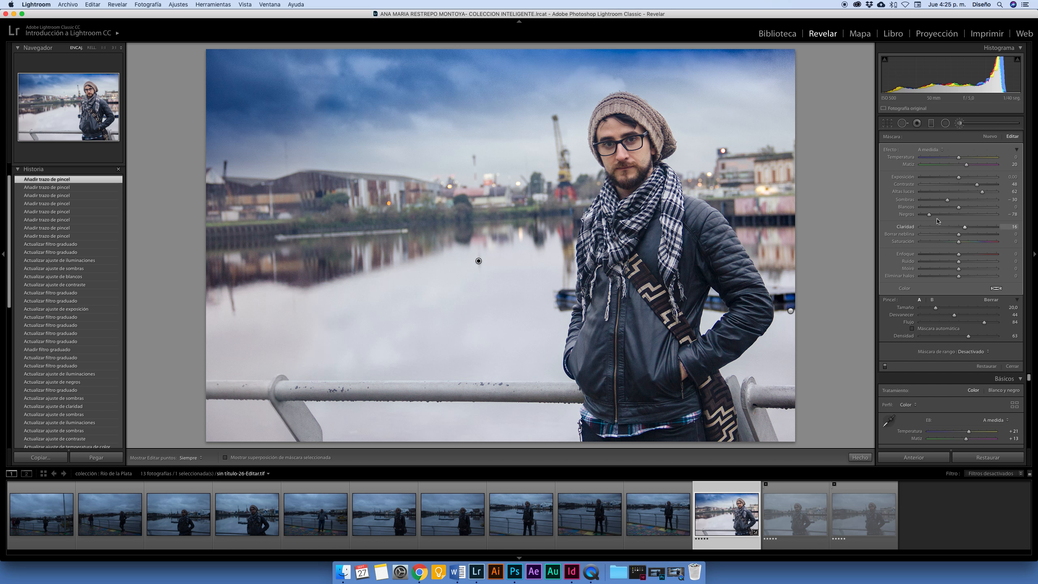
Step: Set the water adjustment's exposure to -0.98, temperature to -19, shadows to 23, blacks to -34 and highlights to 41
left_click_drag(958, 179, 940, 179)
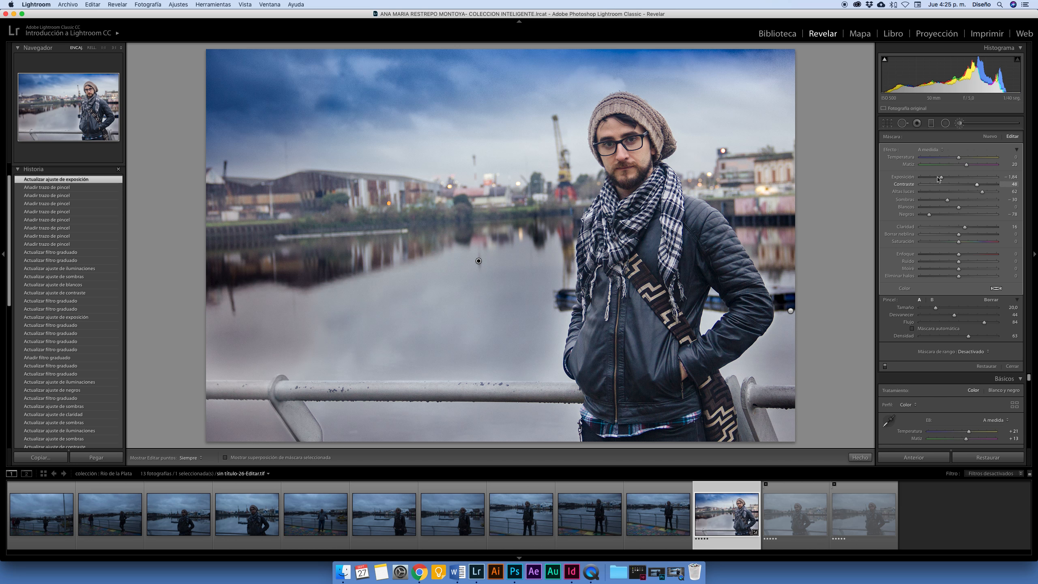
left_click_drag(941, 179, 967, 200)
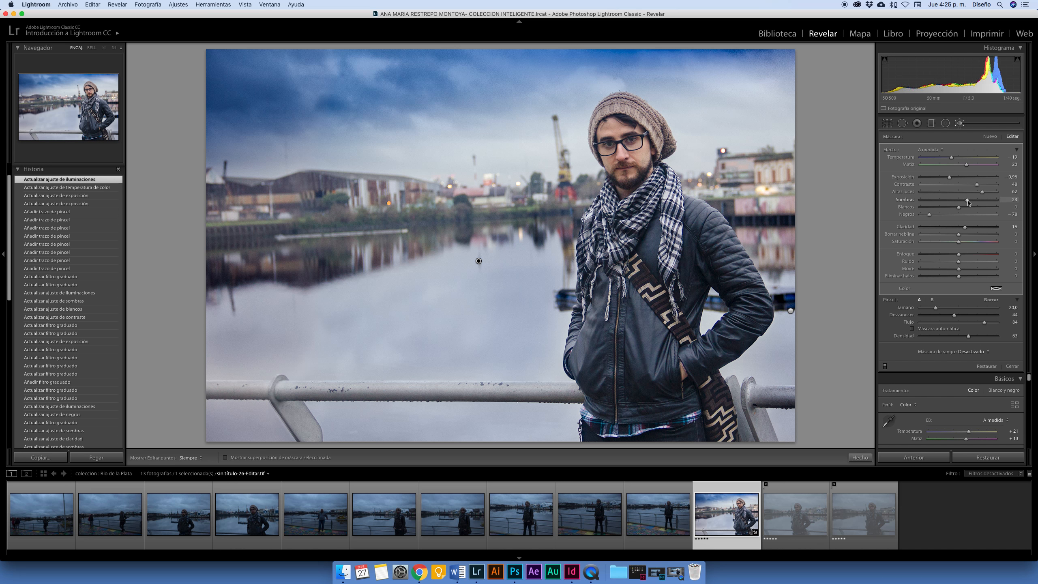
left_click(950, 214)
left_click_drag(949, 215, 945, 215)
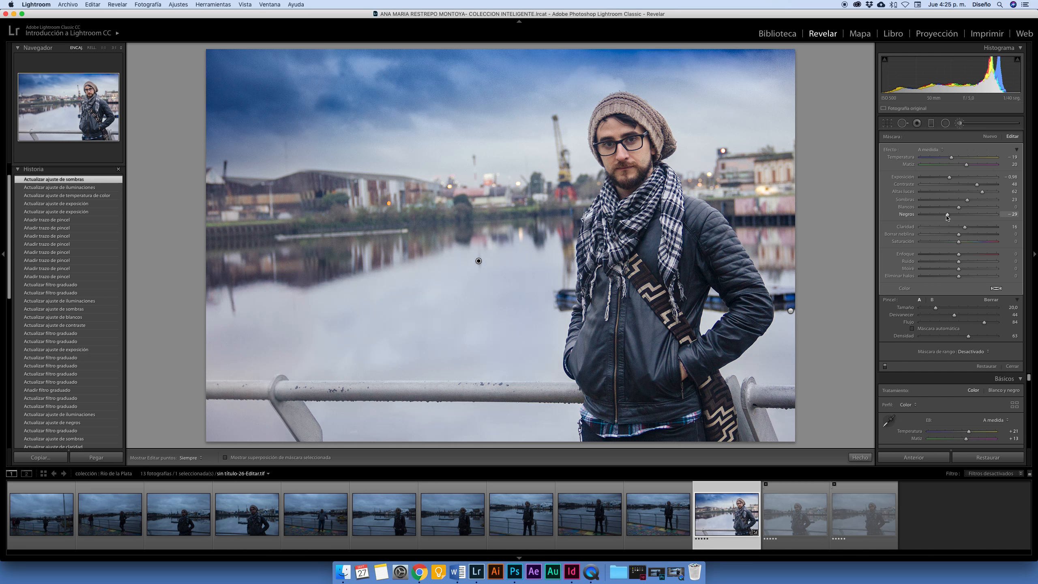
left_click(976, 194)
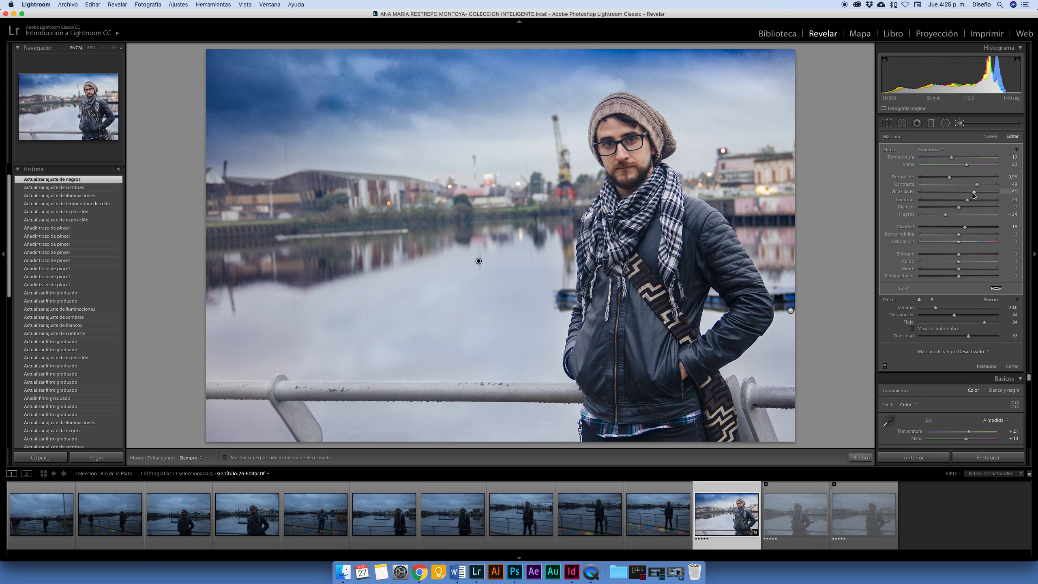
Step: Set the water adjustment's exposure to -1.05, then fine-tune its clarity
left_click(945, 178)
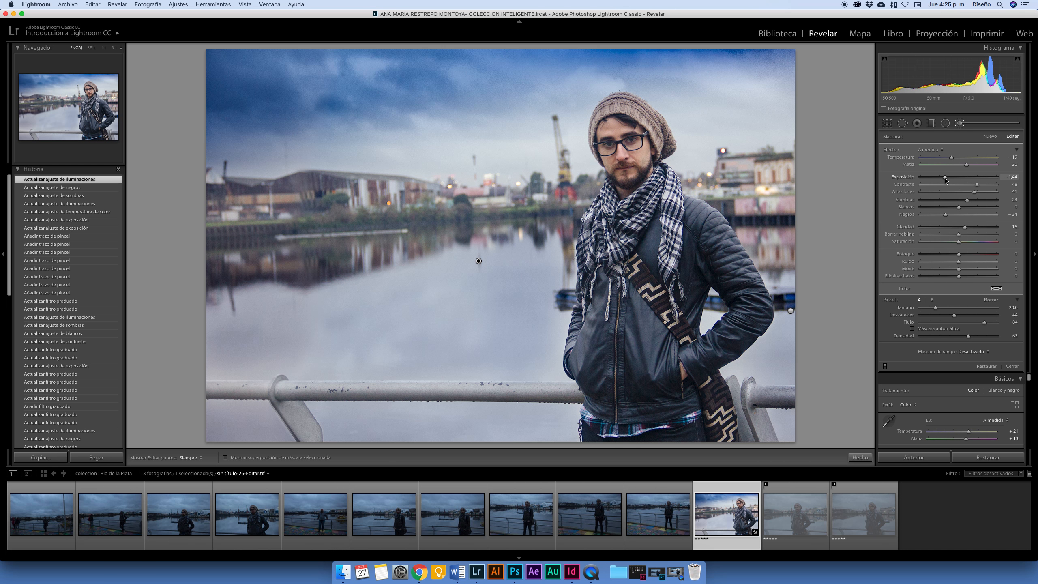
left_click_drag(943, 179, 948, 179)
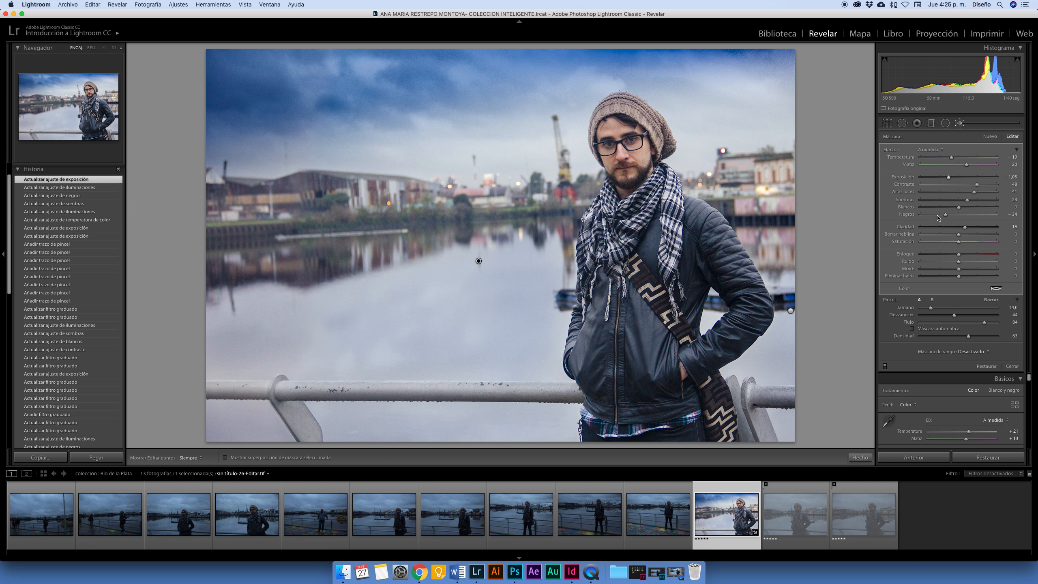
scroll(687, 279, "down", 1)
left_click_drag(965, 226, 971, 230)
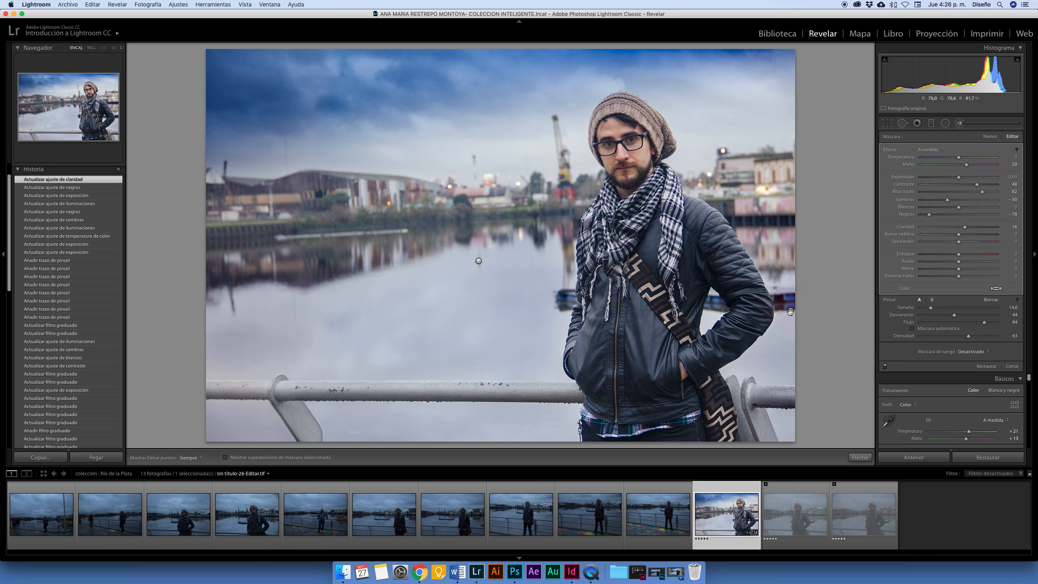
Step: Reposition the brush pin right of the man below his elbow, and set its temperature to -32, blacks to -62 and exposure to about -1.6
left_click_drag(789, 313, 785, 327)
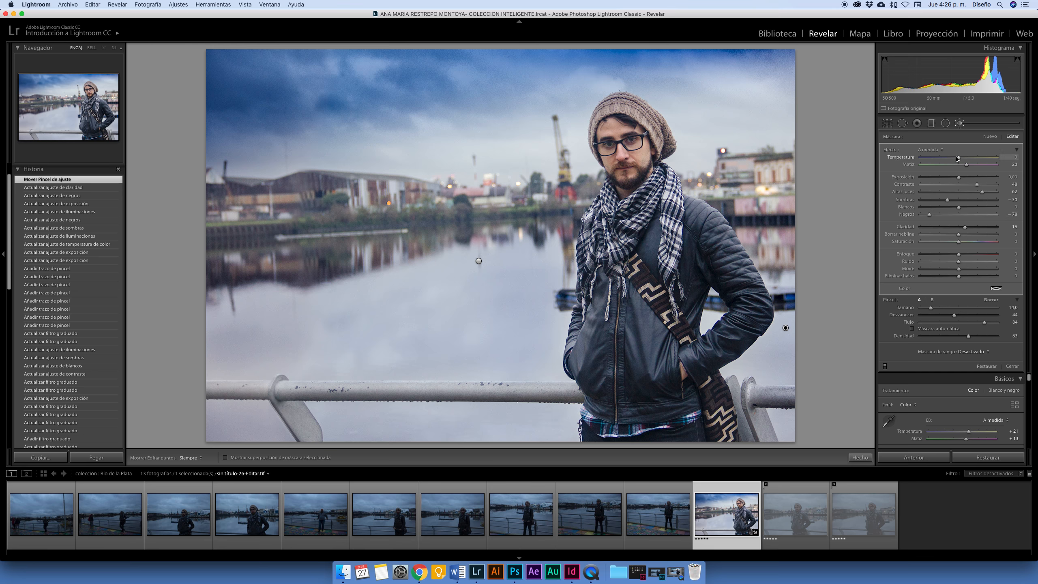
left_click_drag(956, 157, 950, 159)
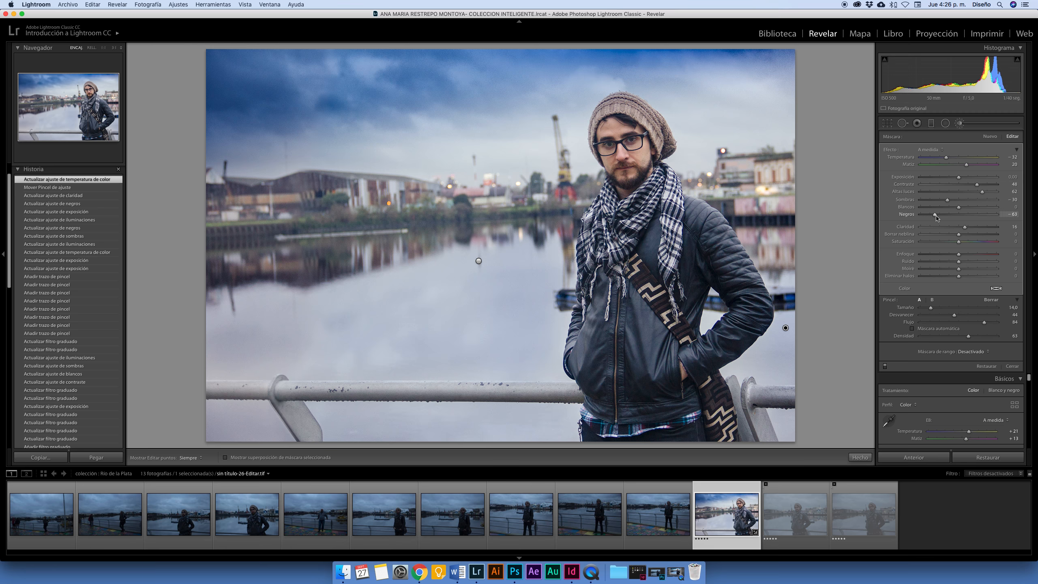
left_click_drag(958, 177, 938, 182)
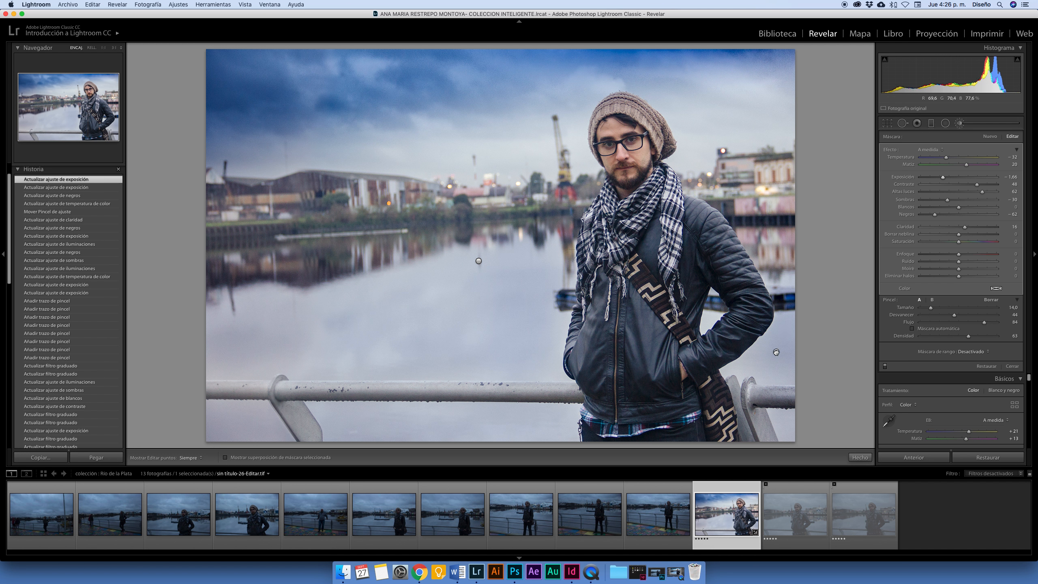
left_click_drag(776, 352, 777, 351)
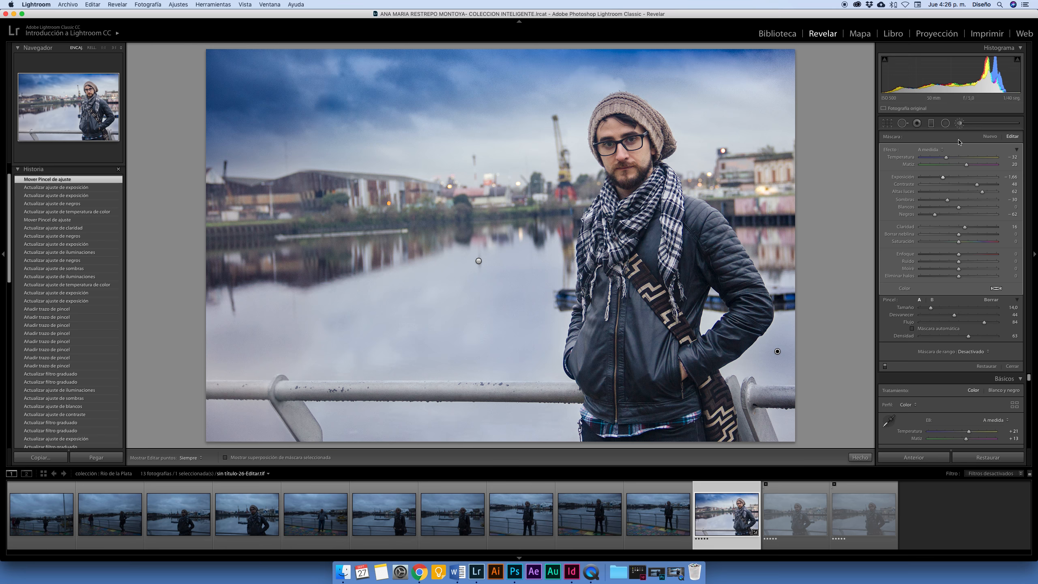
Step: Start a new brush adjustment and paint it over the sky above the buildings
left_click(960, 123)
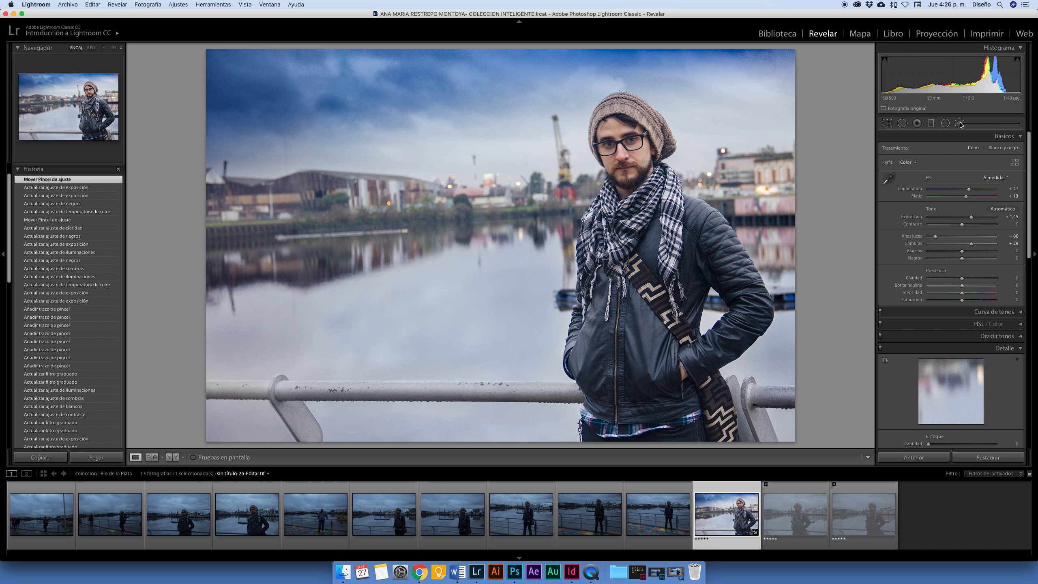
left_click(960, 123)
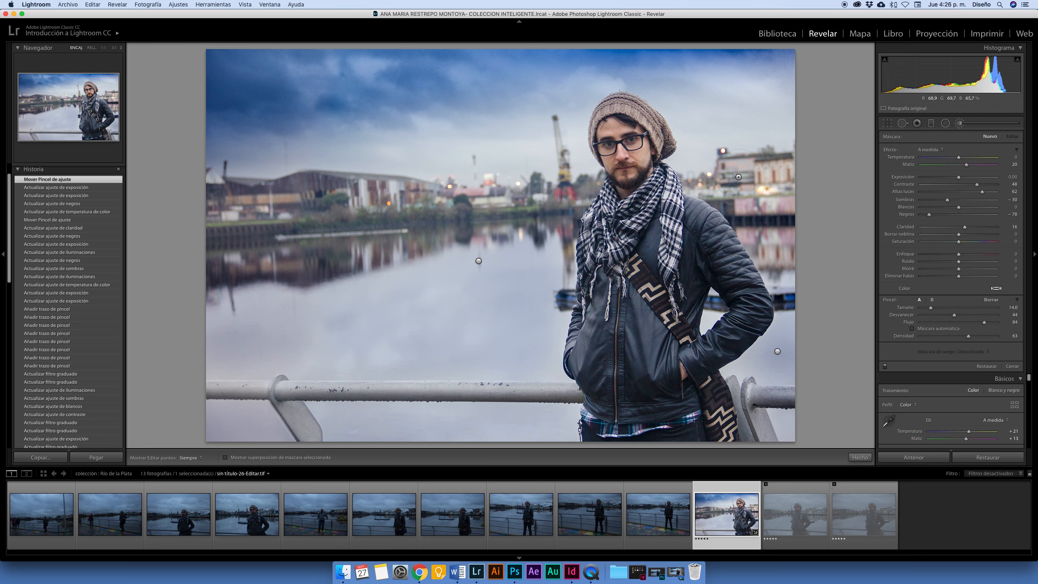
mouse_move(429, 123)
left_mouse_down()
mouse_move(445, 139)
mouse_move(437, 130)
left_mouse_up()
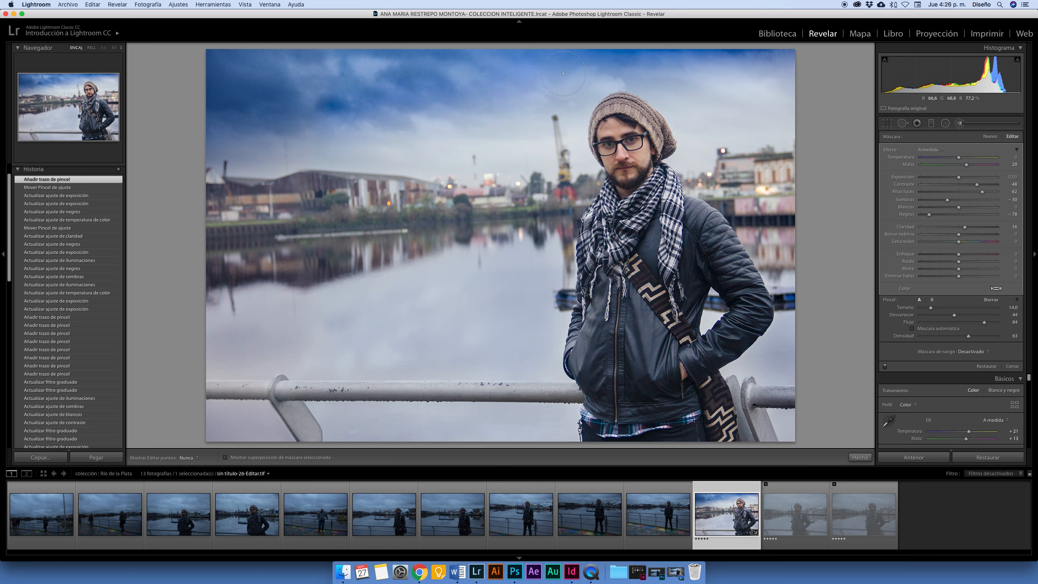
key("h")
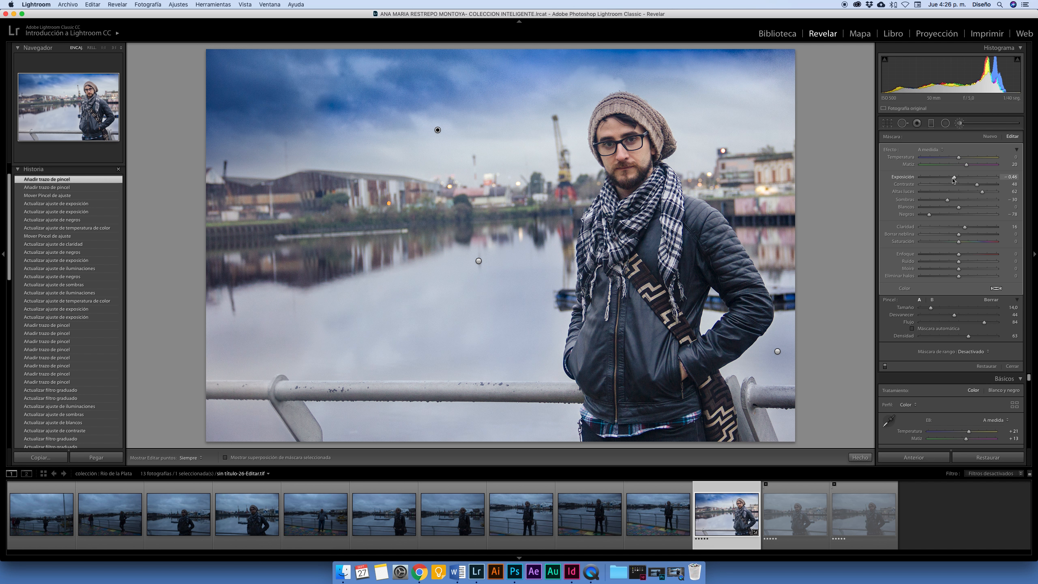
Step: Set the sky adjustment's exposure to -0.67, extend its mask right of the man's head, and set the temperature to 2
left_click_drag(953, 180, 952, 181)
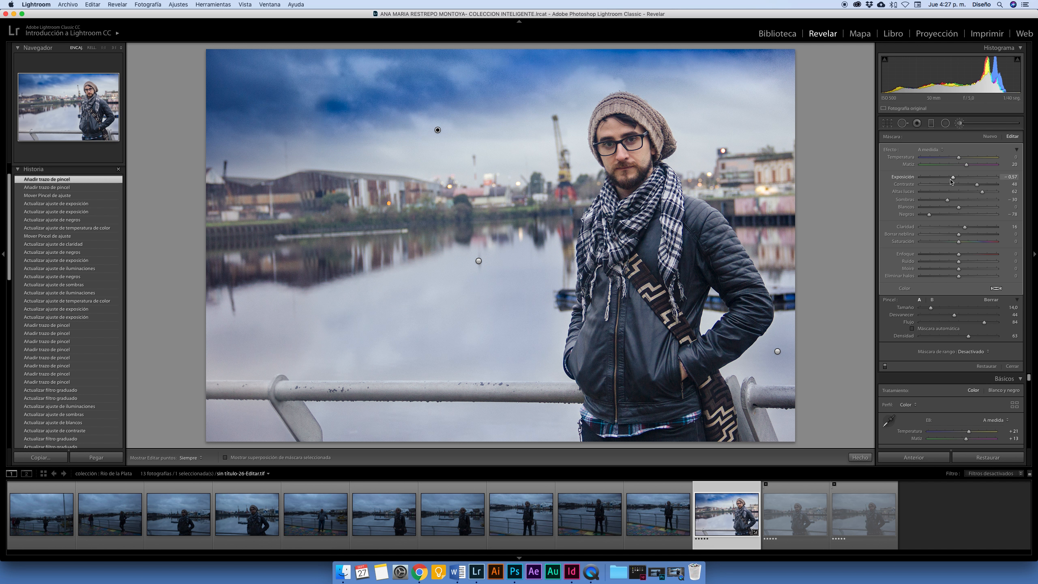
key("h")
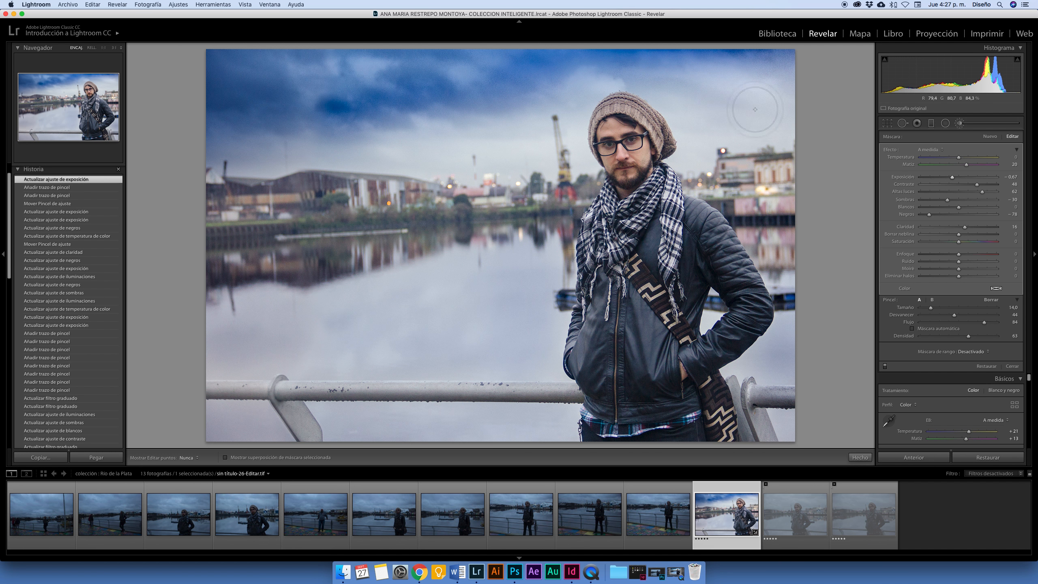
mouse_move(732, 95)
left_mouse_down()
mouse_move(768, 130)
mouse_move(750, 103)
left_mouse_up()
key("h")
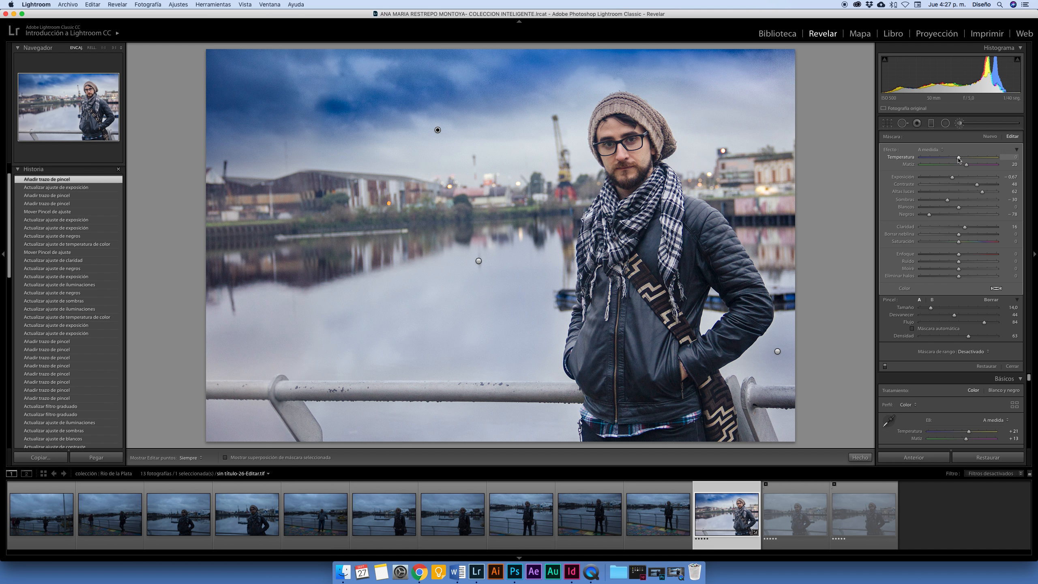
left_click_drag(945, 161, 951, 160)
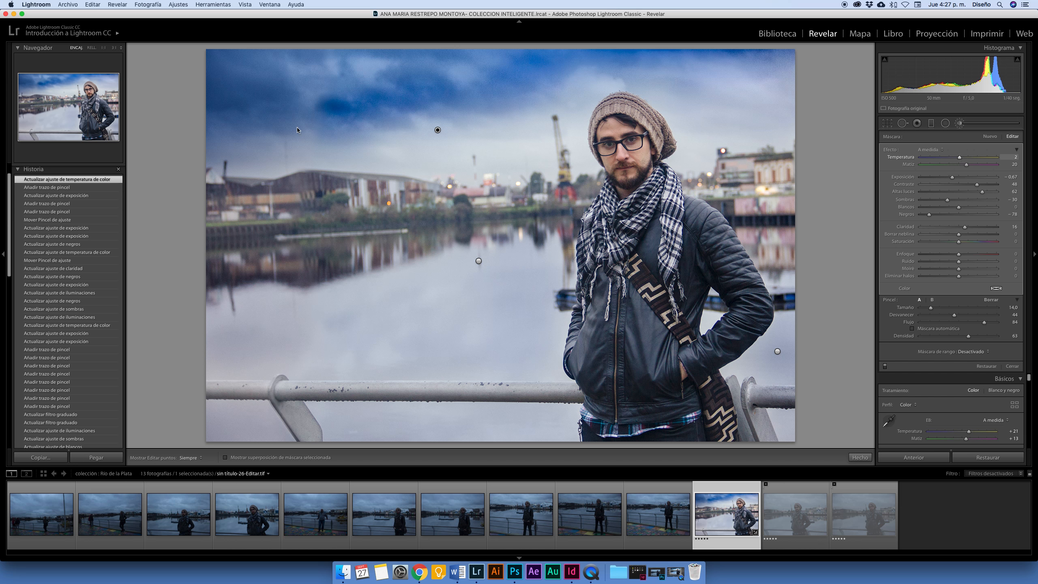
Step: Undo the trial stroke over the photo's left sky, set the brush density to 48, and paint both outer sides of the sky
mouse_move(286, 111)
left_mouse_down()
mouse_move(240, 129)
mouse_move(301, 130)
mouse_move(205, 155)
mouse_move(242, 140)
left_mouse_up()
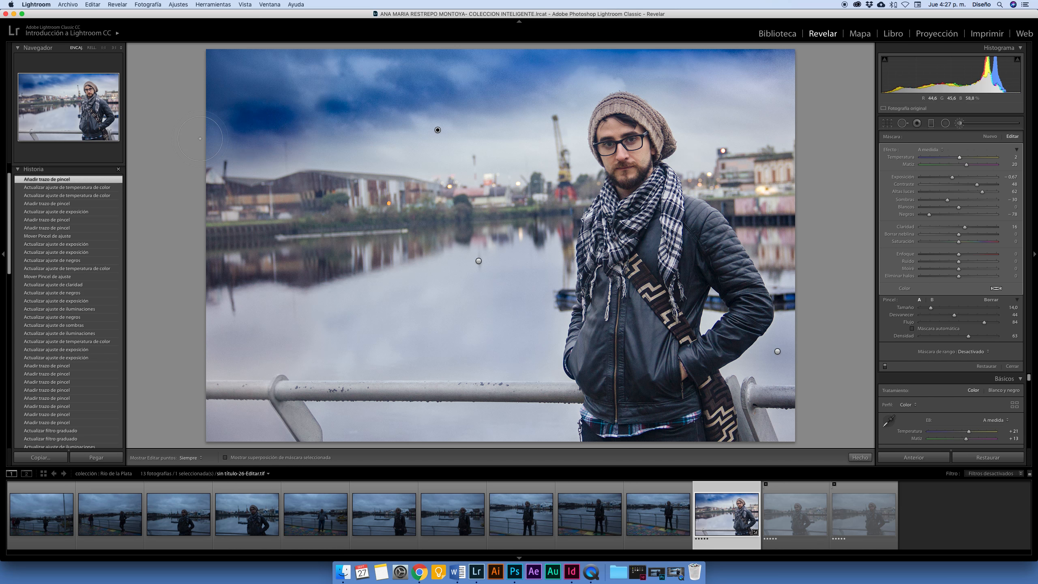
key("super+z")
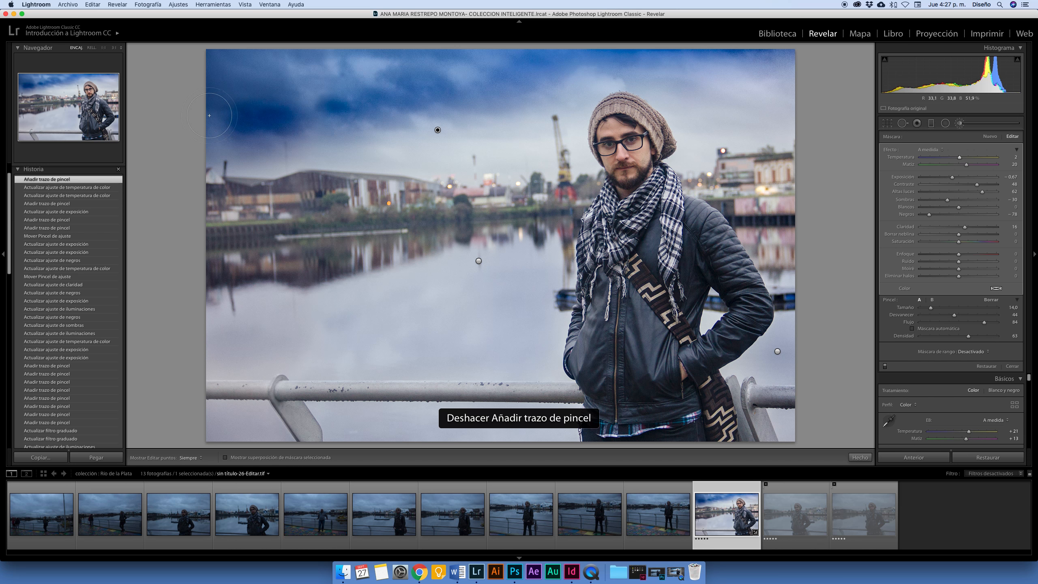
left_click_drag(968, 336, 956, 338)
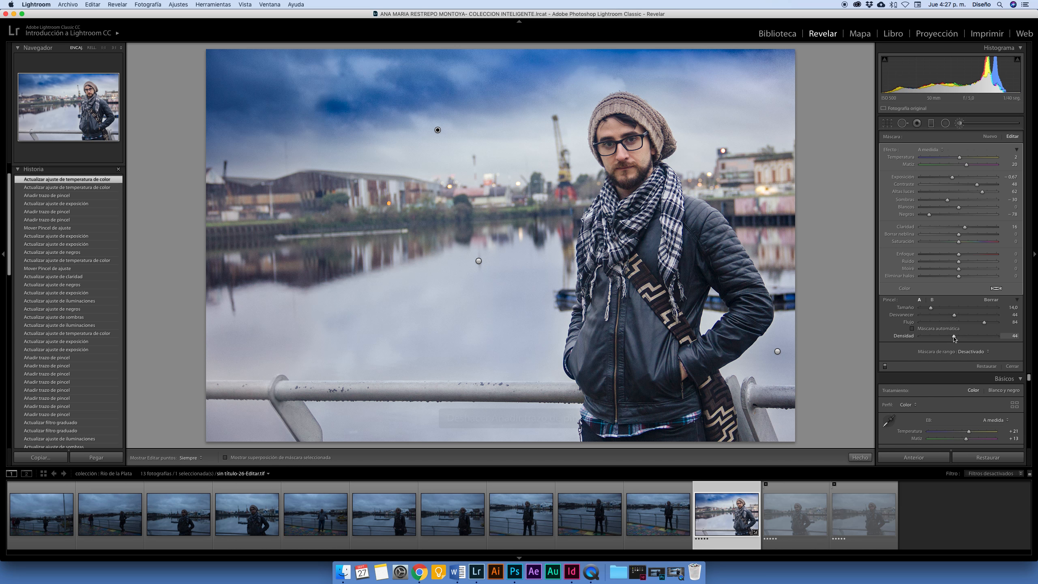
mouse_move(238, 110)
left_mouse_down()
mouse_move(224, 136)
mouse_move(229, 110)
mouse_move(297, 109)
left_mouse_up()
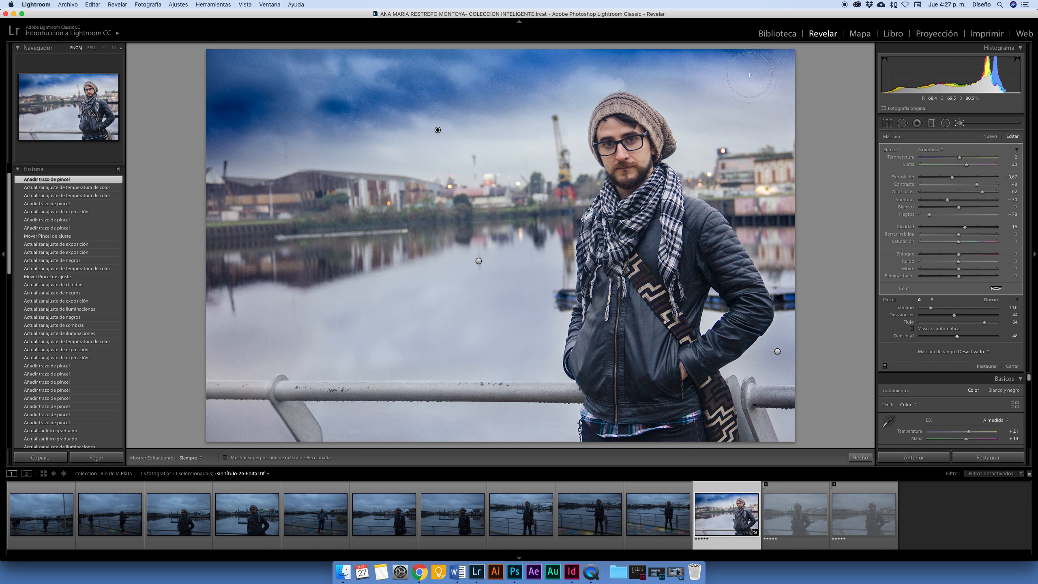
mouse_move(751, 74)
left_mouse_down()
mouse_move(772, 99)
mouse_move(813, 103)
mouse_move(779, 84)
mouse_move(785, 131)
left_mouse_up()
Step: Extend the same brush adjustment along the photo's lower edge, the far shoreline and its reflections, and the water below the railing
left_click_drag(795, 436, 792, 446)
left_click_drag(421, 447, 281, 445)
mouse_move(482, 235)
left_mouse_down()
mouse_move(542, 247)
mouse_move(458, 254)
mouse_move(480, 239)
mouse_move(437, 231)
mouse_move(227, 245)
mouse_move(572, 223)
left_mouse_up()
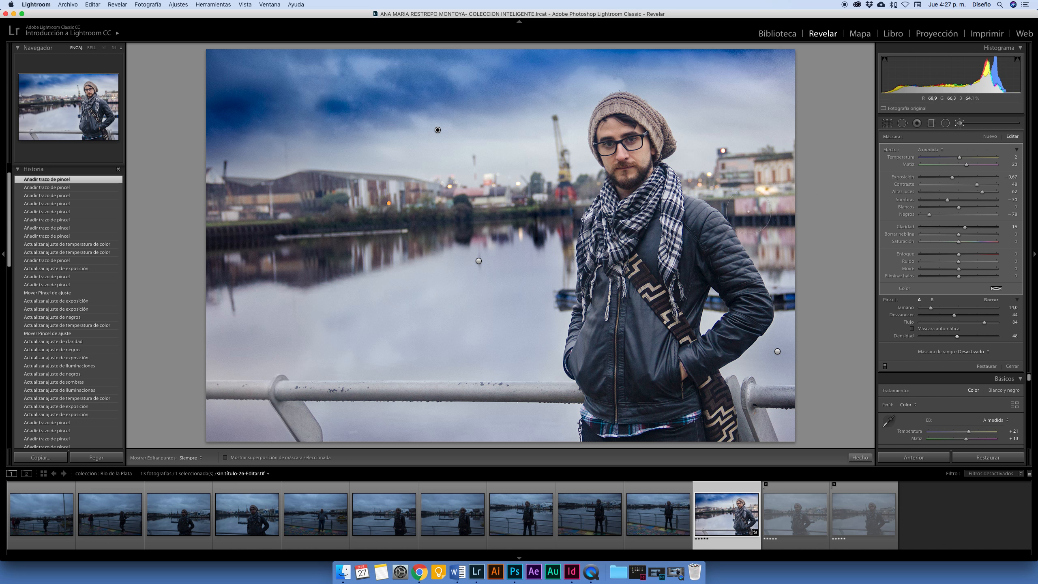
mouse_move(775, 216)
left_mouse_down()
mouse_move(752, 216)
mouse_move(735, 201)
mouse_move(758, 181)
mouse_move(812, 187)
left_mouse_up()
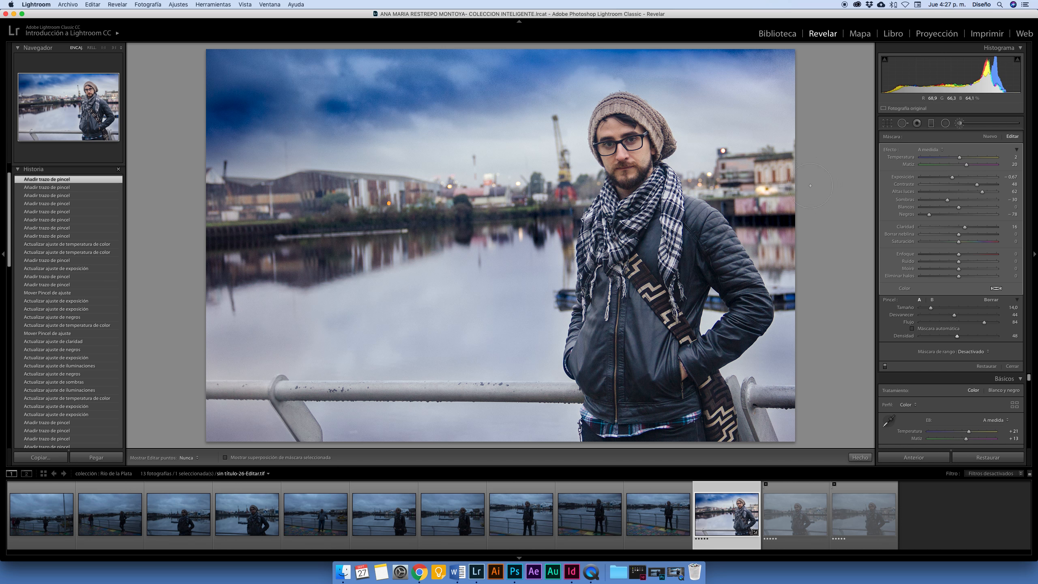
left_click_drag(395, 203, 183, 222)
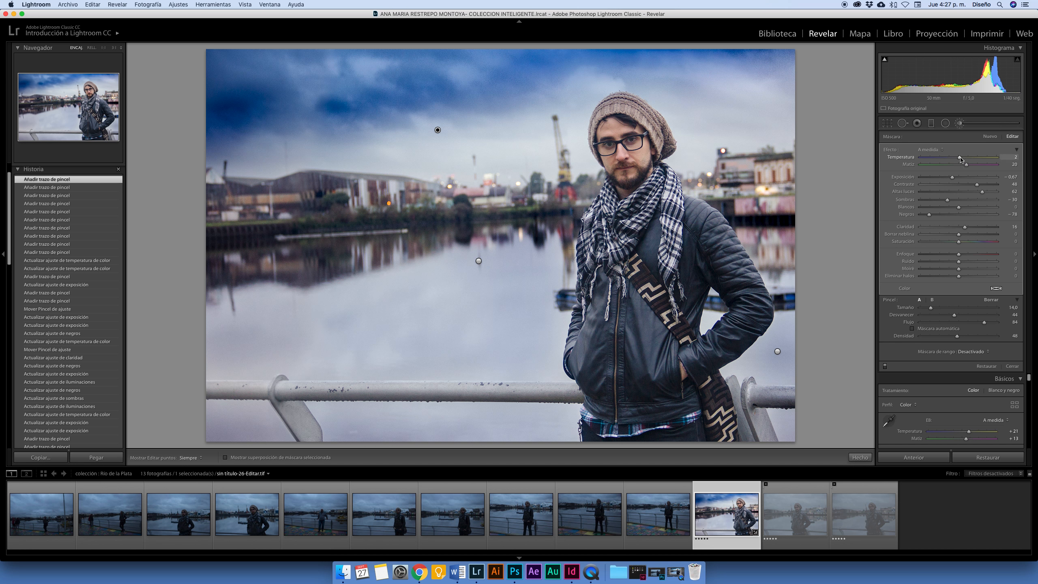
left_click_drag(1030, 160, 1030, 159)
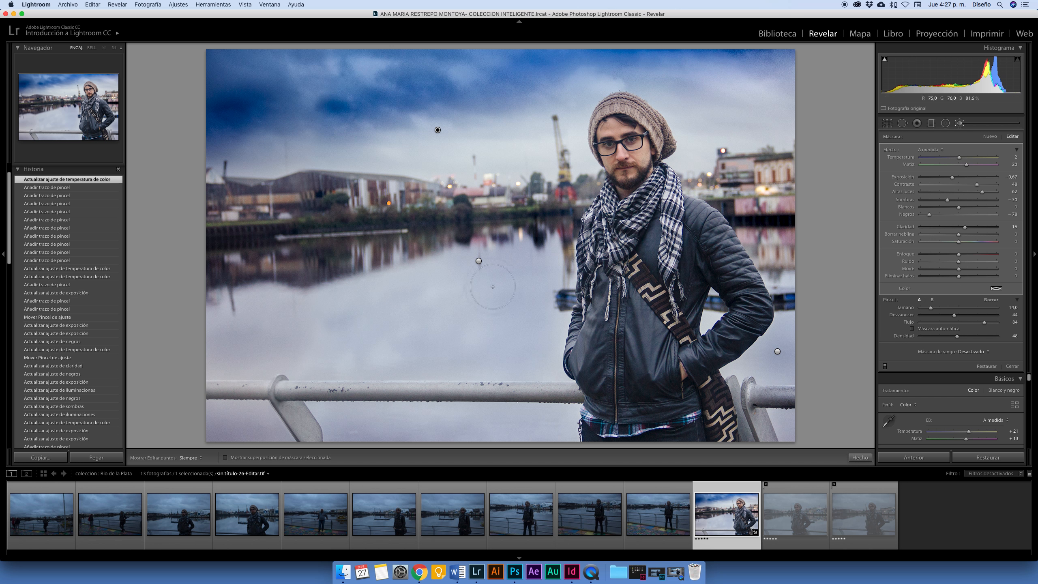
left_click_drag(383, 417, 525, 436)
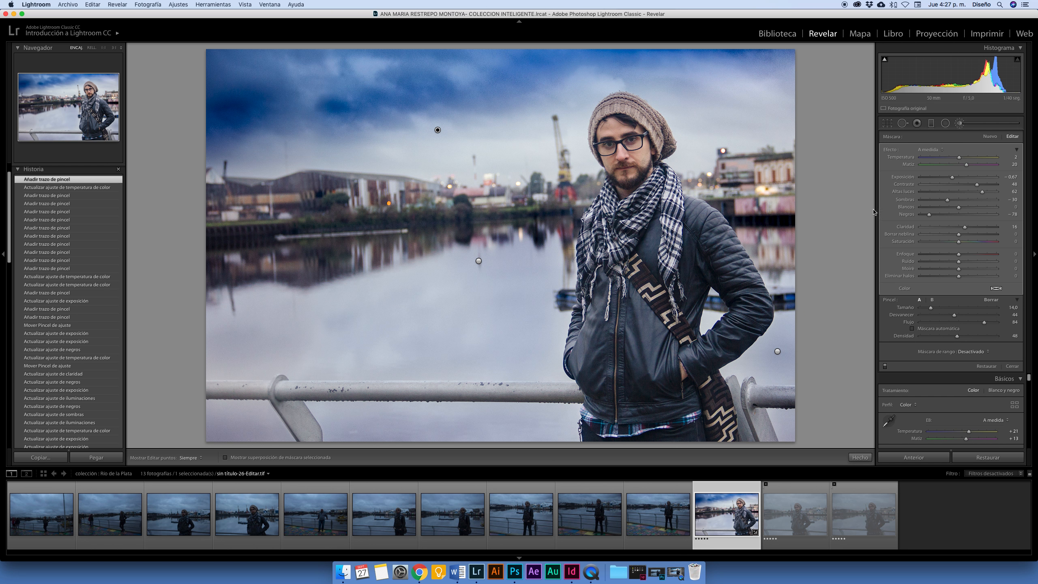
Step: Start a new brush adjustment with shadows at -44, blacks at -74 and exposure at -0.15
left_click(960, 123)
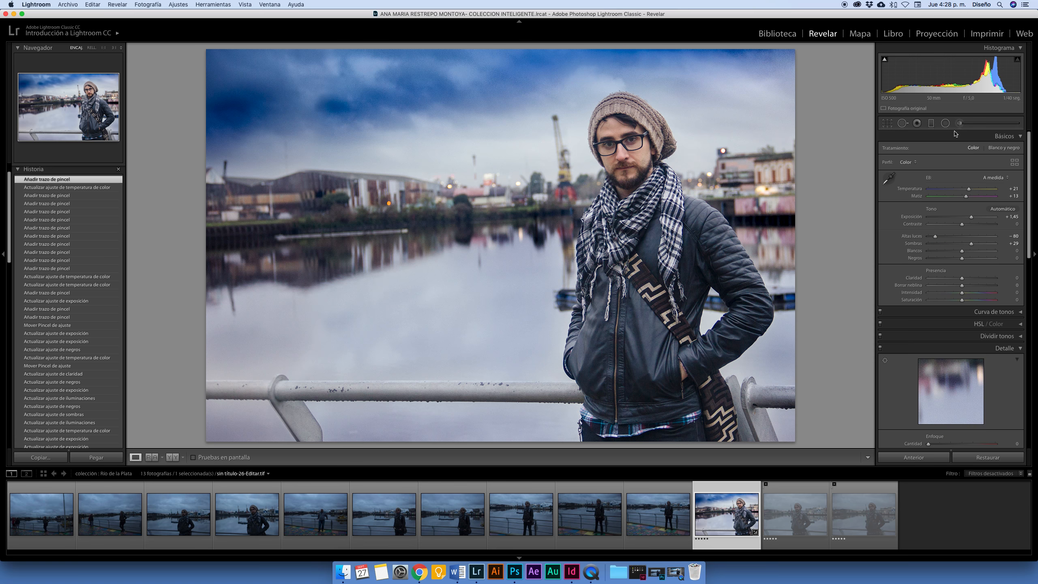
left_click(960, 124)
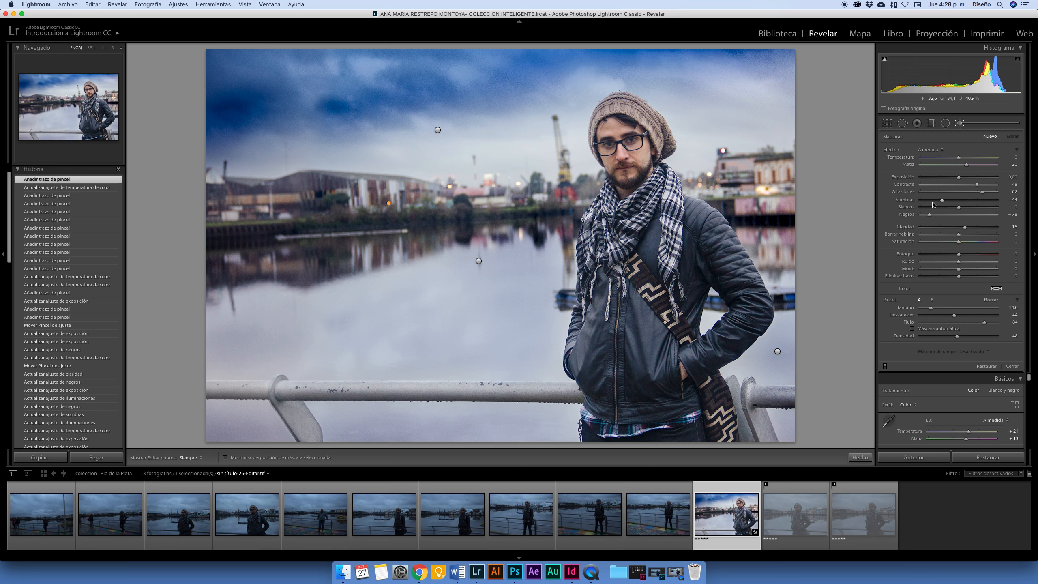
left_click_drag(943, 216, 930, 216)
left_click_drag(958, 177, 956, 180)
key("h")
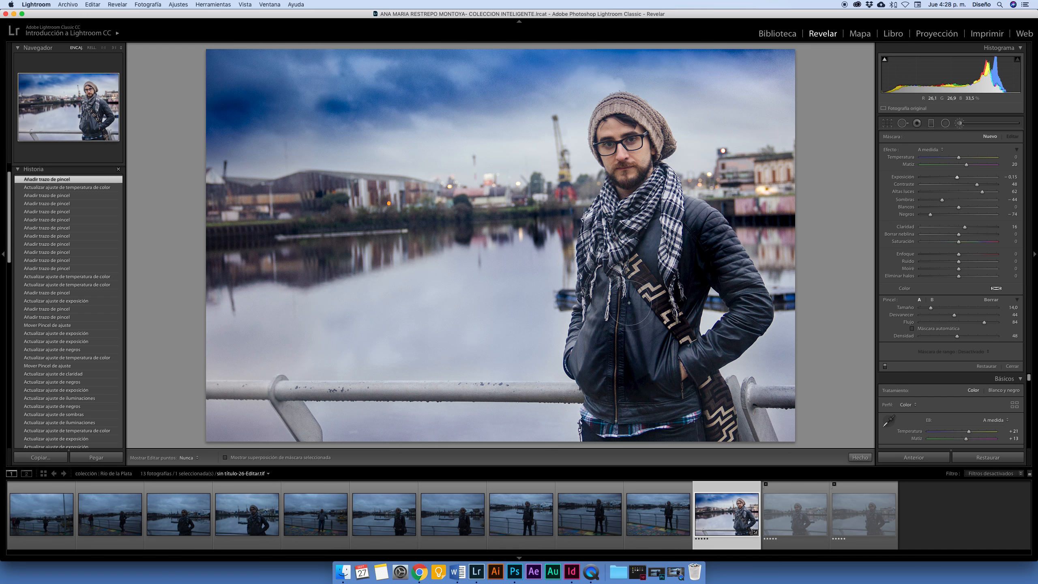
Step: Undo the trial strokes on the jacket, then paint the mask over the whole jacket with the mask overlay shown
key("super+z")
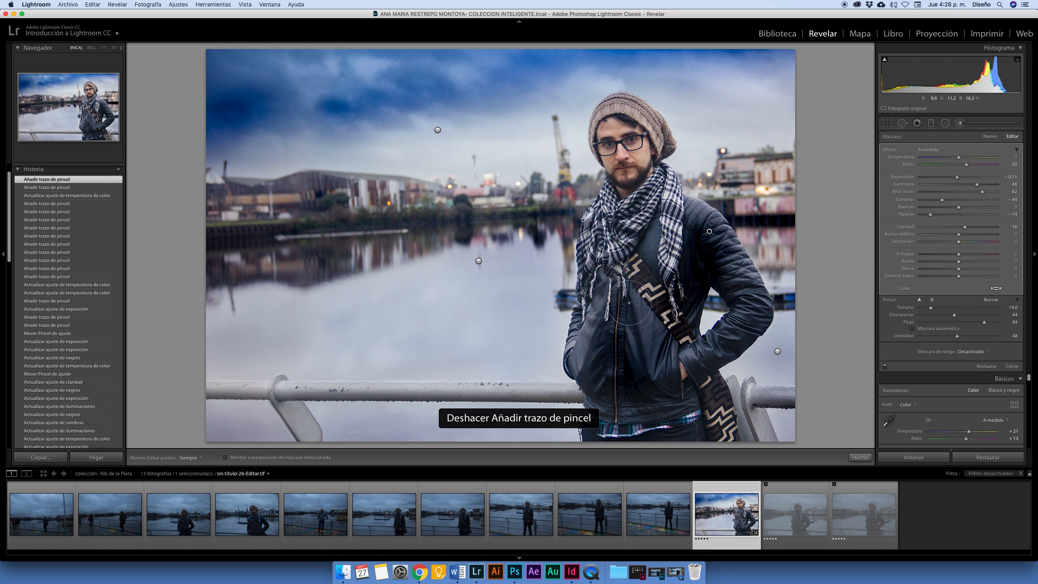
key("super+z")
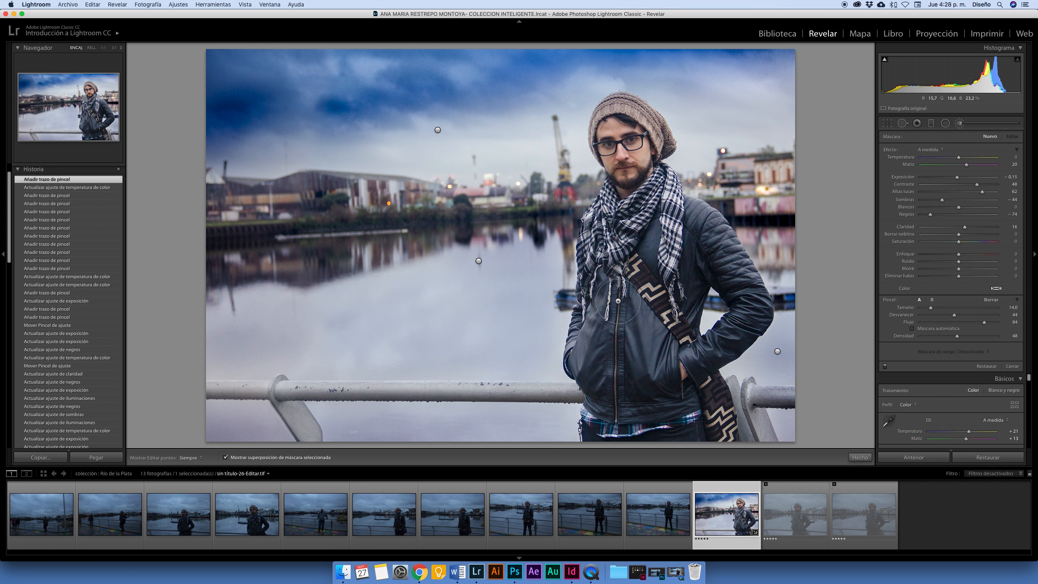
key("h")
mouse_move(609, 289)
left_mouse_down()
mouse_move(608, 345)
mouse_move(595, 366)
mouse_move(606, 337)
mouse_move(625, 393)
mouse_move(670, 405)
mouse_move(649, 351)
mouse_move(683, 216)
mouse_move(751, 307)
mouse_move(663, 386)
mouse_move(664, 412)
mouse_move(689, 439)
mouse_move(603, 452)
mouse_move(598, 421)
left_mouse_up()
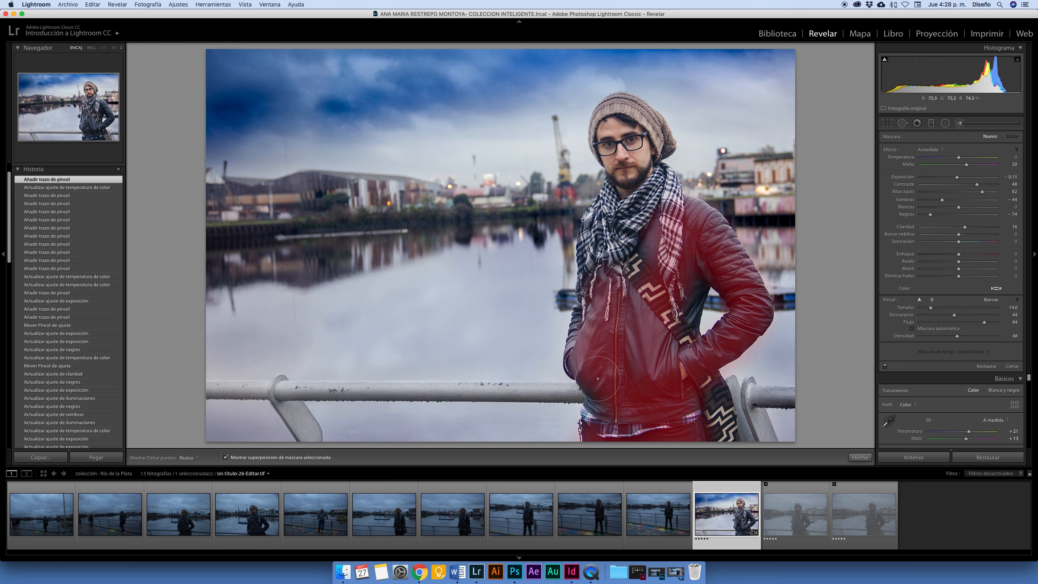
left_click_drag(604, 323, 605, 323)
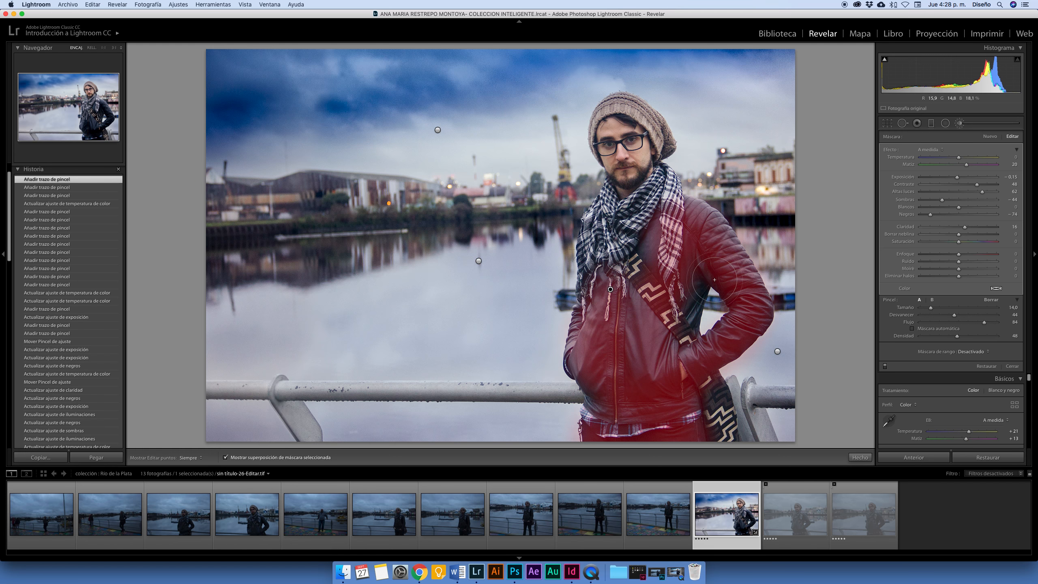
Step: Erase the jacket mask from the gap between the arm and torso and from the plaid shirt hem
mouse_move(716, 305)
left_mouse_down()
mouse_move(696, 295)
mouse_move(689, 323)
mouse_move(714, 295)
mouse_move(705, 322)
left_mouse_up()
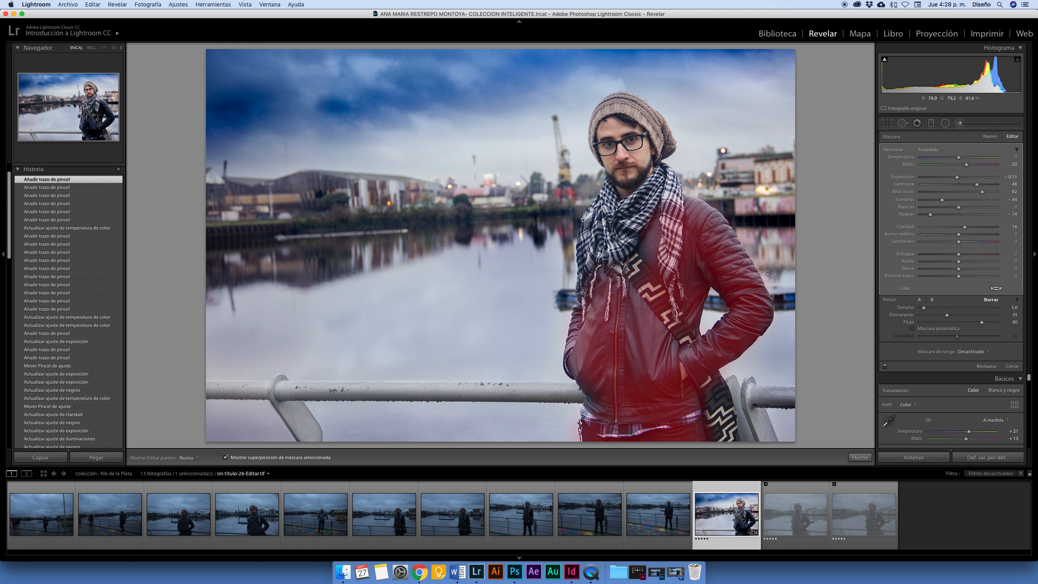
key("h")
mouse_move(689, 413)
left_mouse_down()
mouse_move(589, 442)
mouse_move(582, 415)
left_mouse_up()
key("h")
left_click_drag(719, 420, 608, 414)
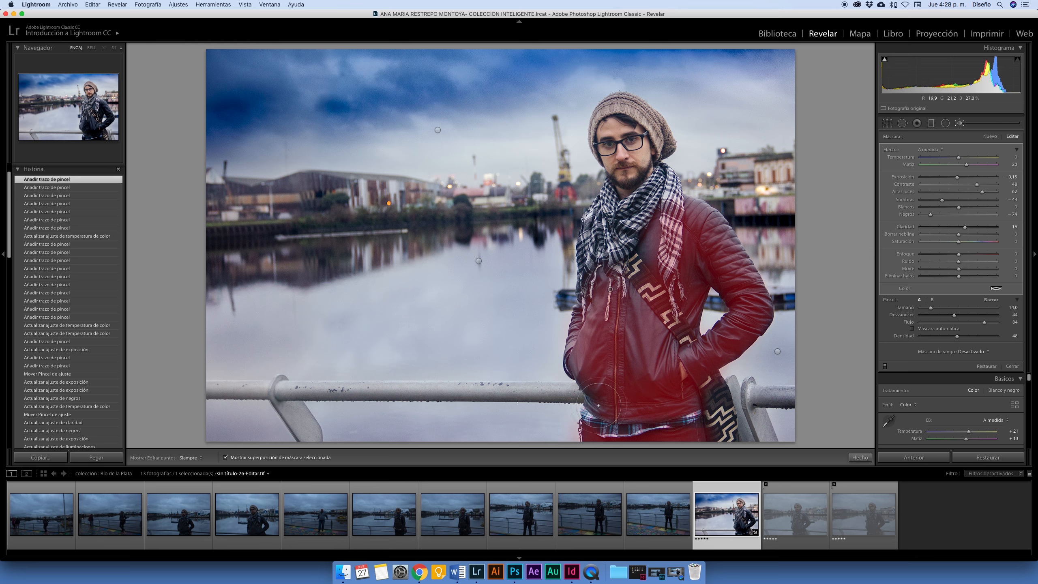
Step: Refine the jacket mask with smaller erase and paint strokes along the zipper, the sleeve edge by the railing and the bag strap
scroll(608, 398, "down", 2)
scroll(607, 398, "up", 5)
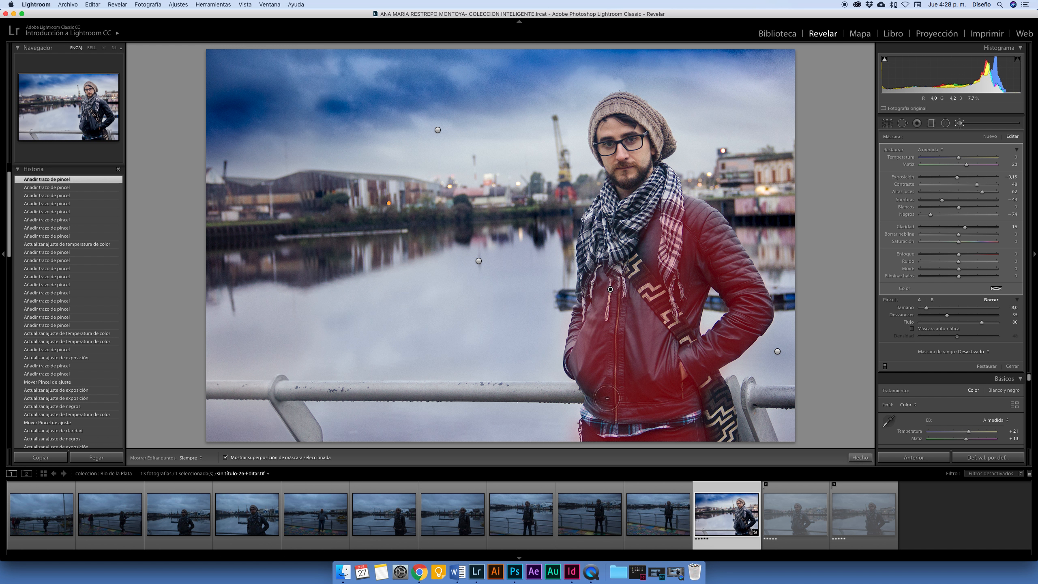
scroll(607, 398, "down", 2)
scroll(604, 397, "up", 2)
scroll(625, 355, "down", 6)
scroll(625, 356, "up", 4)
scroll(625, 355, "down", 4)
key("alt")
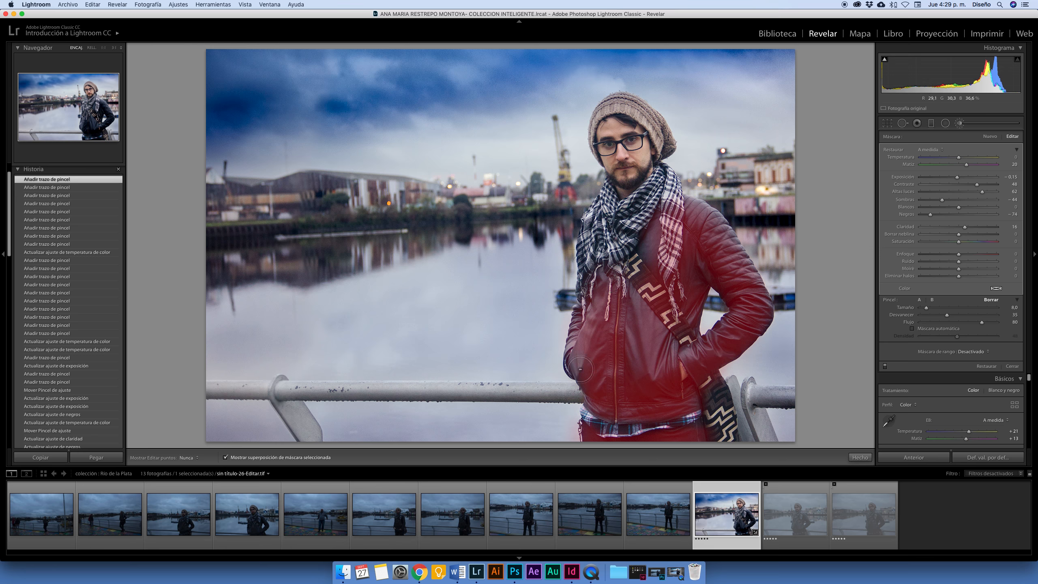
left_click_drag(581, 362, 587, 377)
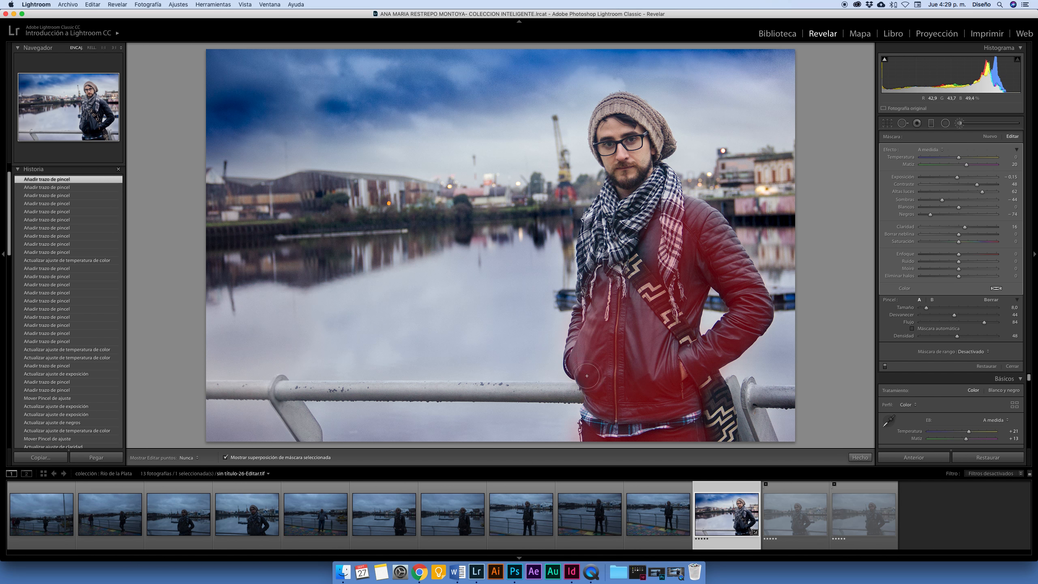
left_click_drag(640, 258, 646, 273)
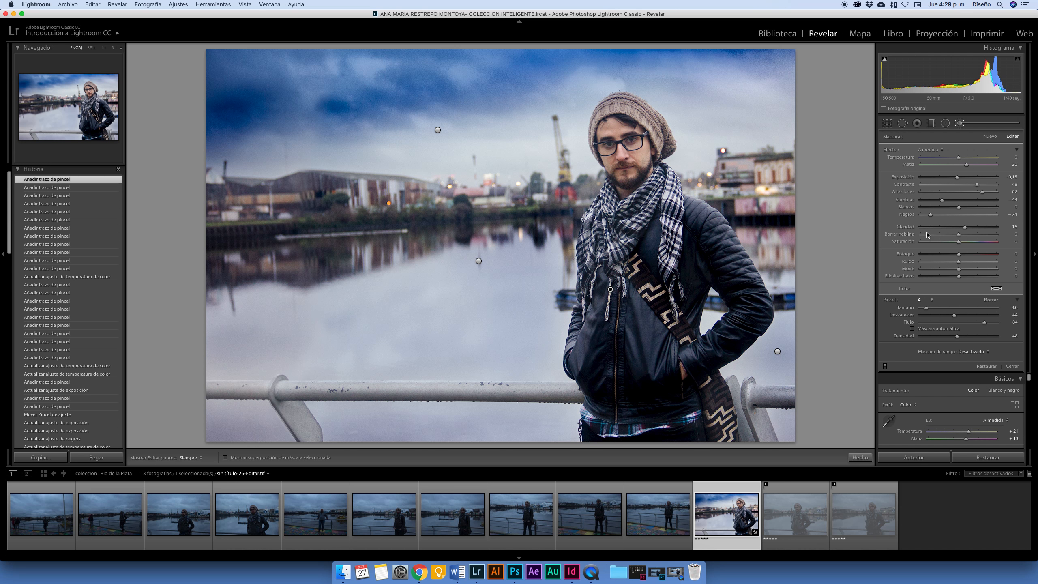
Step: Set the jacket adjustment's contrast to 56, highlights to 73, shadows to 38, whites to 33, blacks to -73 and clarity to 20
left_click_drag(959, 215, 960, 215)
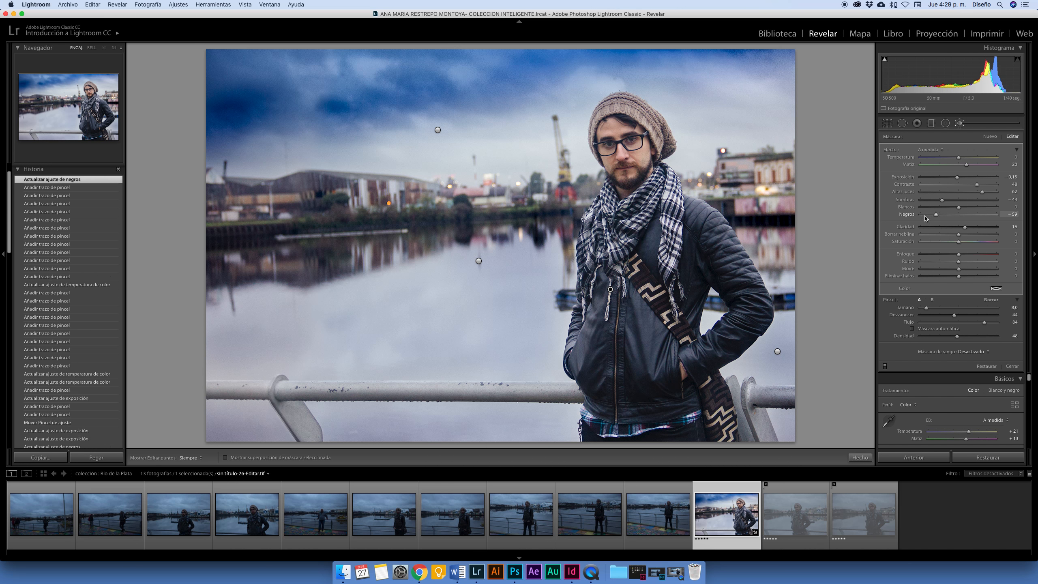
left_click_drag(926, 217, 928, 218)
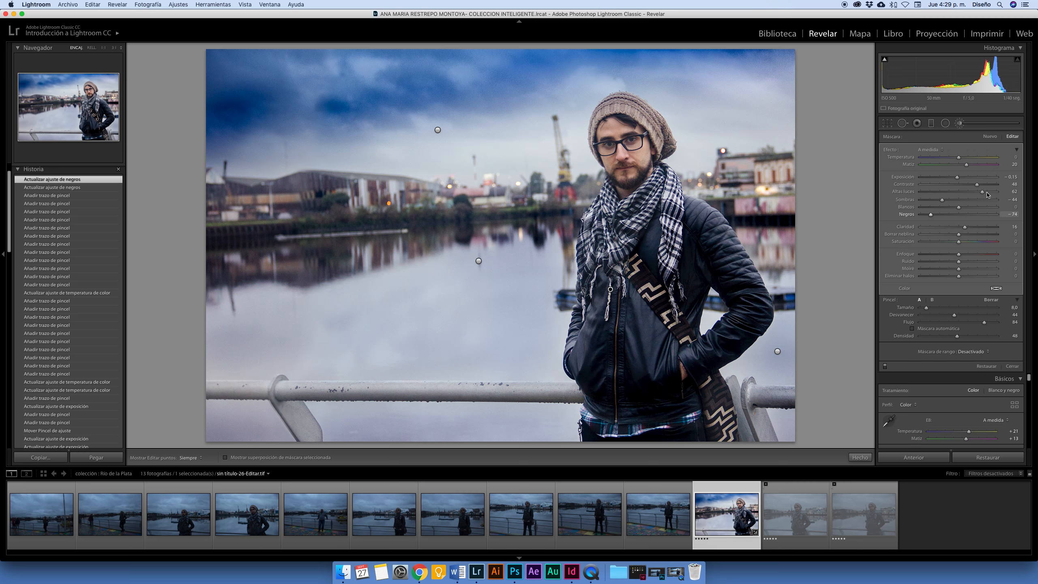
left_click_drag(976, 186, 942, 186)
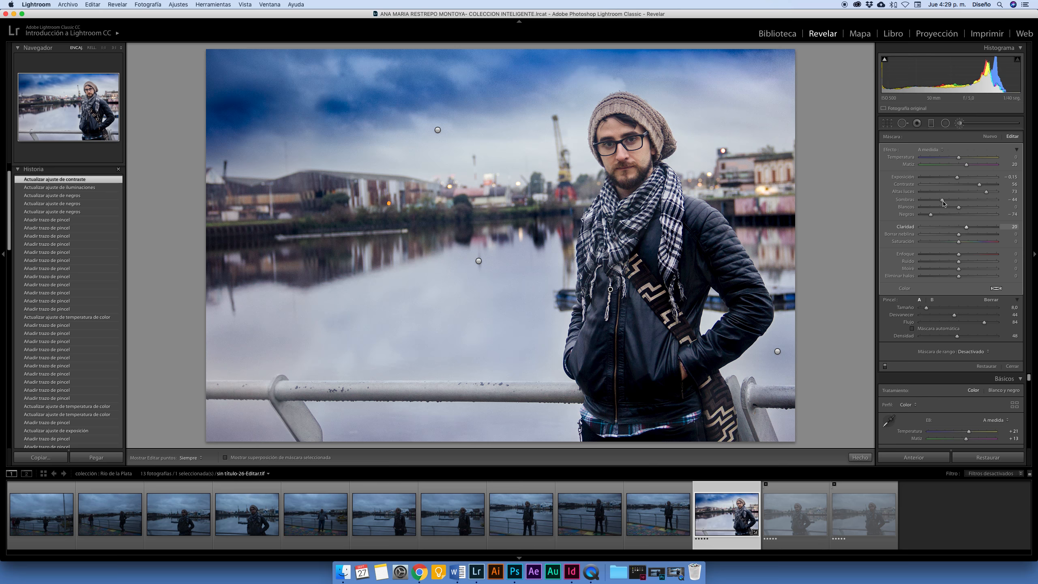
left_click(974, 199)
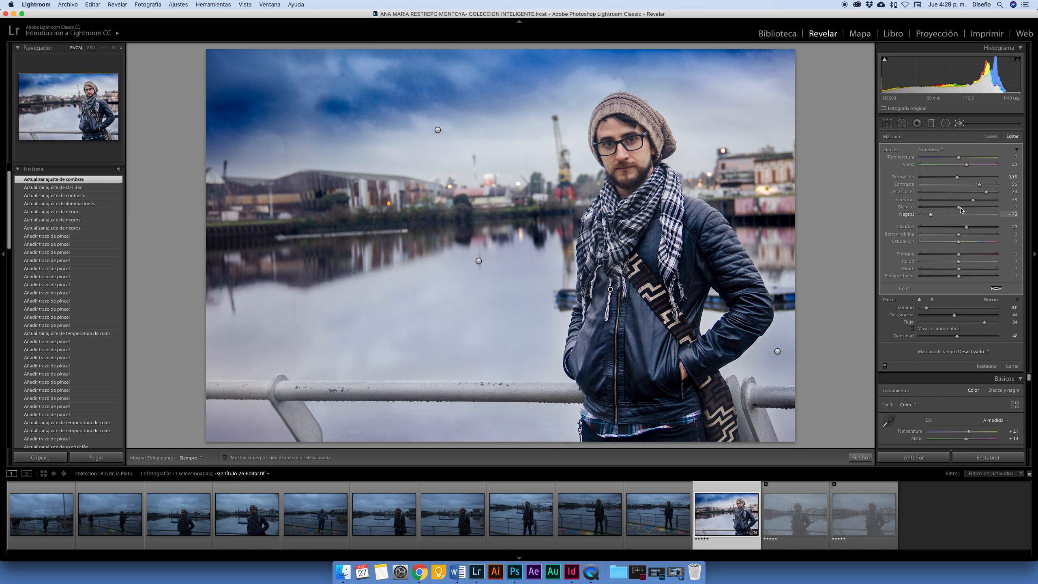
left_click_drag(961, 208, 947, 209)
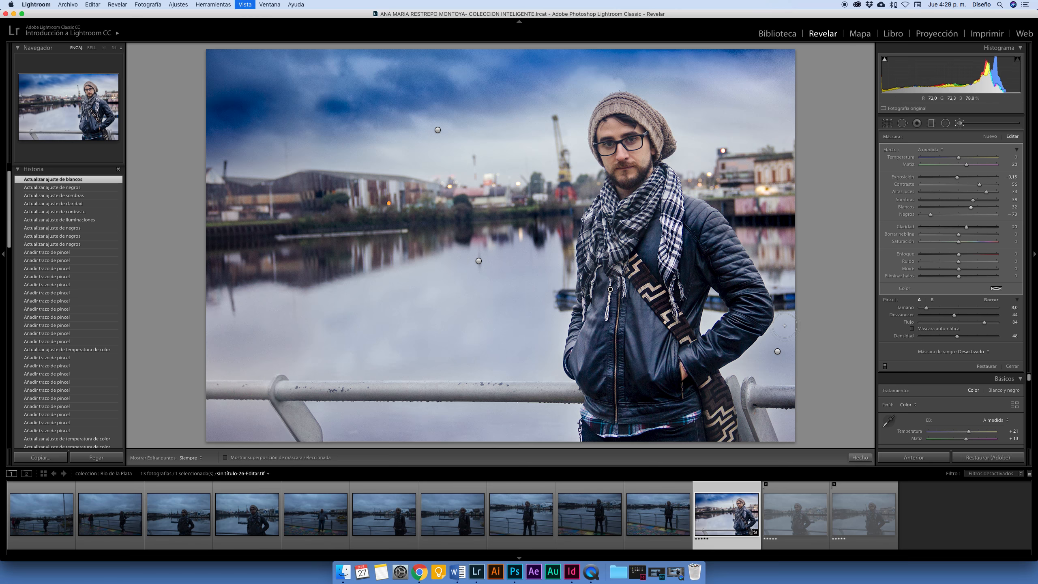
Step: Compare the edited portrait with its original version
key("backslash")
key("backslash")
key("backslash")
key("backslash")
Step: Check the sky brush's mask overlay and set that adjustment's temperature to 19 and exposure to -0.41
left_click(437, 131)
key("o")
key("o")
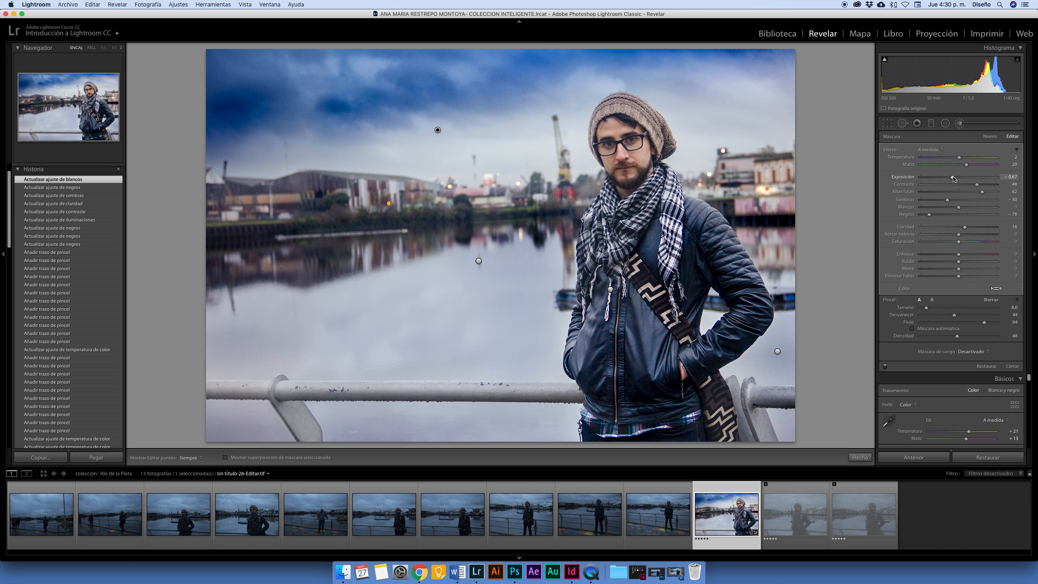
left_click(962, 158)
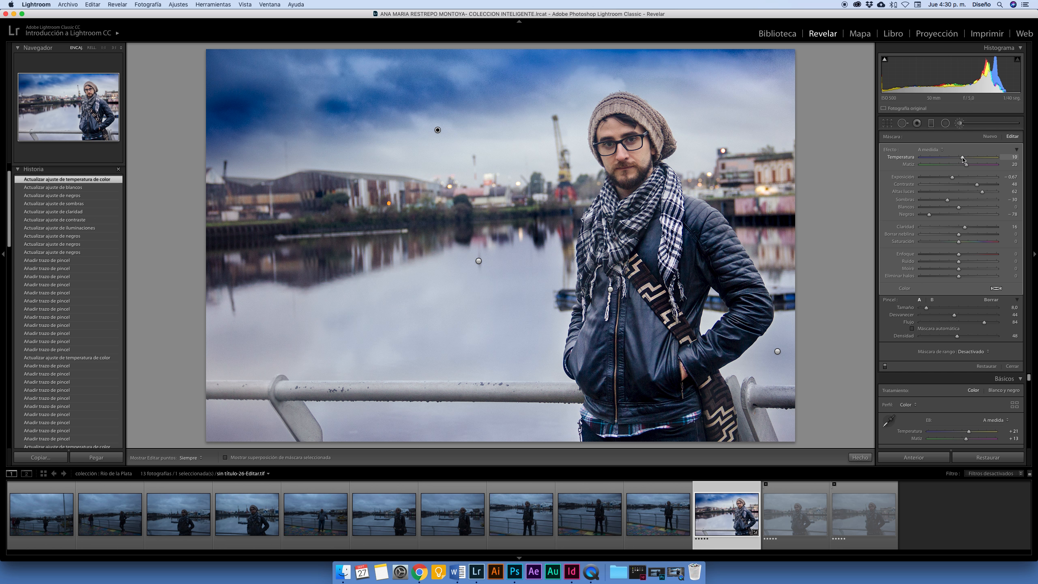
left_click_drag(971, 158, 971, 158)
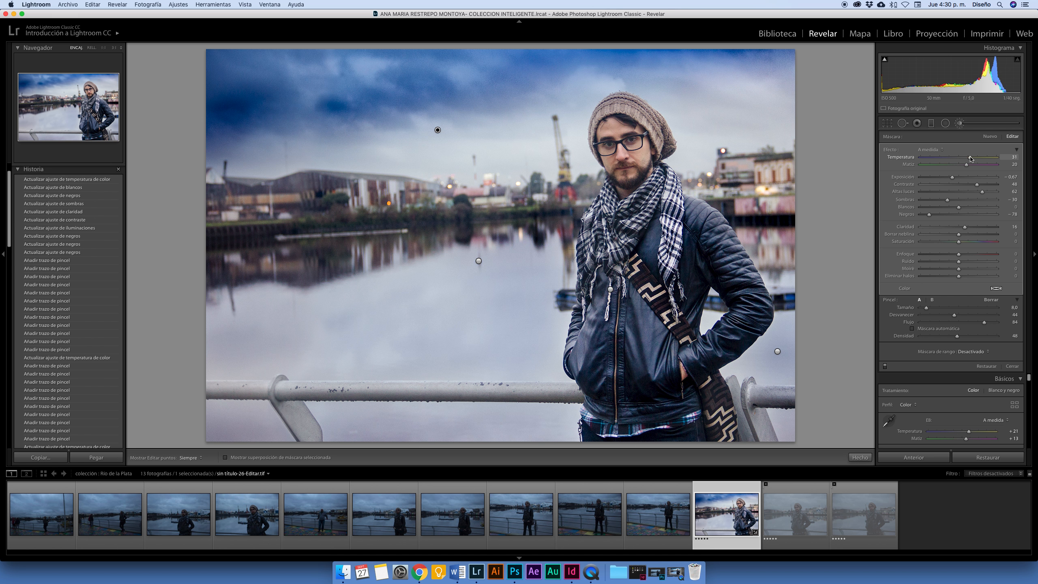
left_click_drag(970, 158, 956, 180)
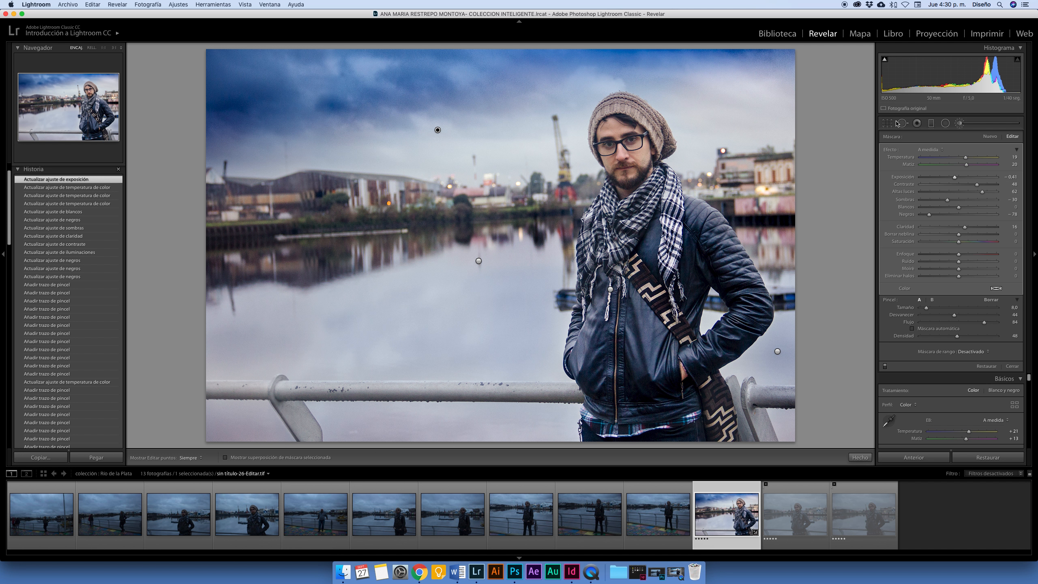
Step: Set the exposure of the graduated filter above the warehouses to -0.99 and fine-tune its blacks
left_click(931, 123)
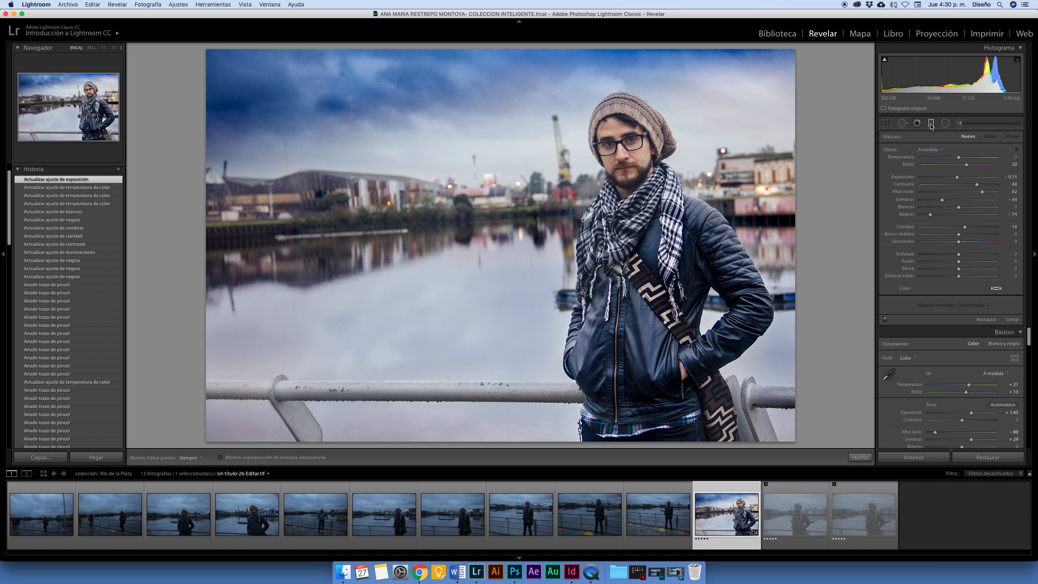
left_click(302, 152)
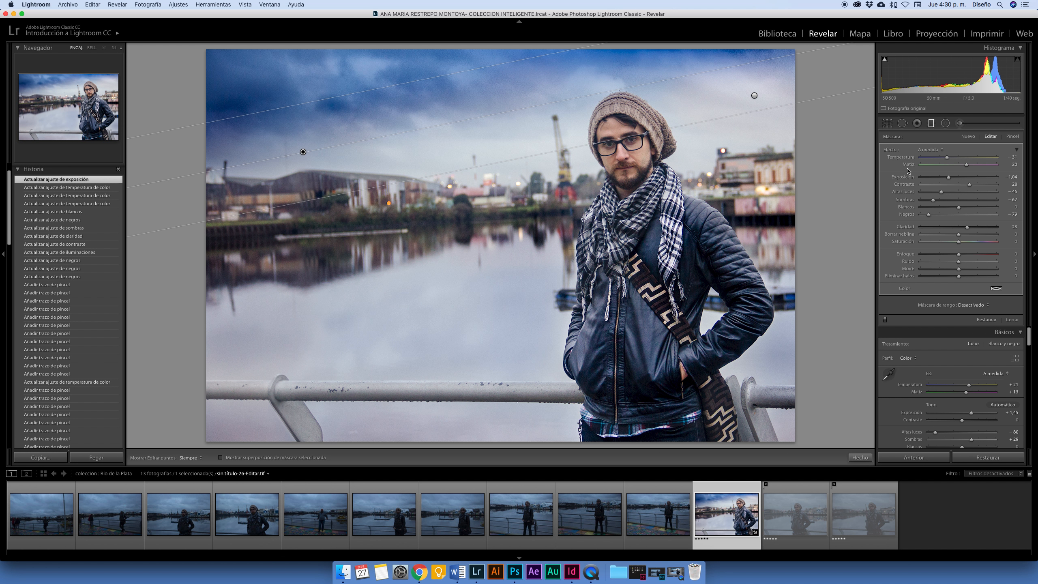
left_click_drag(951, 179, 954, 179)
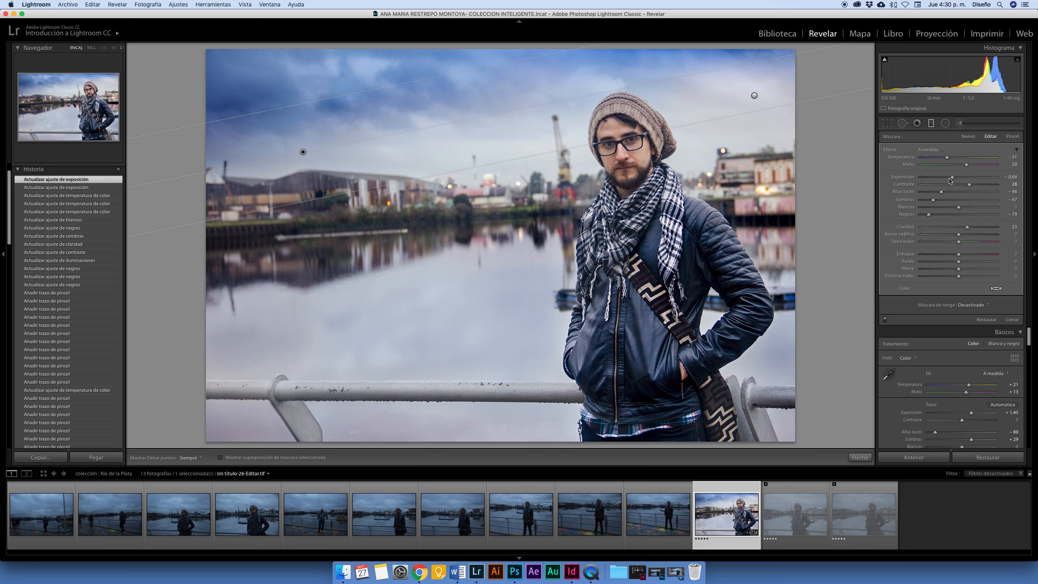
left_click_drag(952, 179, 948, 180)
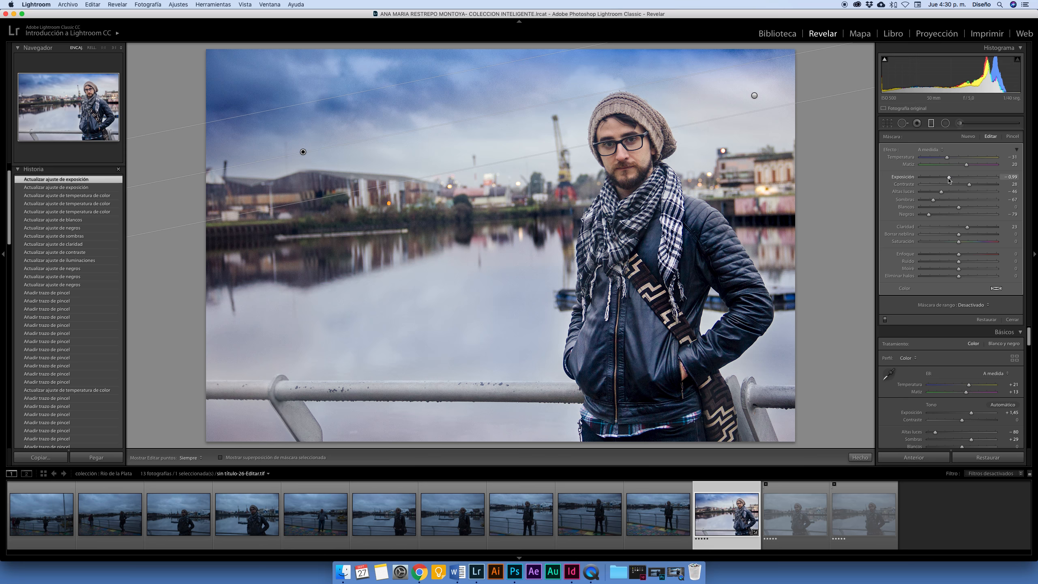
left_click_drag(933, 216, 934, 217)
left_click(935, 217)
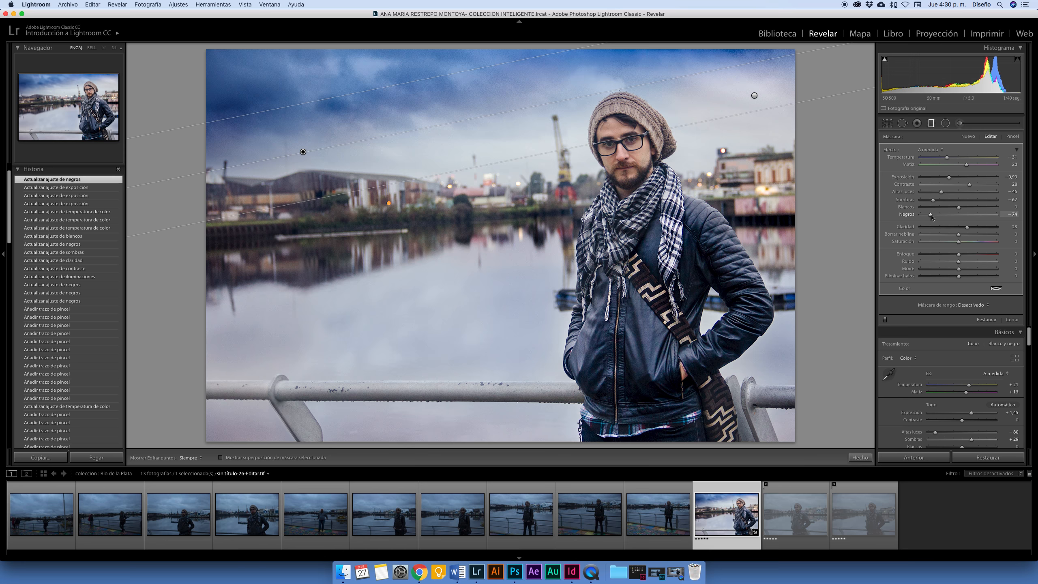
Step: Shift the graduated filter beside the man's hat slightly down and set its temperature to -8
left_click(754, 97)
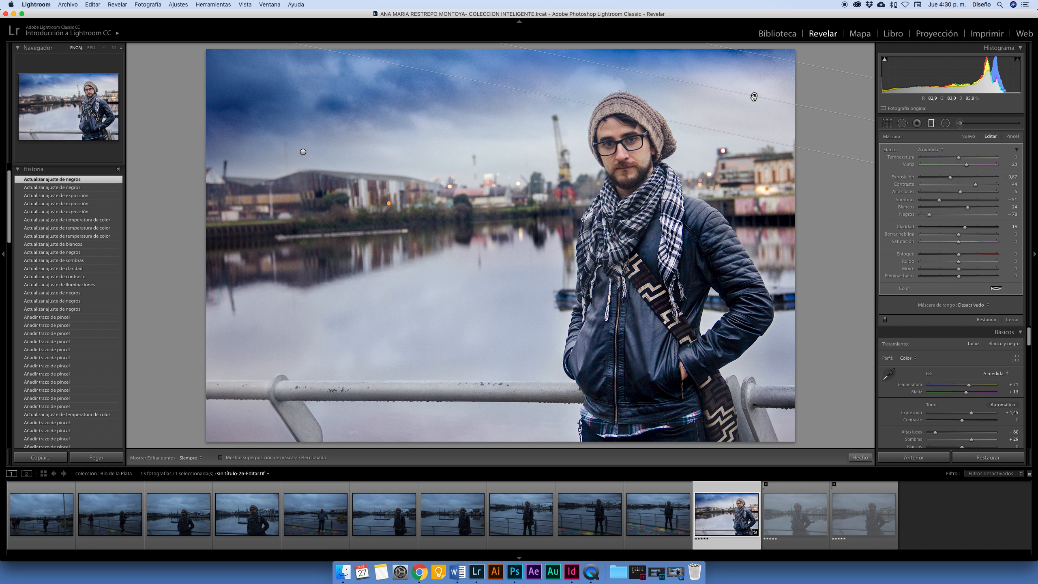
left_click_drag(751, 100, 747, 108)
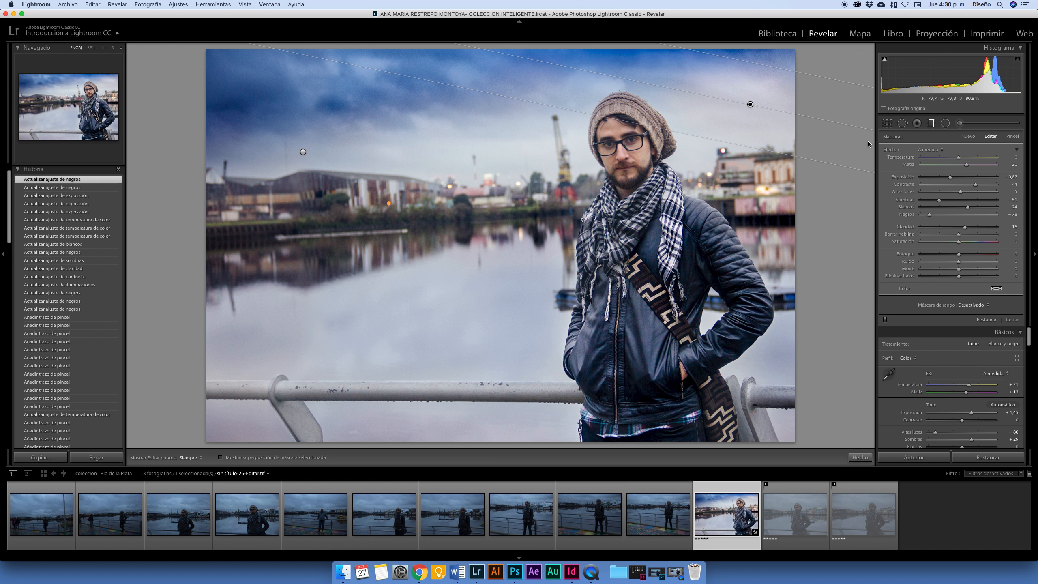
left_click(955, 158)
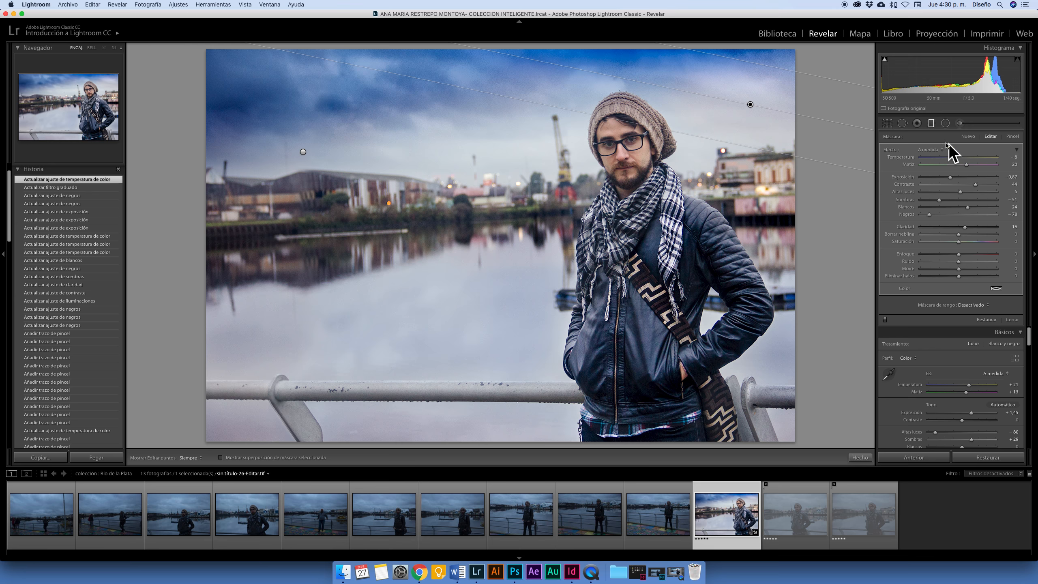
Step: Leave the local adjustments and set the photo's overall highlights to -72
left_click(959, 124)
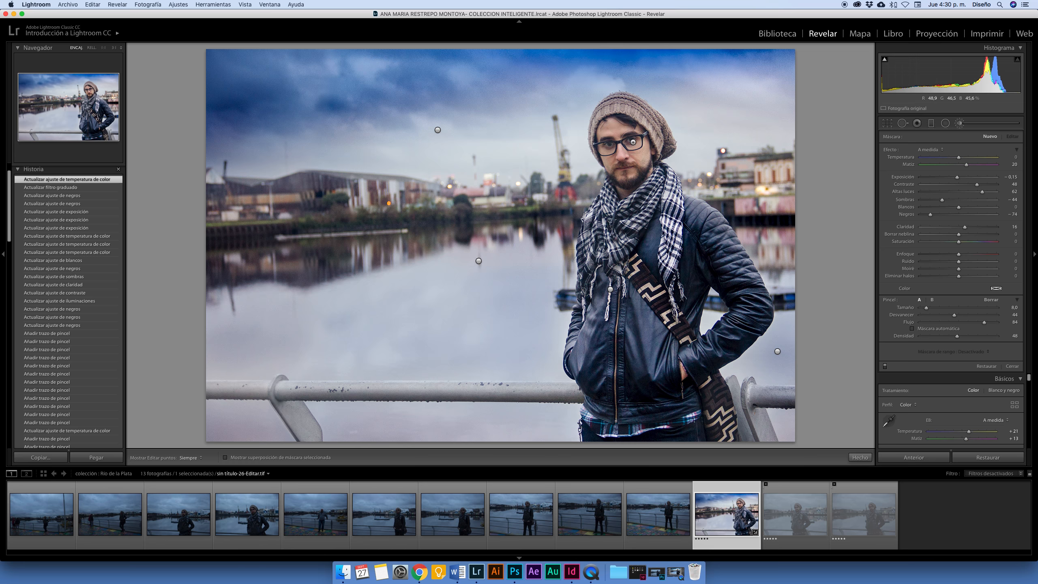
left_click(960, 124)
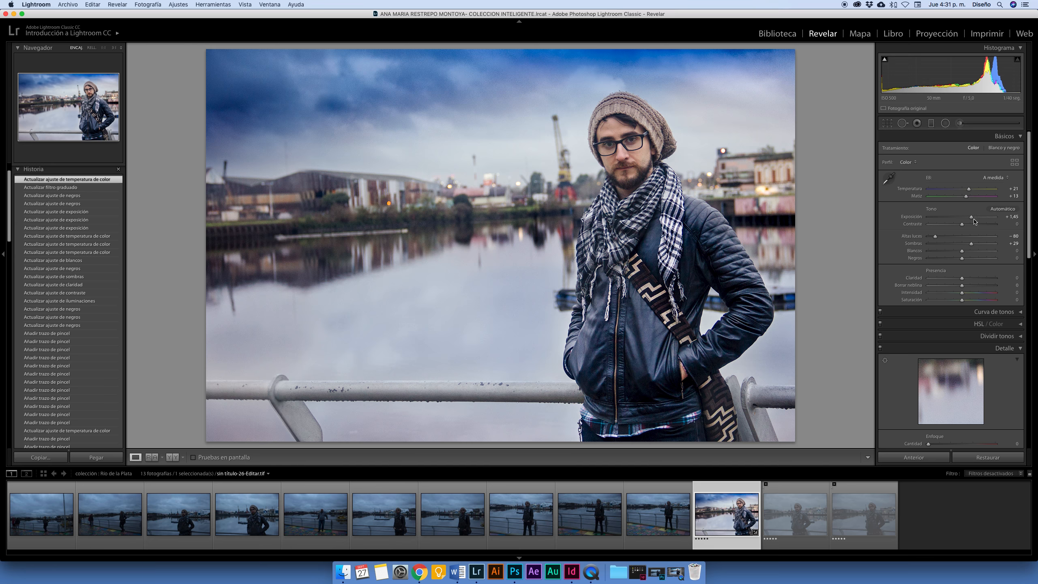
mouse_move(935, 239)
left_mouse_down()
mouse_move(974, 239)
mouse_move(939, 241)
left_mouse_up()
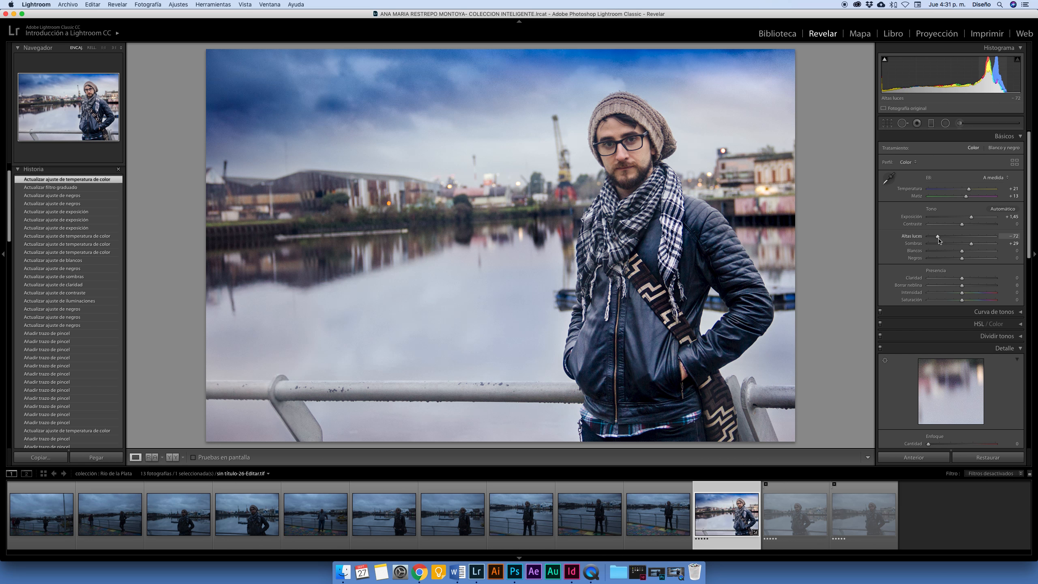
Step: Start a new brush adjustment and paint over the man's face with a size 7 brush
left_click(963, 124)
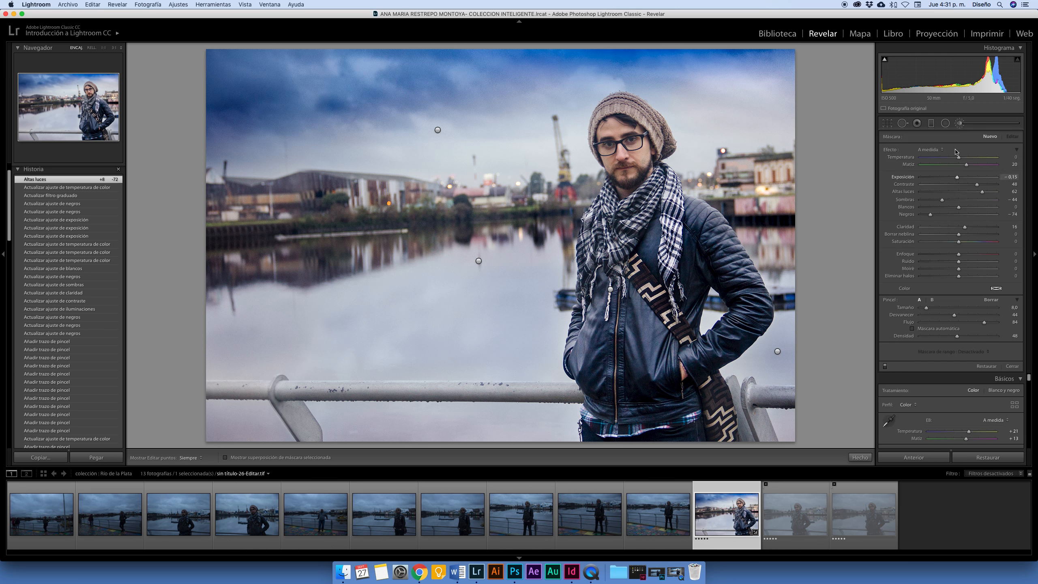
key("h")
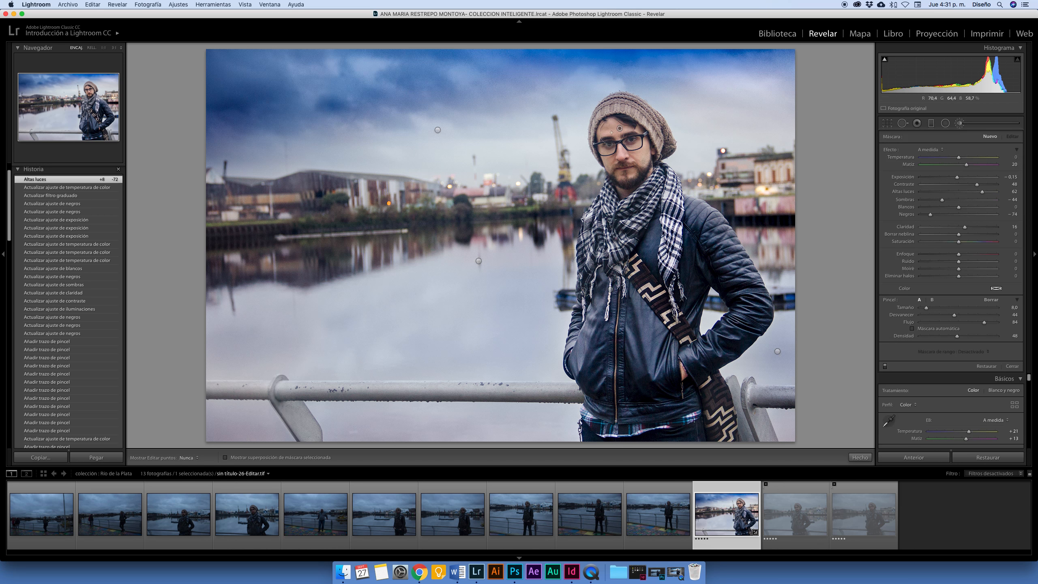
key("bracketleft")
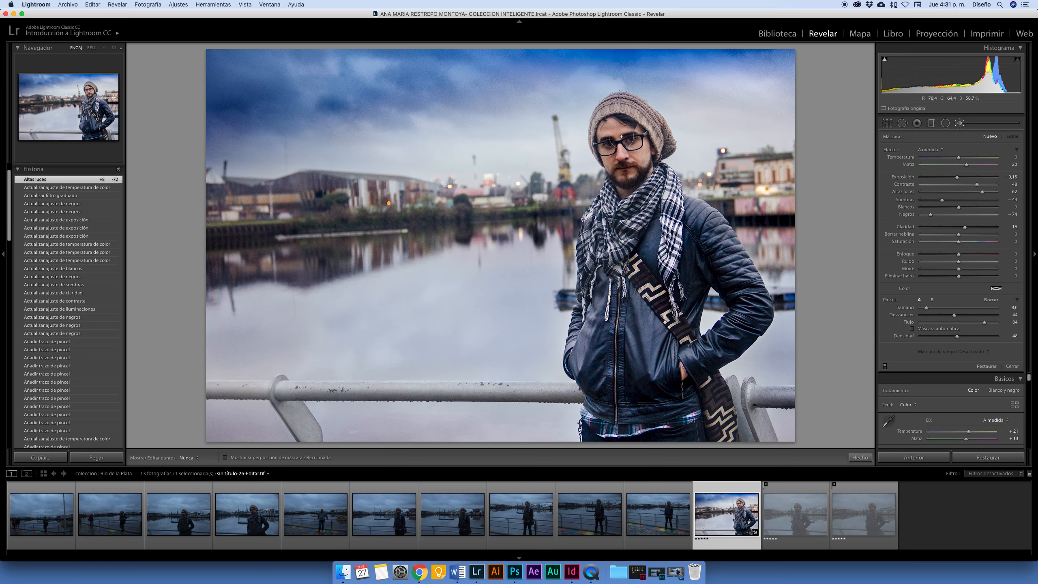
left_click_drag(622, 135, 621, 136)
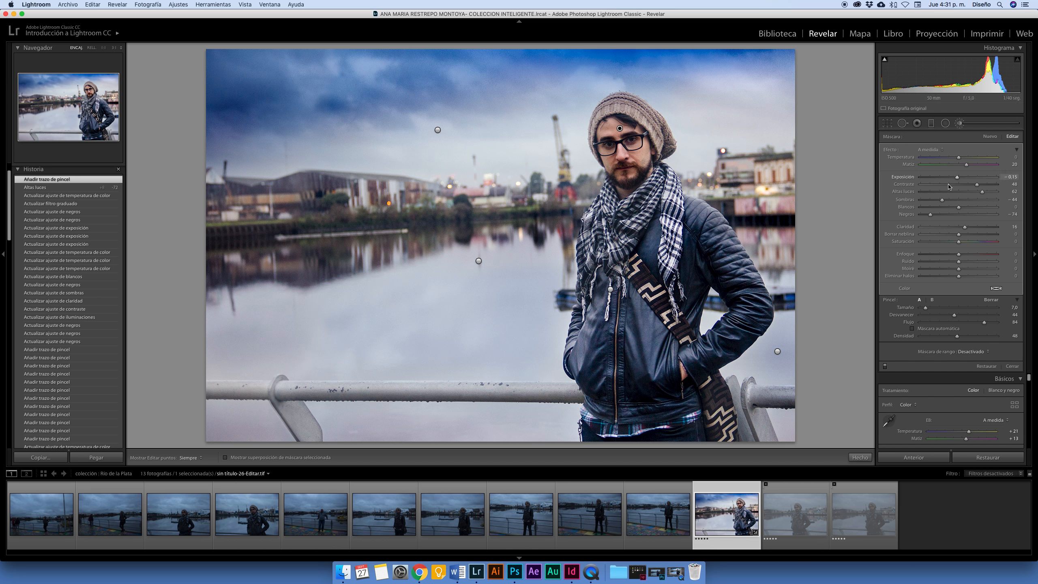
Step: Set the face adjustment's exposure to 1.40, shadows to -21 and blacks to -16
left_click_drag(945, 214, 974, 218)
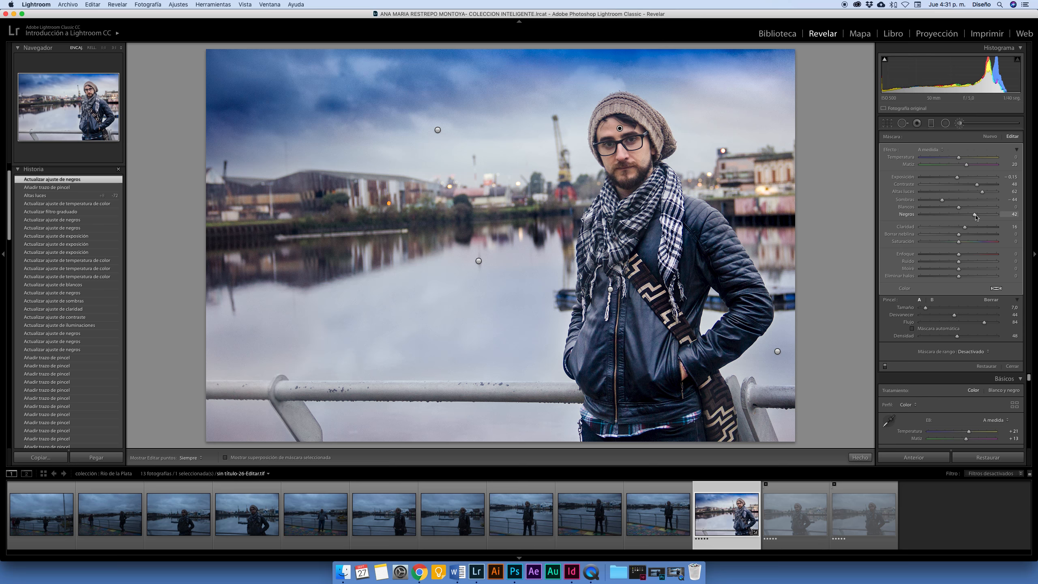
left_click_drag(958, 177, 943, 218)
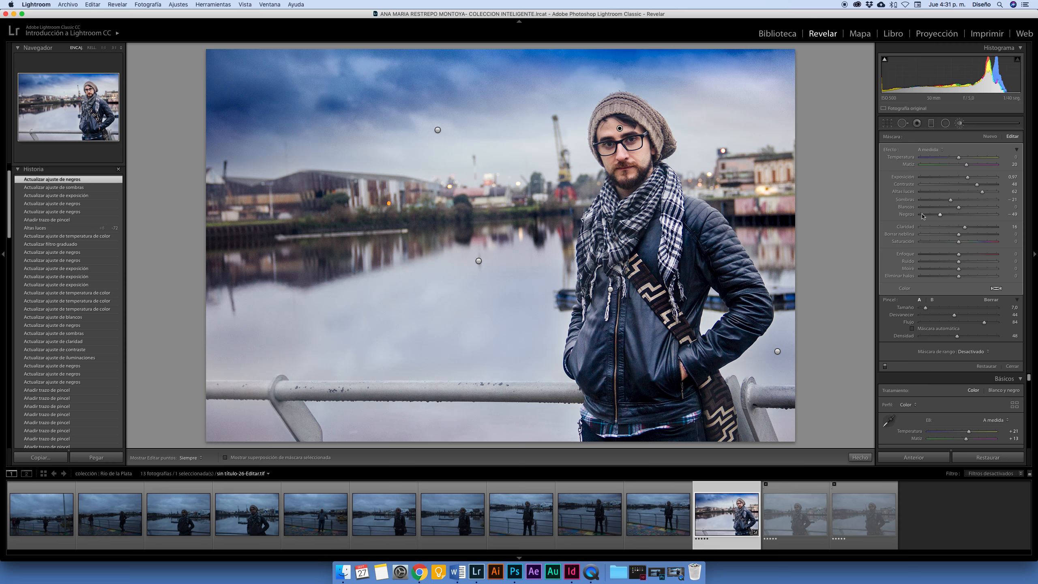
left_click_drag(940, 215, 954, 216)
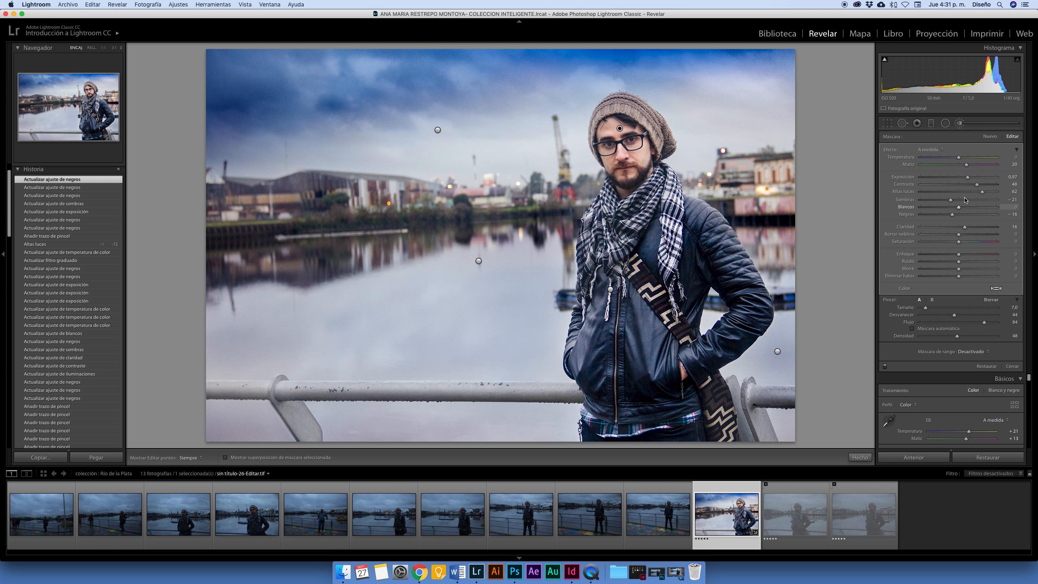
left_click_drag(968, 177, 975, 179)
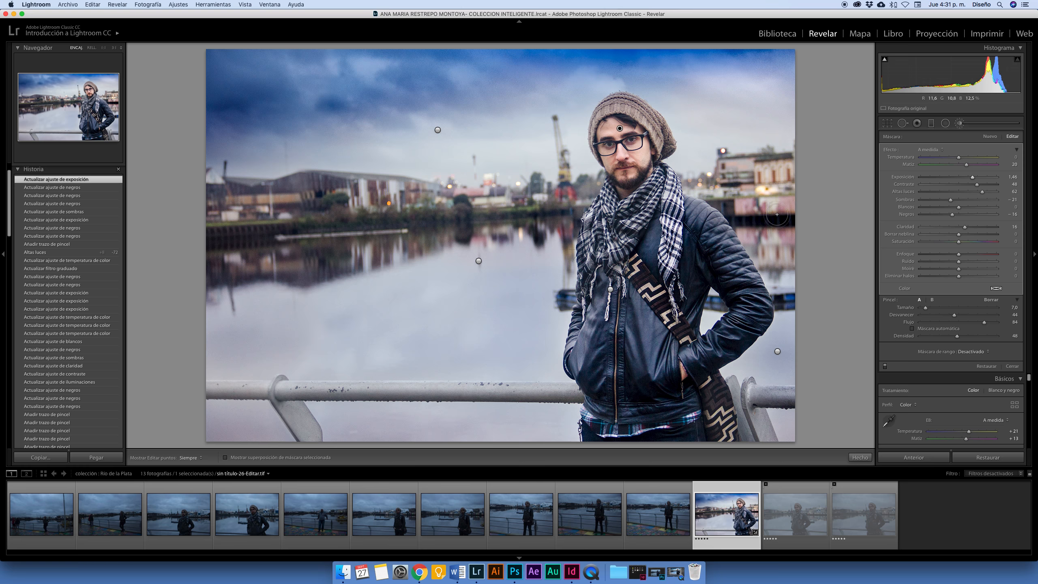
Step: Switch repeatedly between the original and edited portrait to examine the overall effect of the adjustments
key("backslash")
key("backslash")
scroll(770, 207, "down", 1)
key("backslash")
key("backslash")
key("backslash")
key("backslash")
key("backslash")
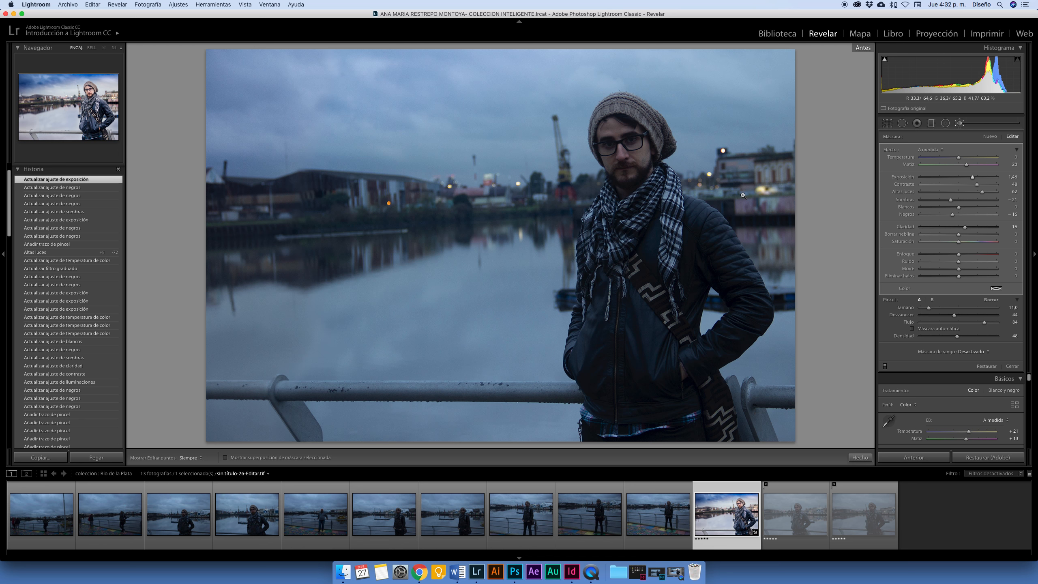
key("backslash")
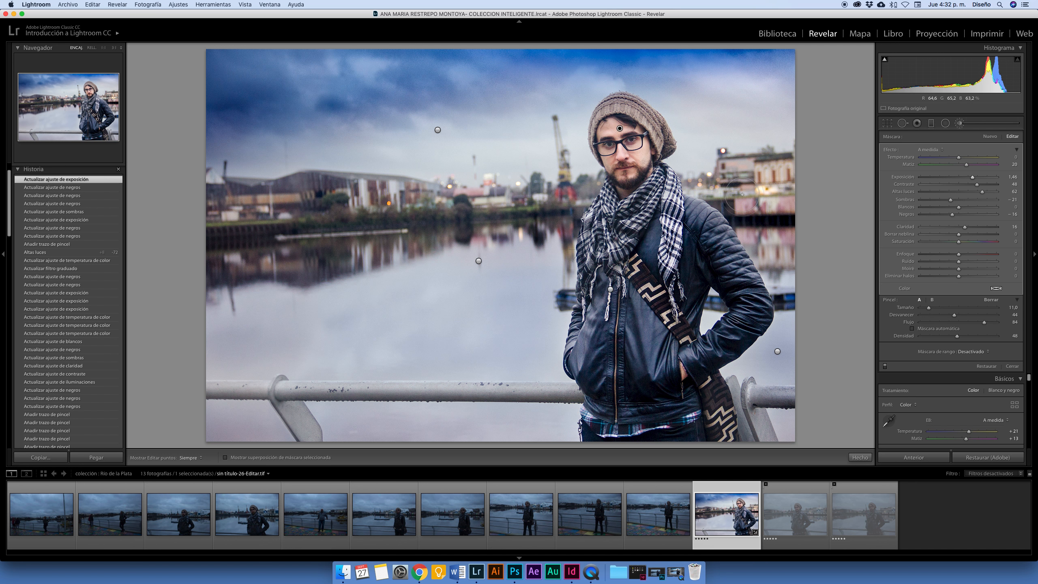
key("backslash")
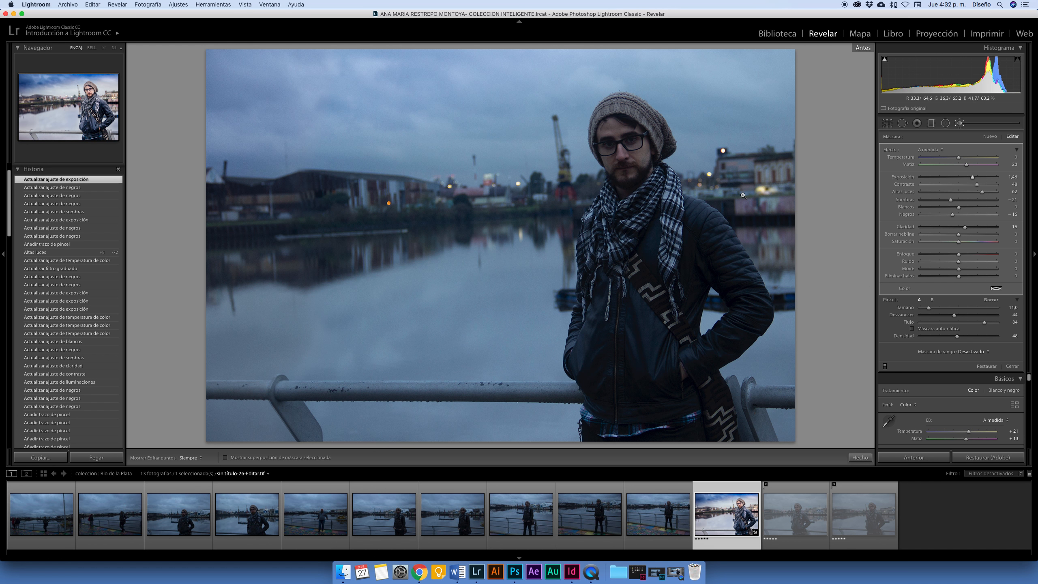
Step: Compare the brightened face and jacket with the unedited version of the portrait once more
key("backslash")
key("backslash")
key("backslash")
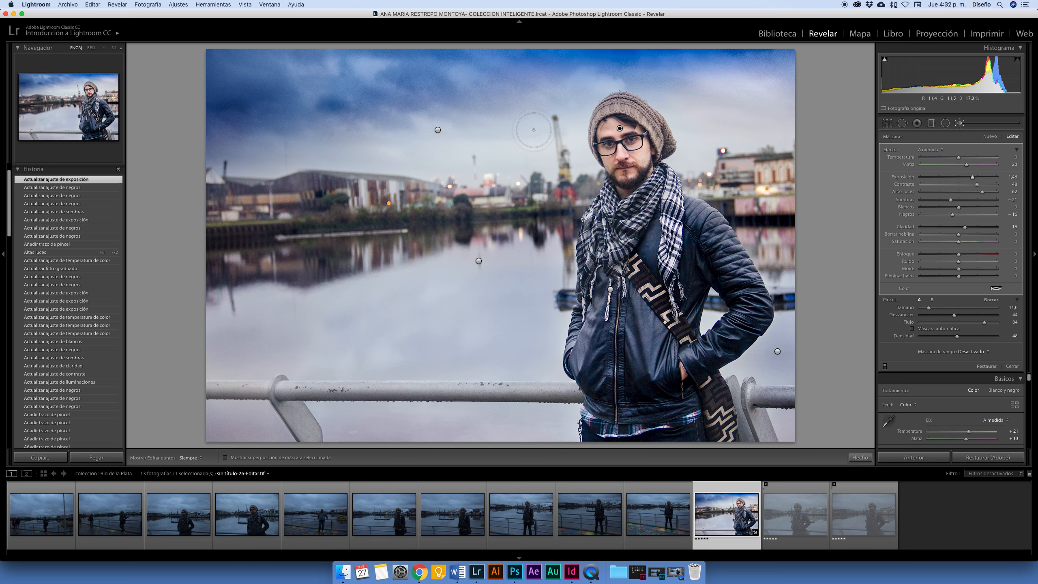
key("backslash")
key("backslash")
Step: Open the export settings for the portrait and examine the destination folder, subfolder name and file naming options
left_click(68, 5)
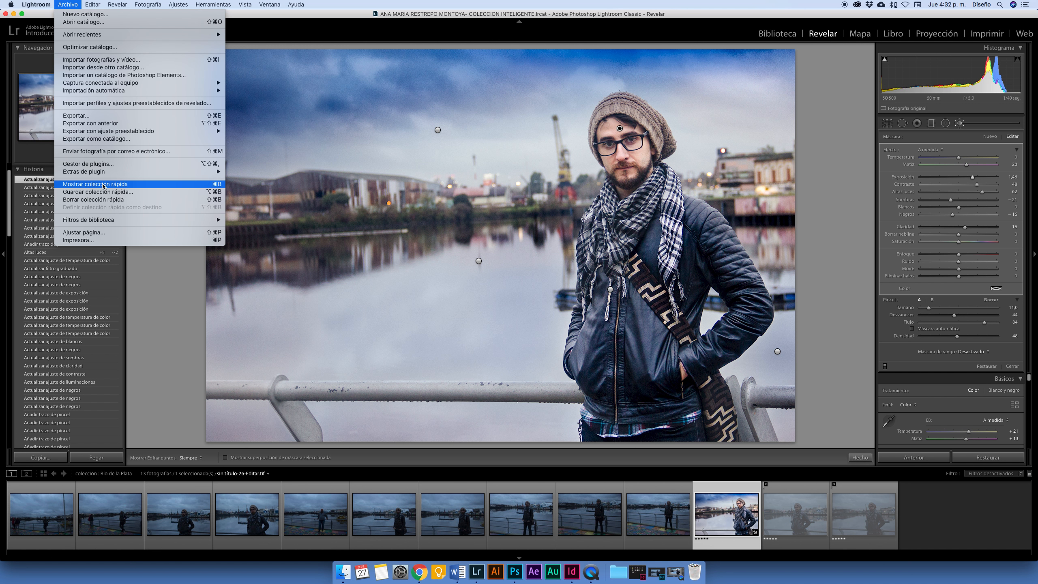
left_click(97, 116)
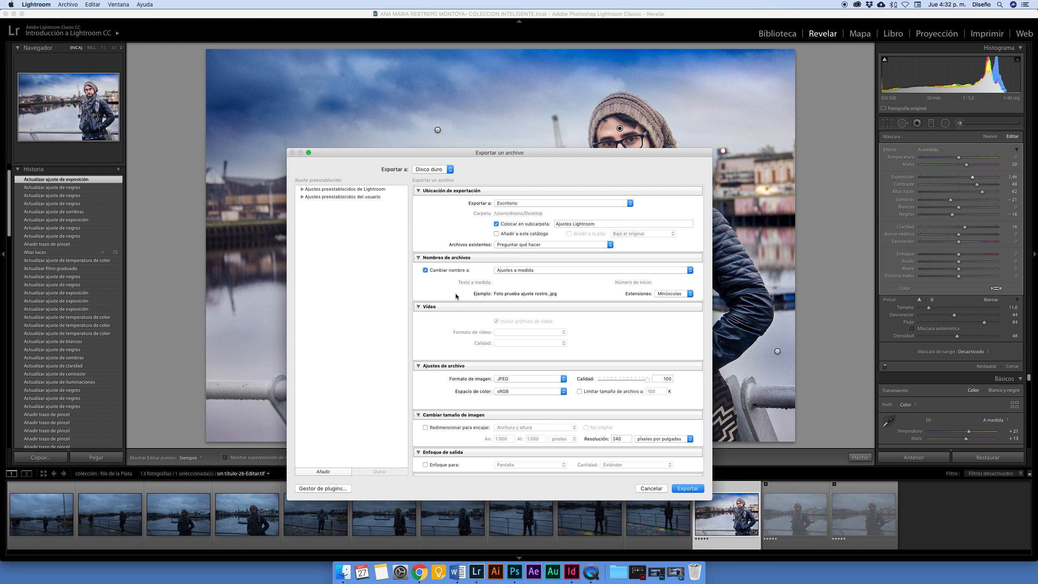
scroll(585, 309, "down", 2)
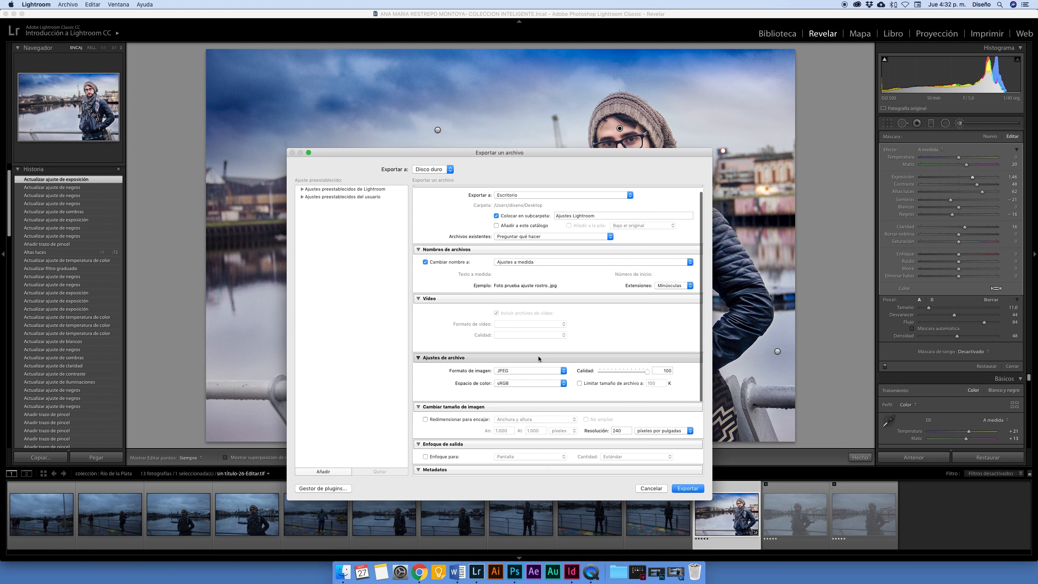
scroll(515, 371, "up", 2)
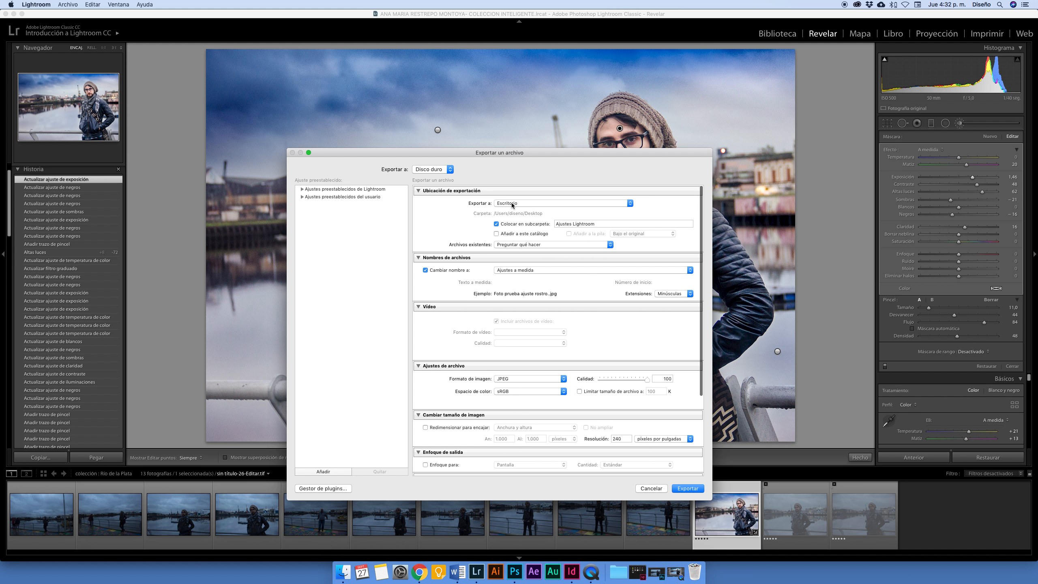
left_click(564, 203)
left_click(557, 203)
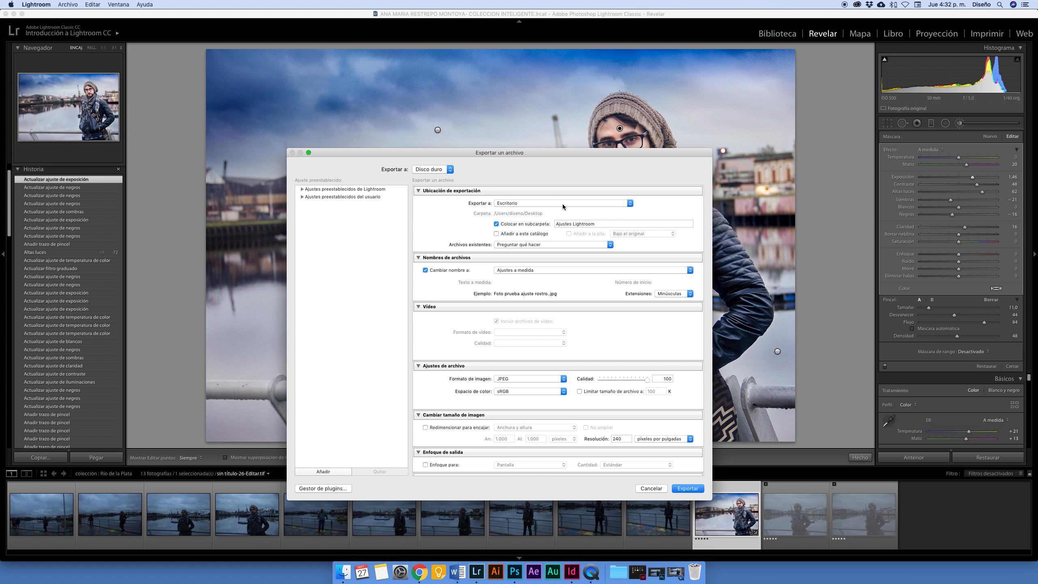
triple_click(564, 225)
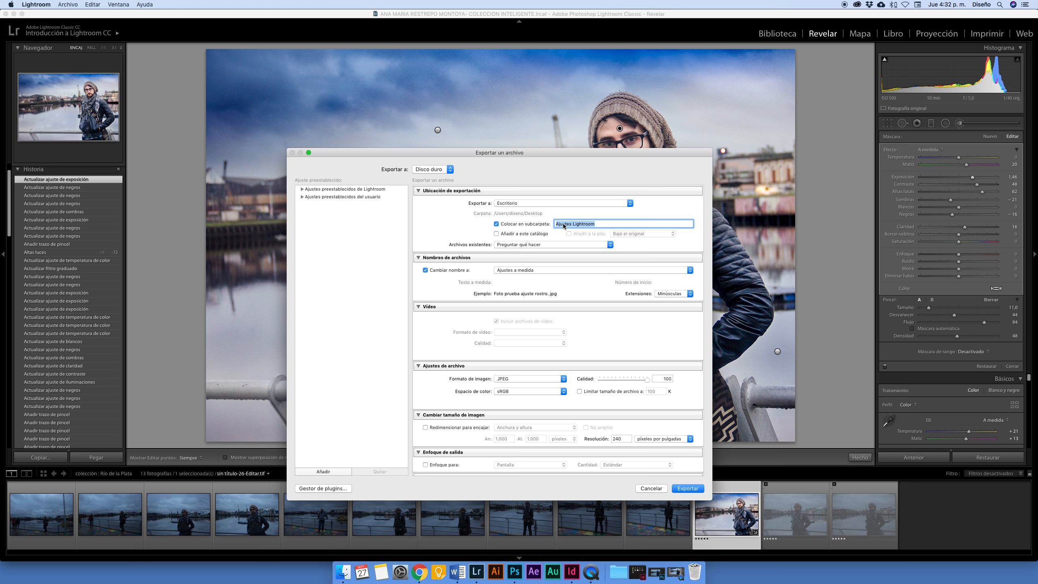
Step: Review the available image formats and the resizing, metadata and post-processing export options, and close the export without exporting
scroll(541, 241, "down", 5)
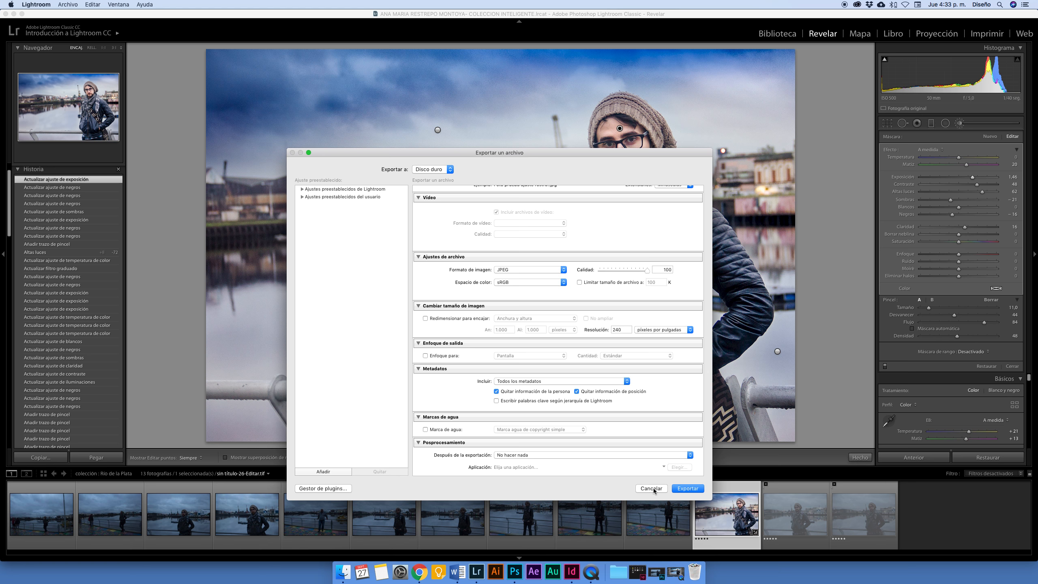
scroll(509, 273, "up", 5)
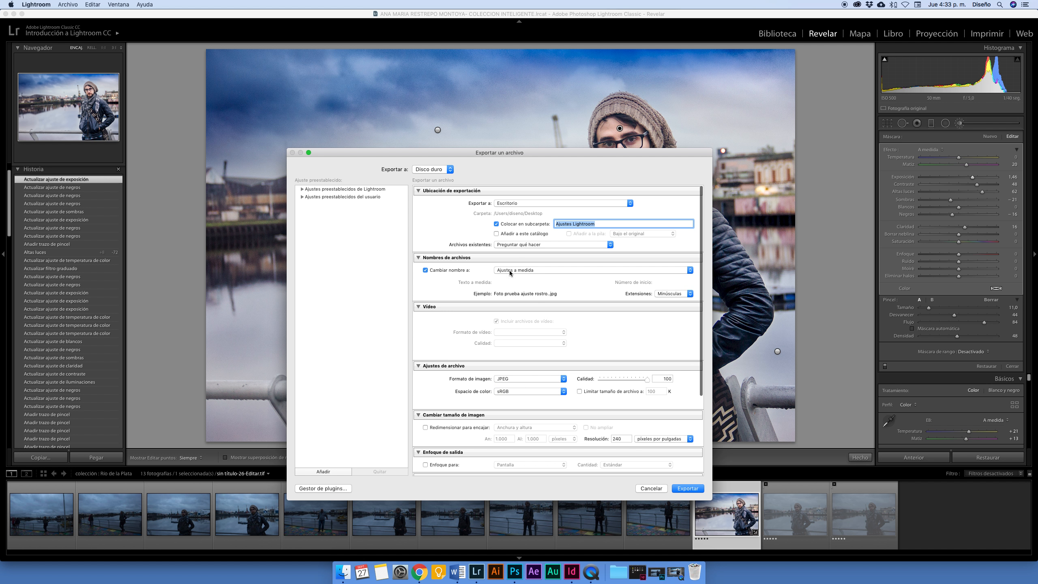
left_click(524, 381)
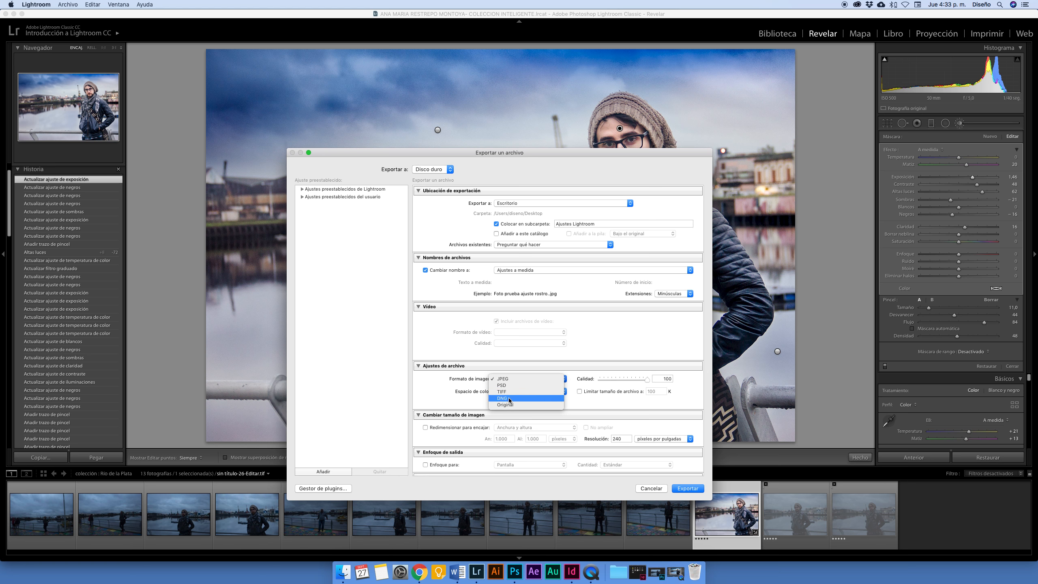
left_click(451, 339)
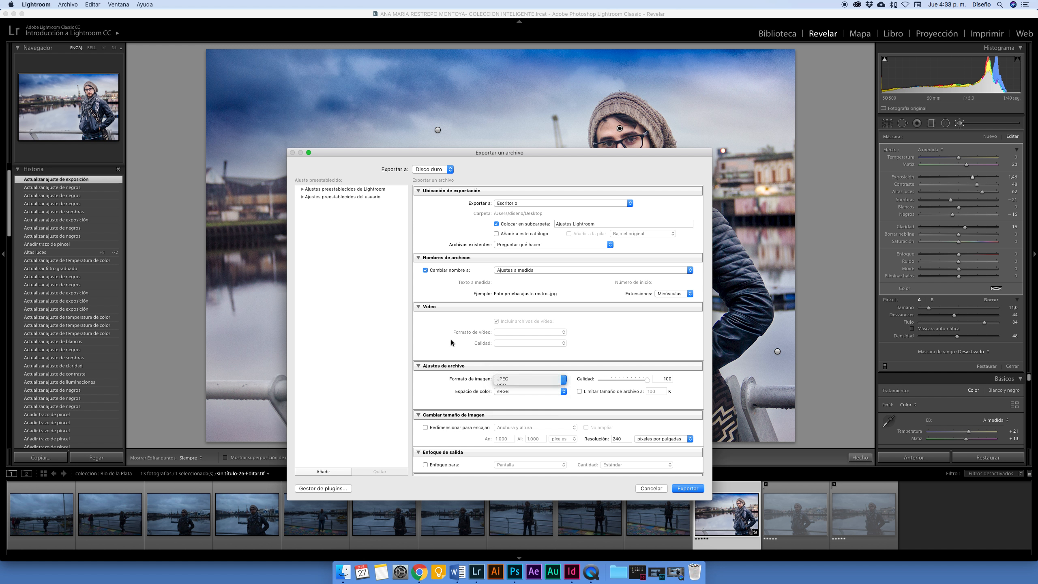
scroll(653, 432, "down", 5)
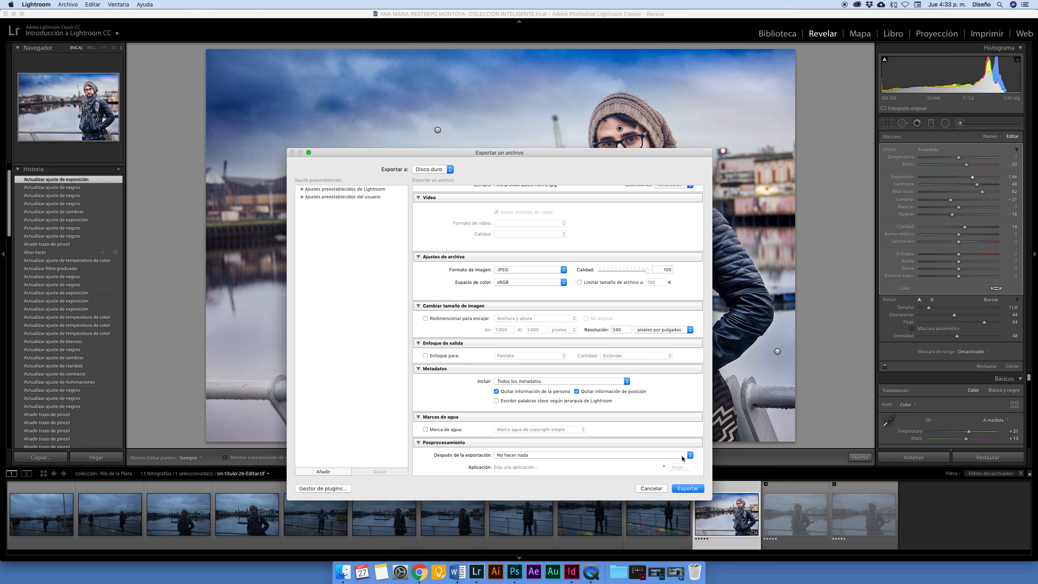
left_click(651, 489)
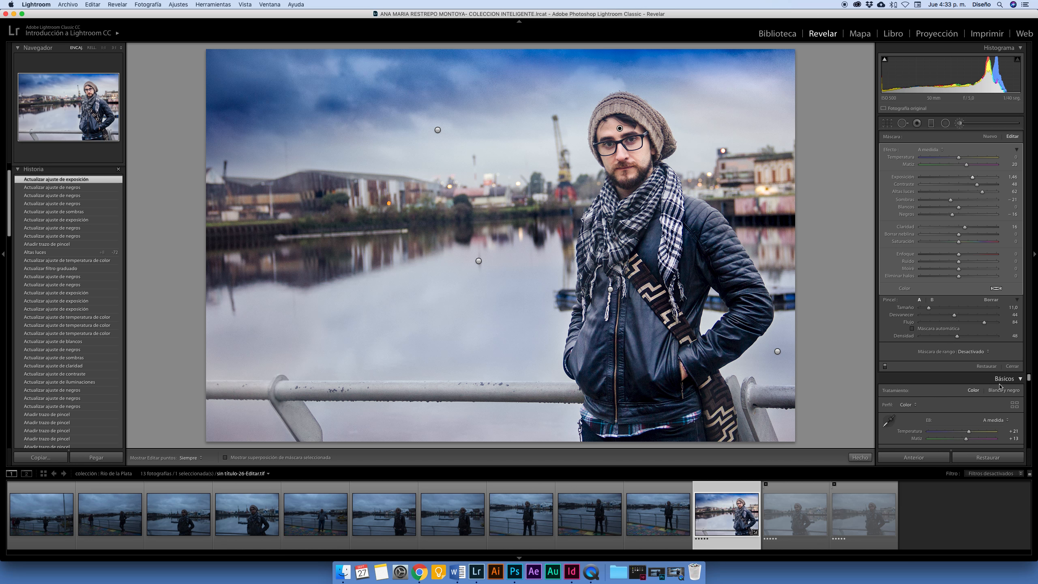
Step: Leave the brush adjustment and, in the Detail settings, set the sharpening amount to 1 and luminance noise reduction to 73
scroll(948, 363, "down", 10)
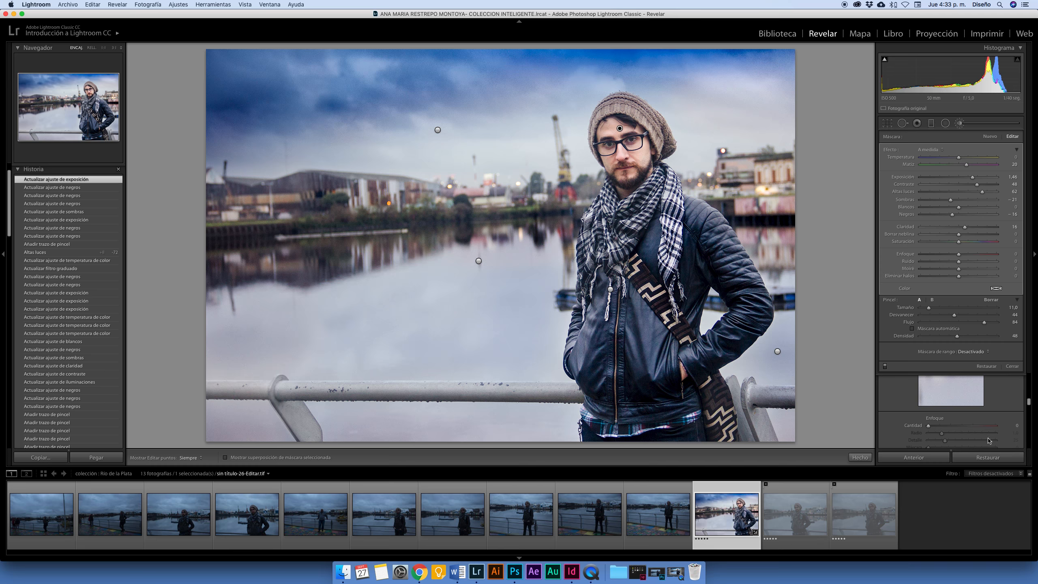
scroll(1003, 417, "up", 3)
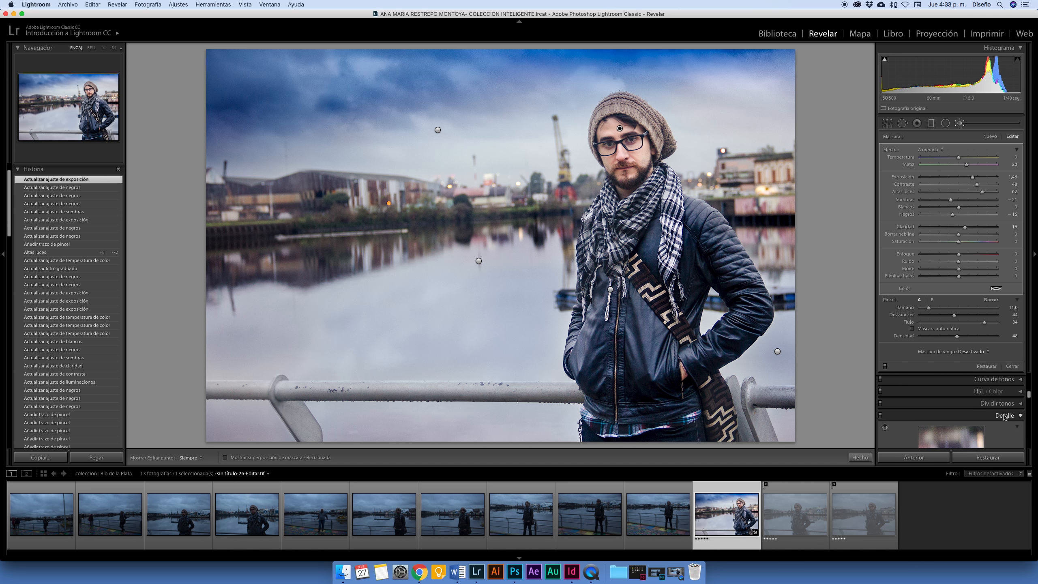
left_click(1003, 416)
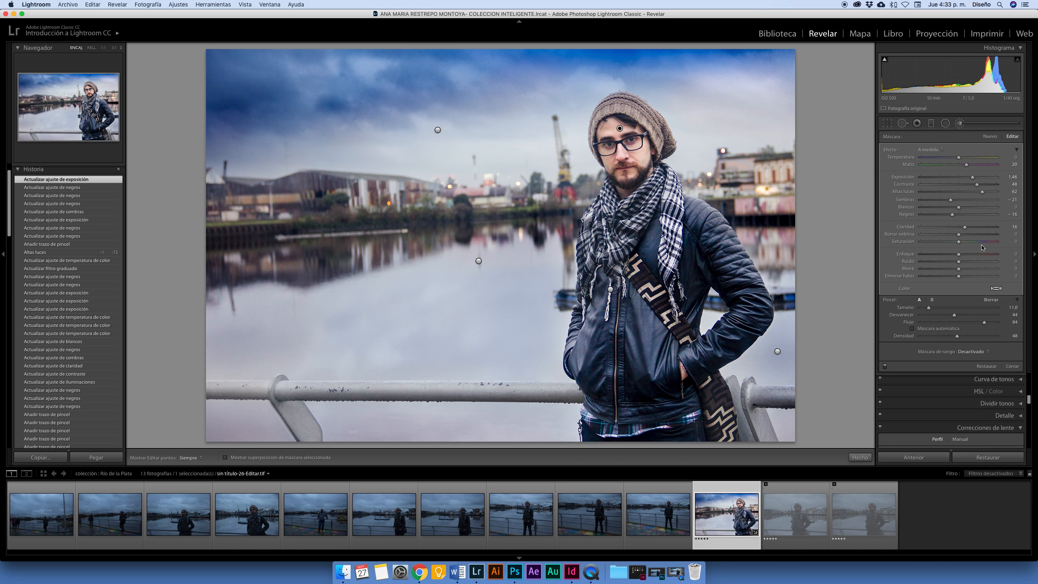
left_click(961, 124)
scroll(978, 305, "down", 2)
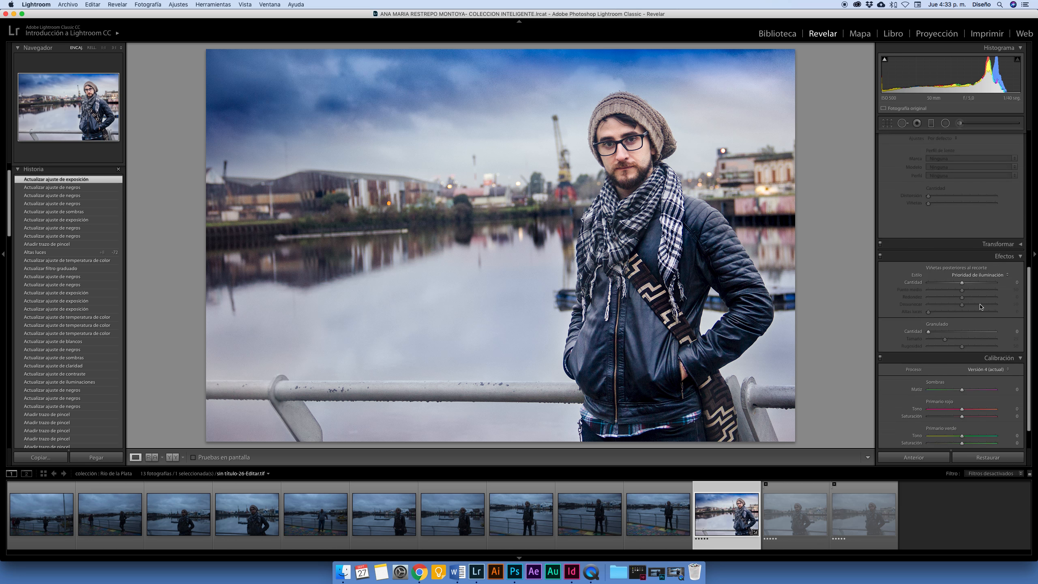
left_click(890, 123)
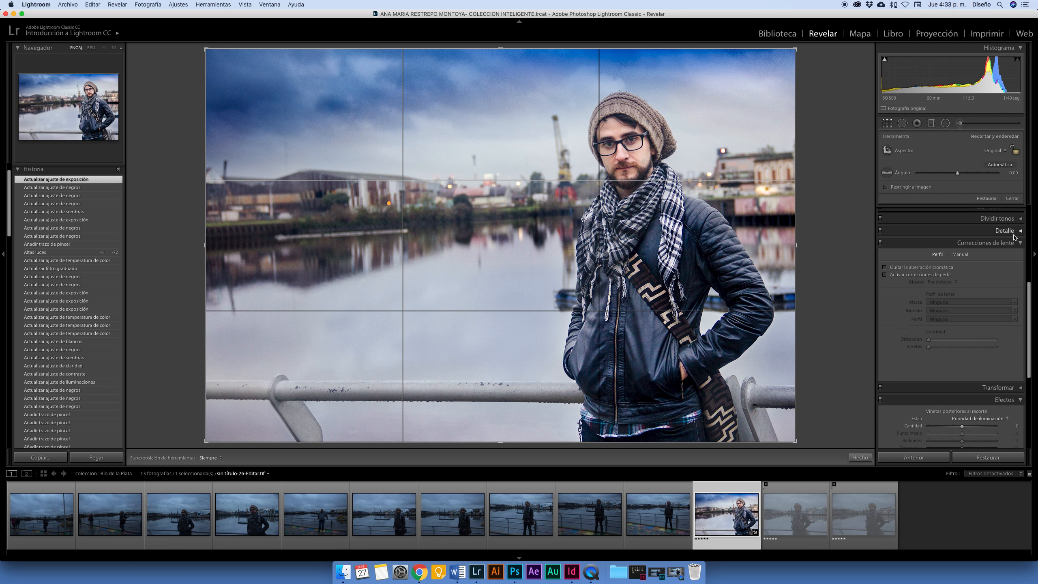
left_click(1015, 230)
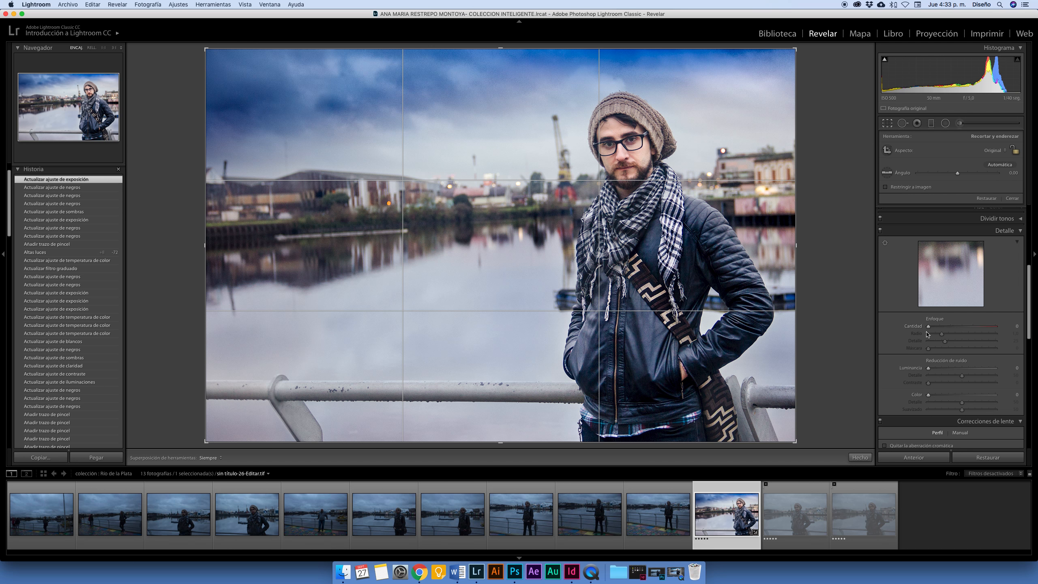
mouse_move(929, 328)
left_mouse_down()
mouse_move(942, 331)
mouse_move(930, 332)
left_mouse_up()
left_click_drag(930, 370, 977, 370)
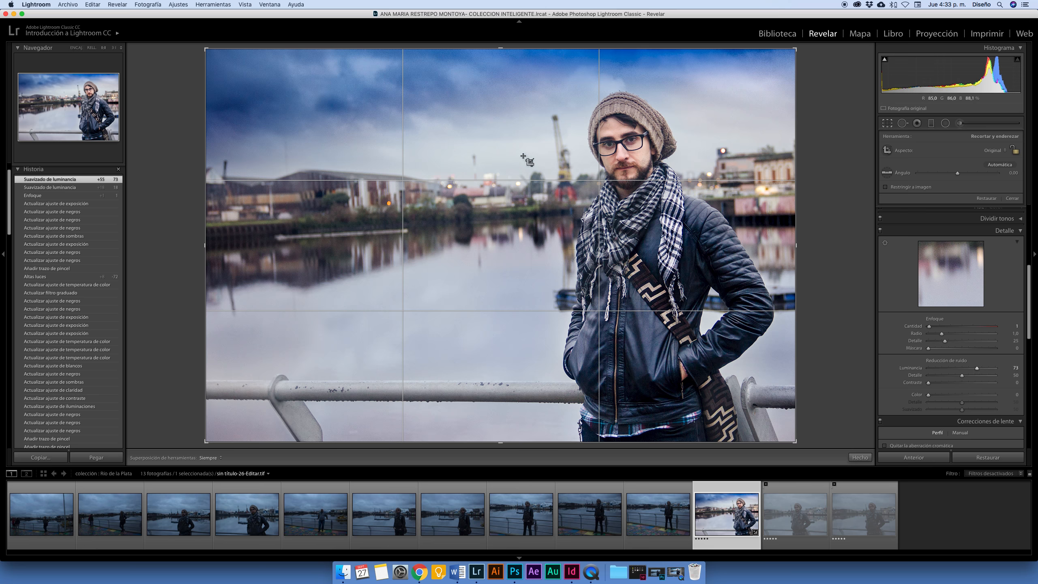
Step: Leave the crop tool and reduce the portrait's luminance noise reduction to 10
key("r")
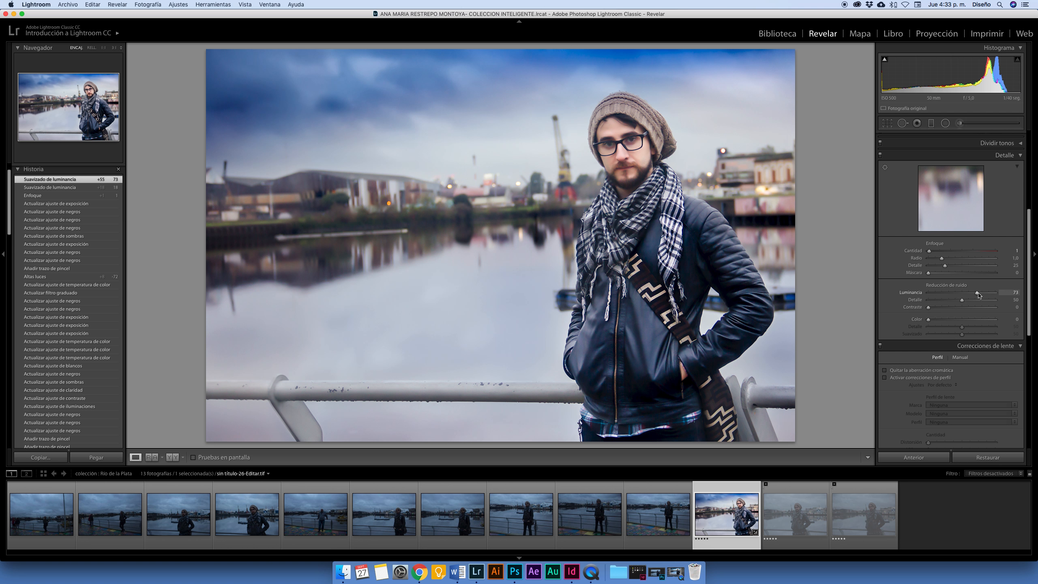
left_click_drag(976, 295, 935, 294)
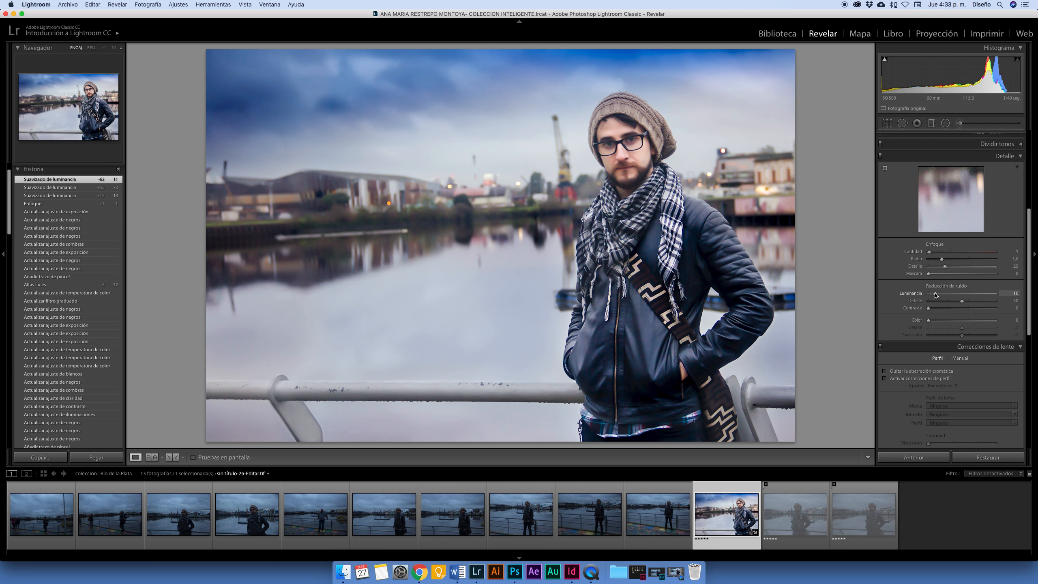
left_click_drag(936, 295, 935, 294)
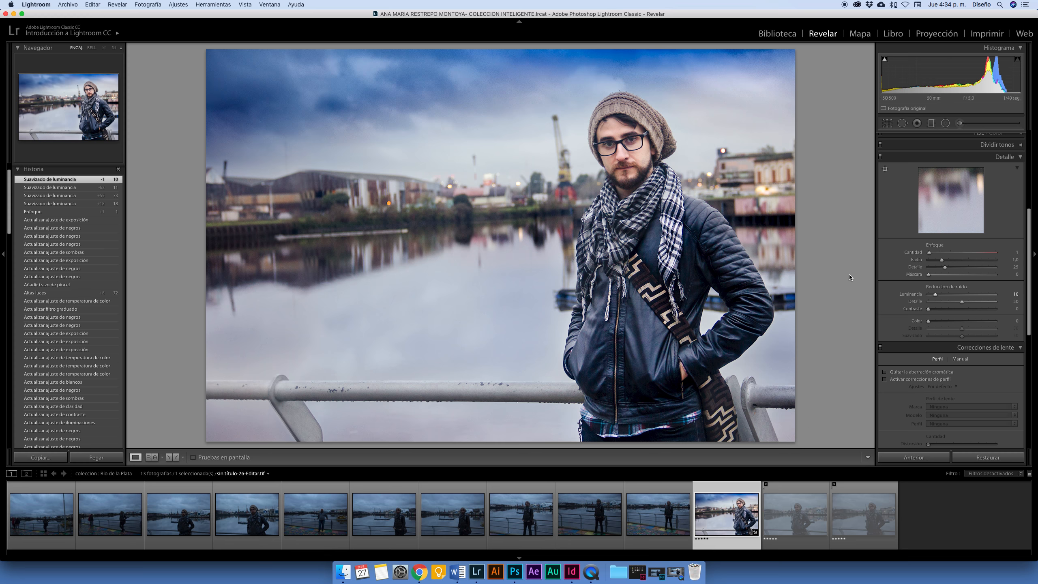
Step: Save the photo's metadata and switch between the original and the finished portrait to compare them
key("super+s")
key("Return")
key("backslash")
key("backslash")
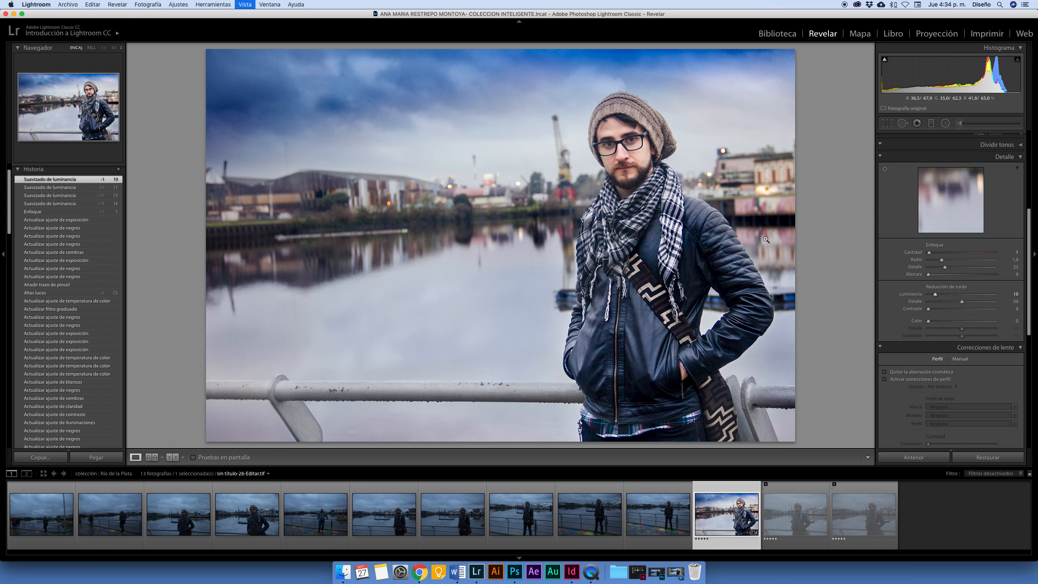
key("backslash")
key("backslash")
key("backslash")
key("backslash")
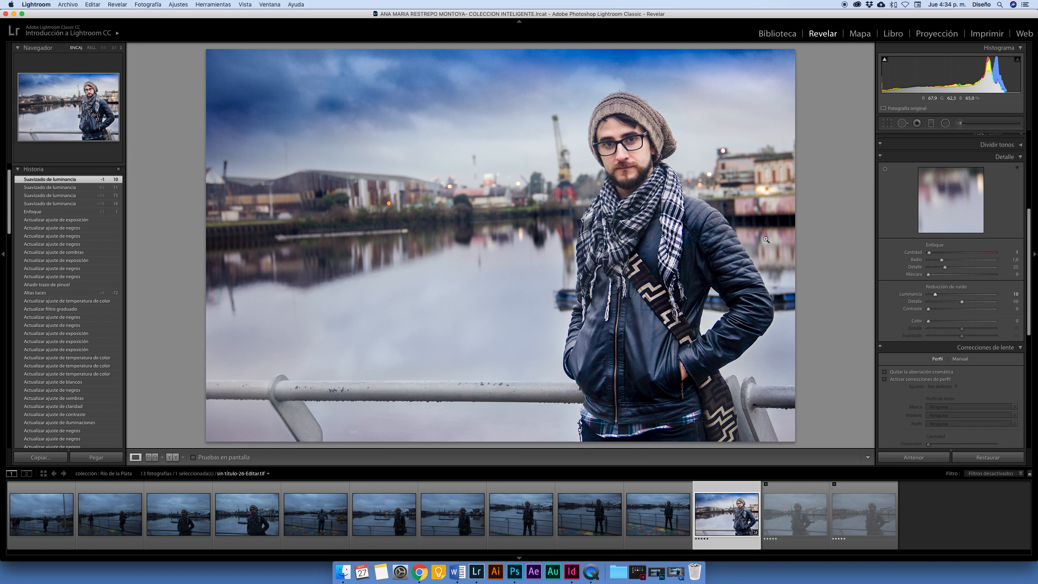